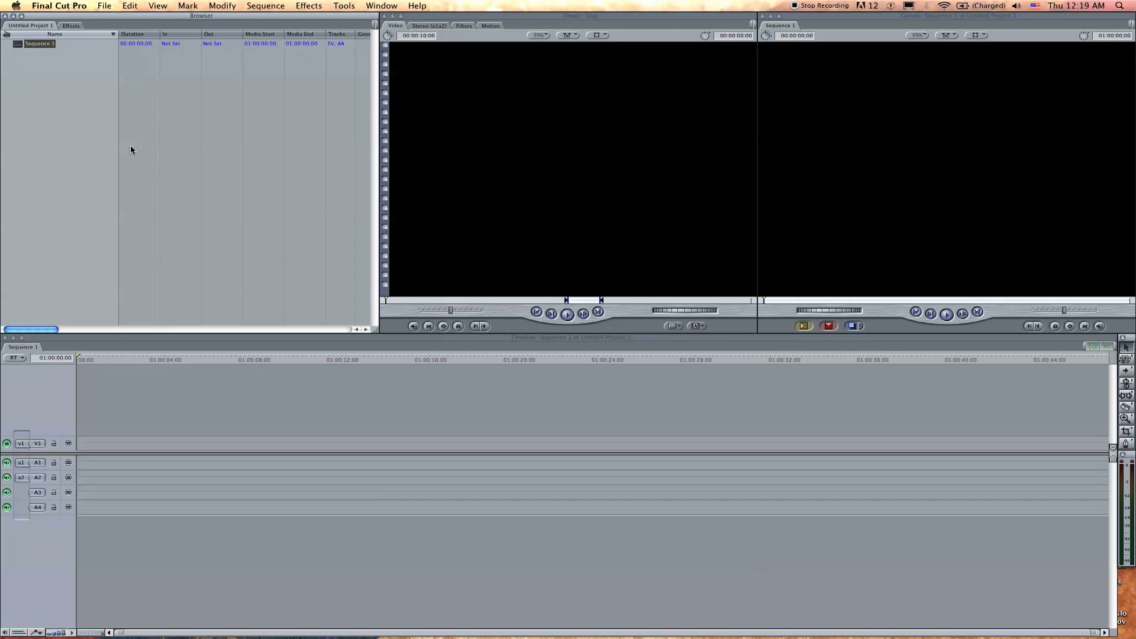
Deselect Sequence 1 and review the render options without rendering
{"action": "left_click", "coordinate": [89, 130]}
{"action": "left_click", "coordinate": [287, 6]}
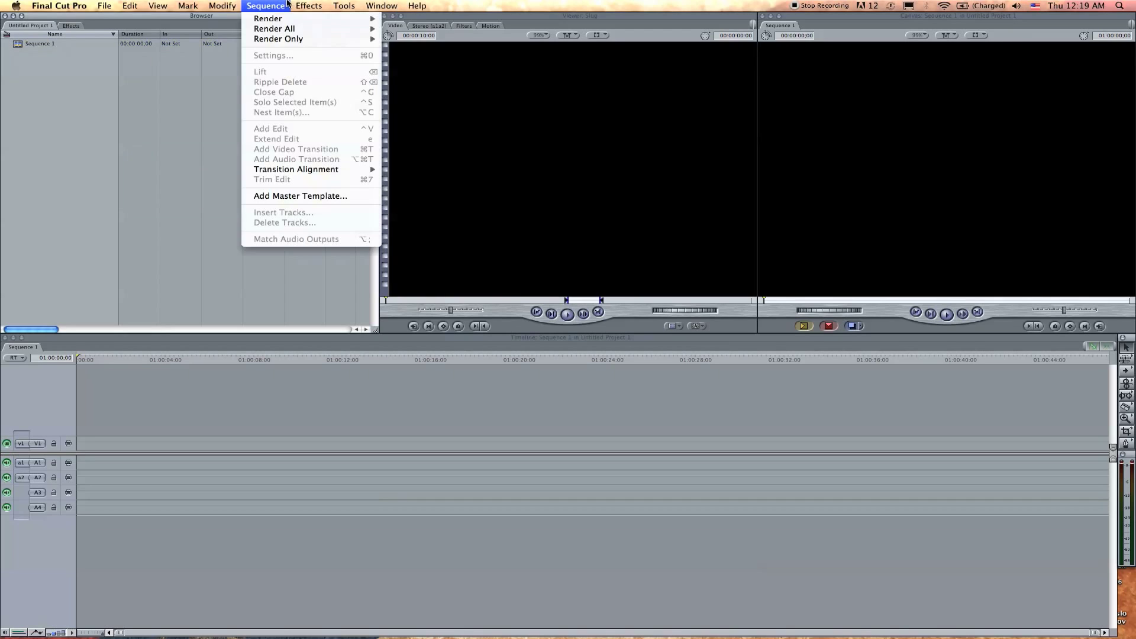
{"action": "mouse_move", "coordinate": [283, 21]}
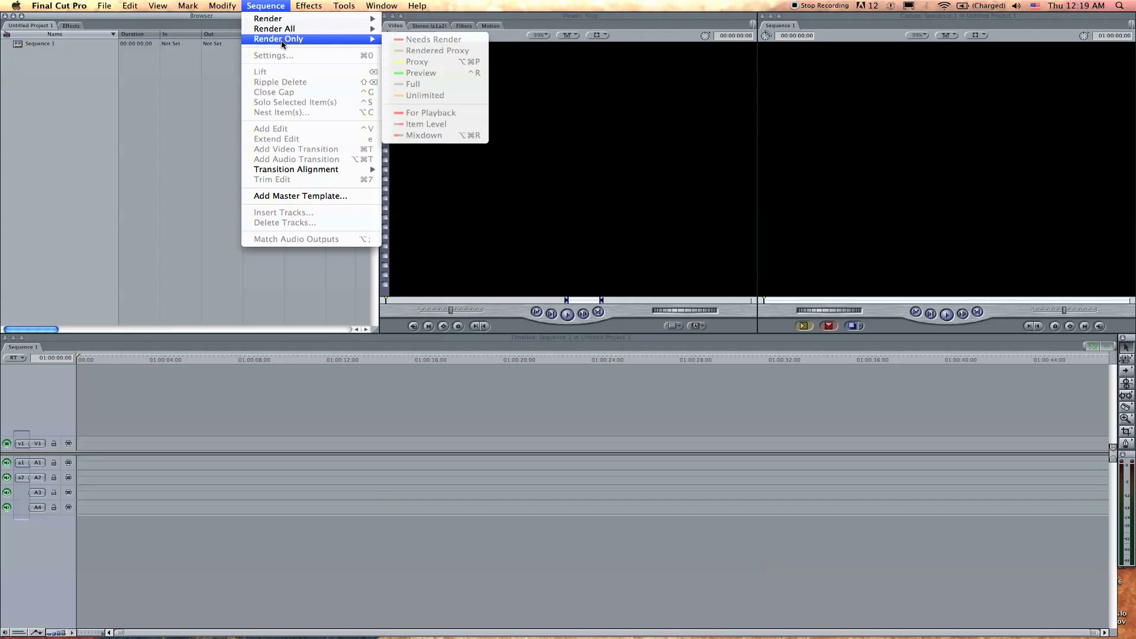
{"action": "left_click", "coordinate": [273, 8]}
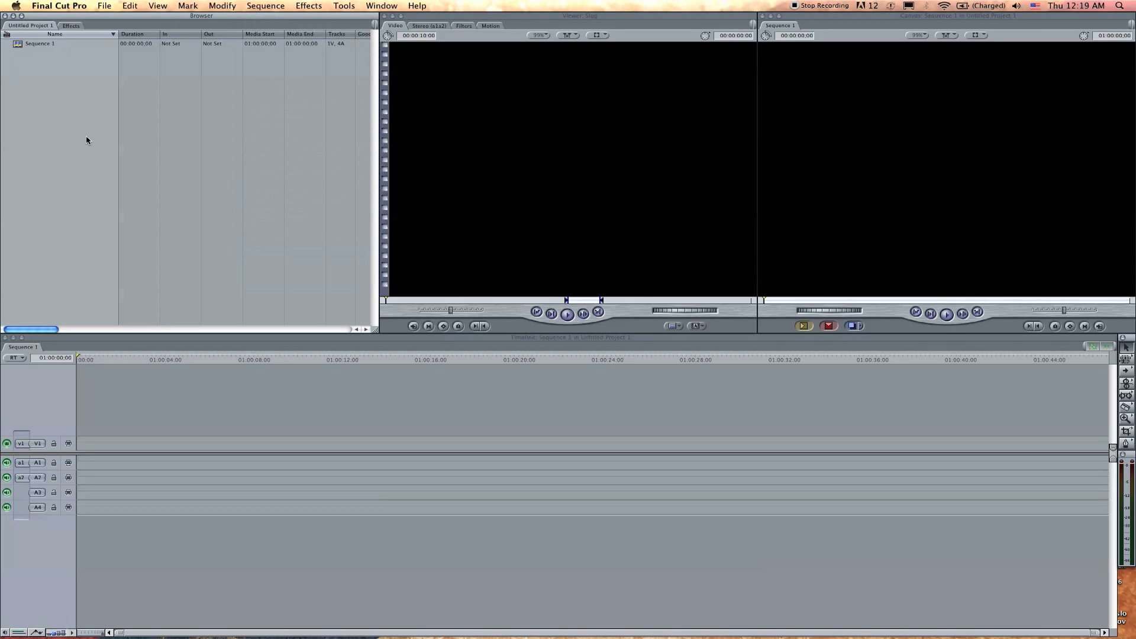
Start an import and browse to the Trek to white mountain media convert folder
{"action": "key", "text": "super+i"}
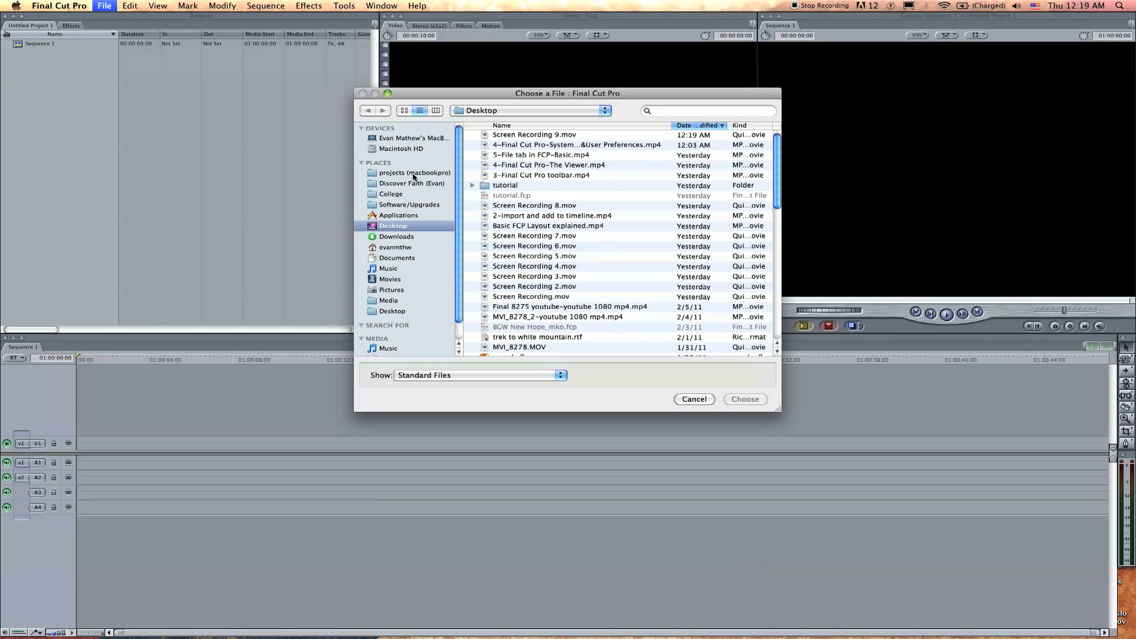
{"action": "left_click", "coordinate": [413, 174]}
{"action": "type", "text": "trek"}
{"action": "key", "text": "Return"}
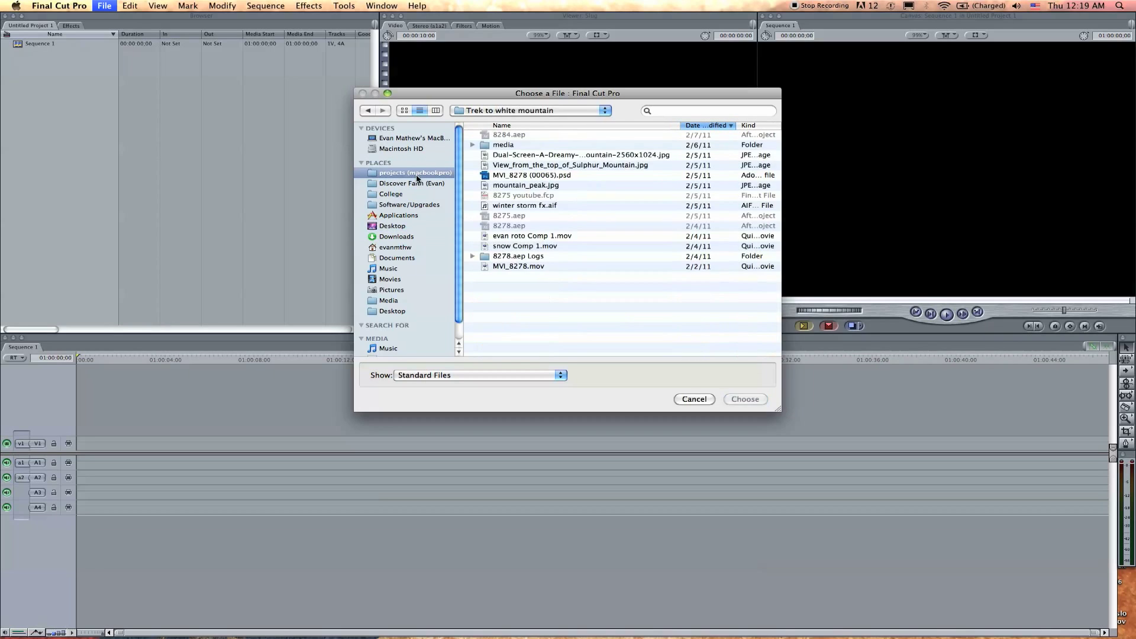
{"action": "key", "text": "m"}
{"action": "key", "text": "Down"}
{"action": "key", "text": "Up"}
{"action": "key", "text": "Return"}
{"action": "key", "text": "Down"}
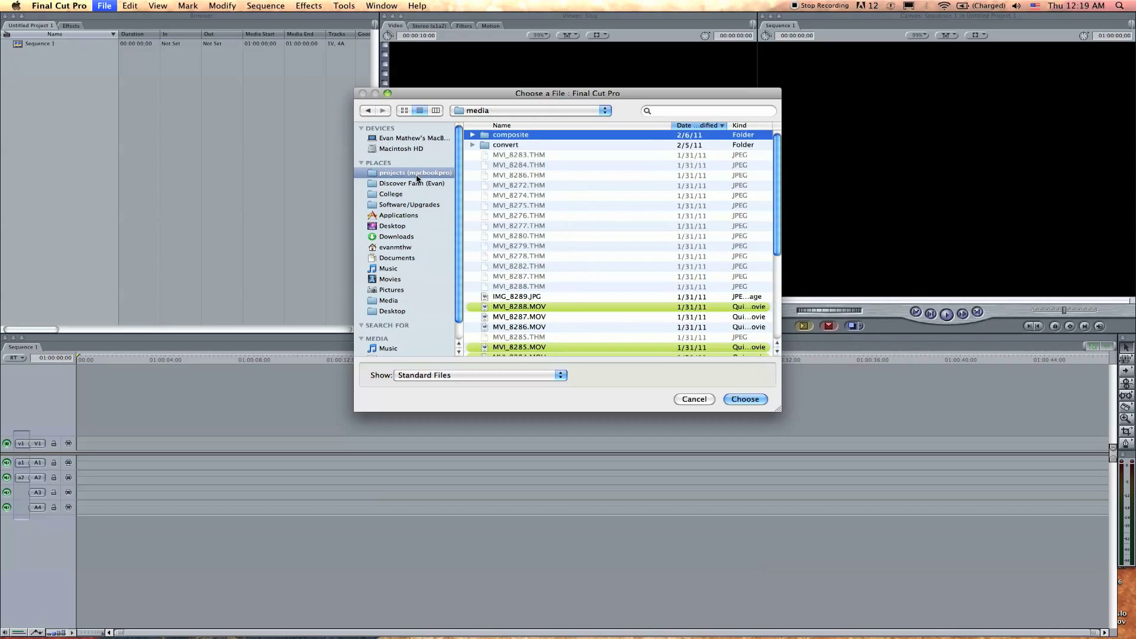
{"action": "key", "text": "Down"}
{"action": "key", "text": "Return"}
Import MVI_8288.mov from the convert folder
{"action": "key", "text": "super+Up"}
{"action": "key", "text": "Up"}
{"action": "key", "text": "Down"}
{"action": "key", "text": "Return"}
{"action": "key", "text": "Down"}
{"action": "key", "text": "Return"}
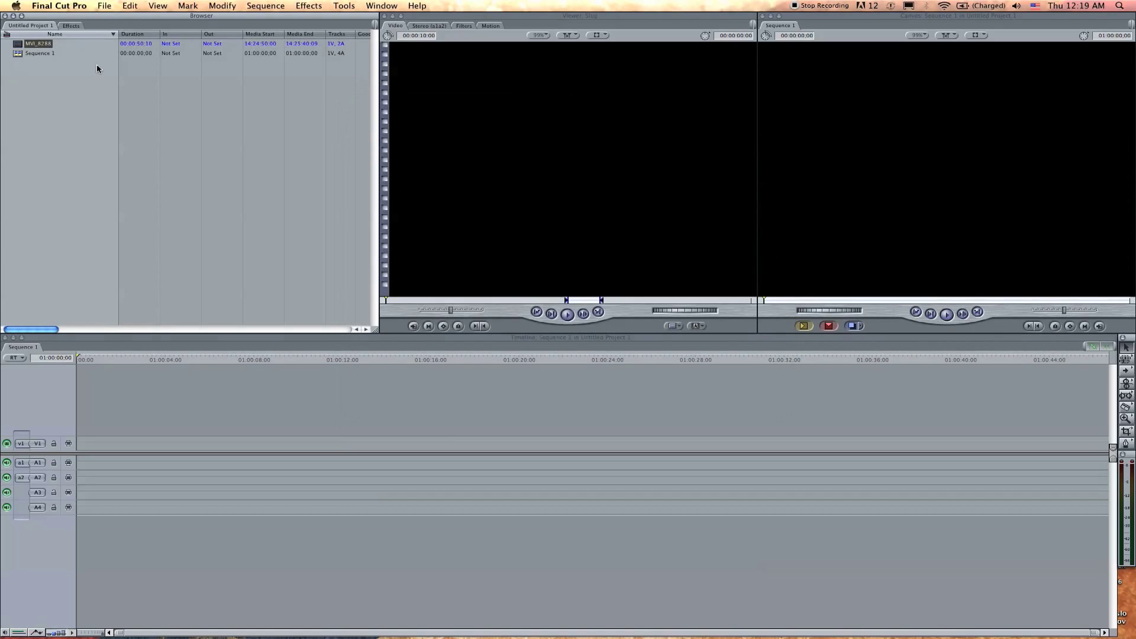
Delete the mistaken MVI_8288 clip and import MVI_8275.mov instead
{"action": "left_click_drag", "start_coordinate": [17, 47], "coordinate": [538, 203]}
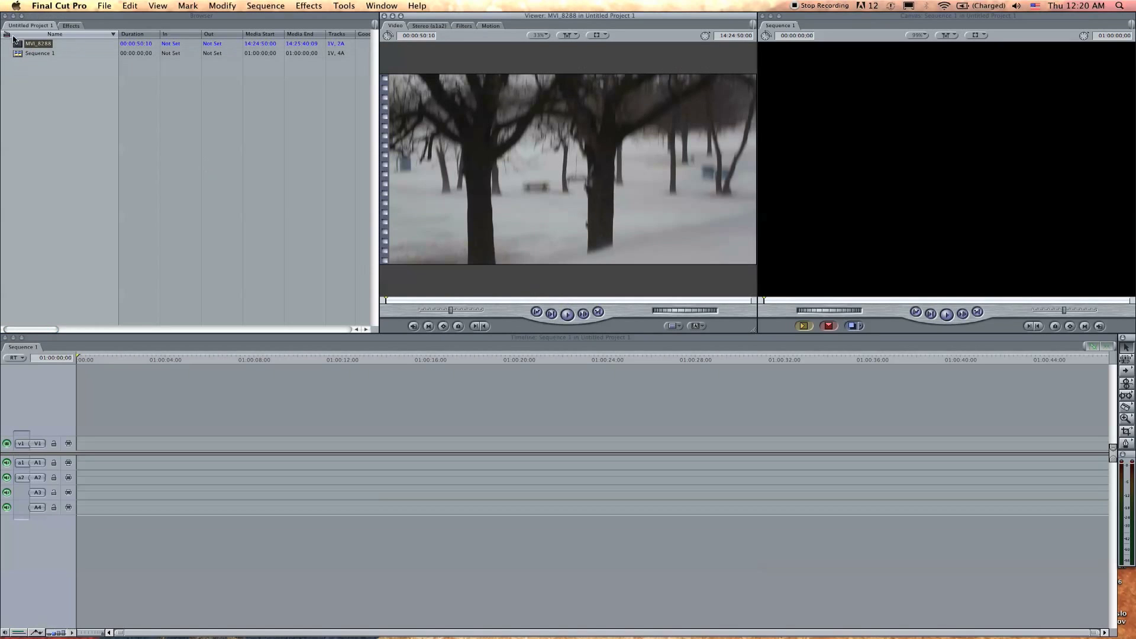
{"action": "key", "text": "Delete"}
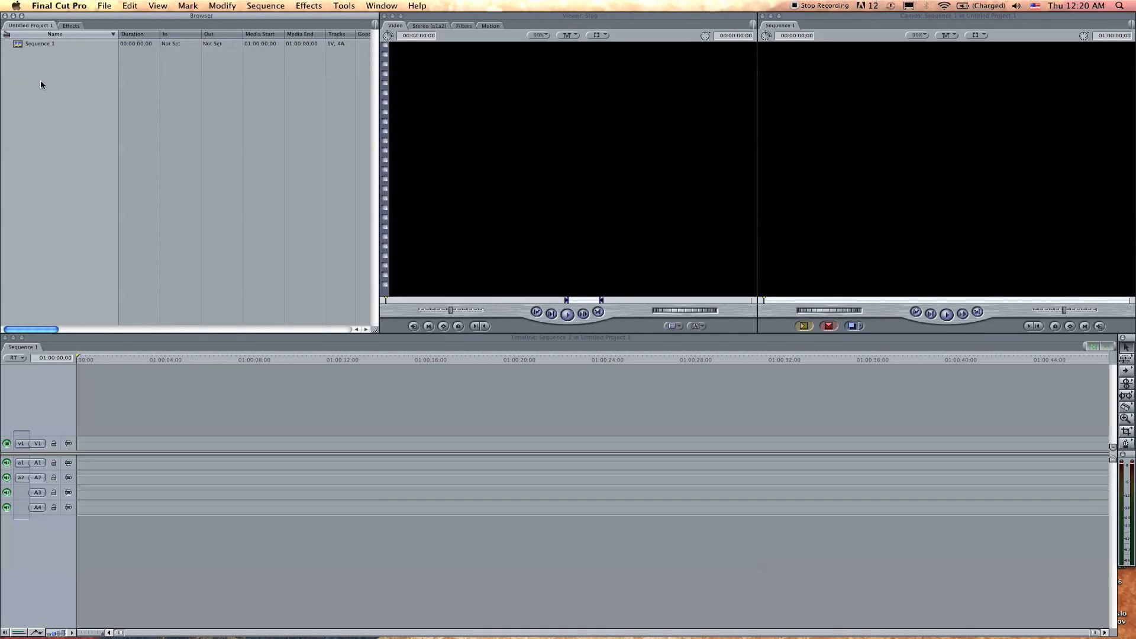
{"action": "key", "text": "super+i"}
{"action": "double_click", "coordinate": [509, 186]}
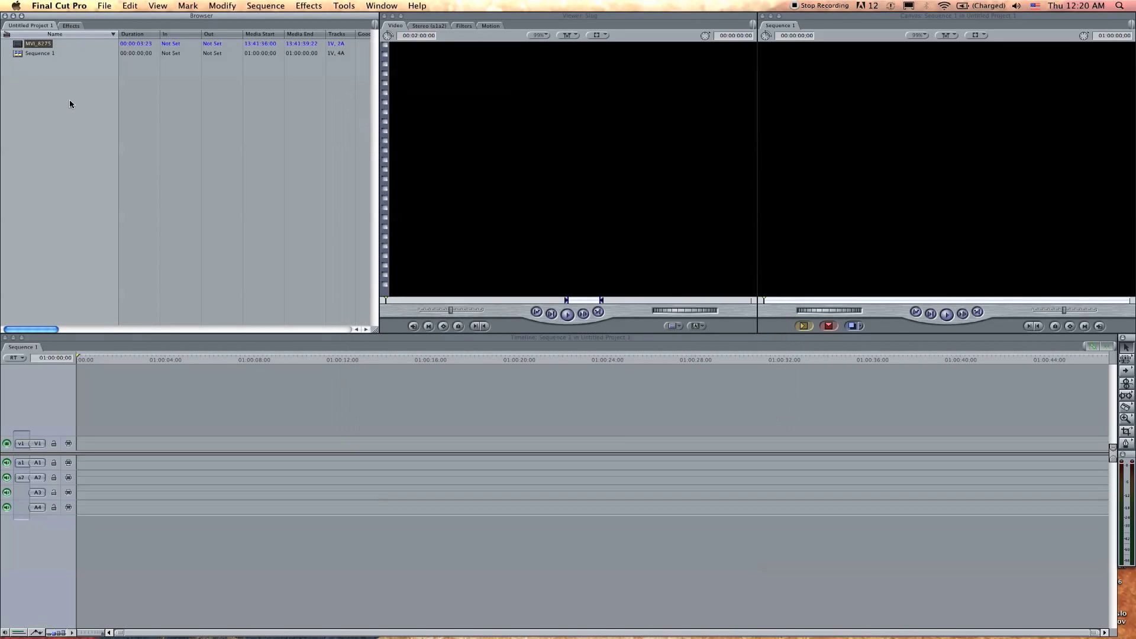
Drop MVI_8275 into Sequence 1, match the sequence settings, and close the leading gap
{"action": "left_click_drag", "start_coordinate": [38, 43], "coordinate": [526, 291]}
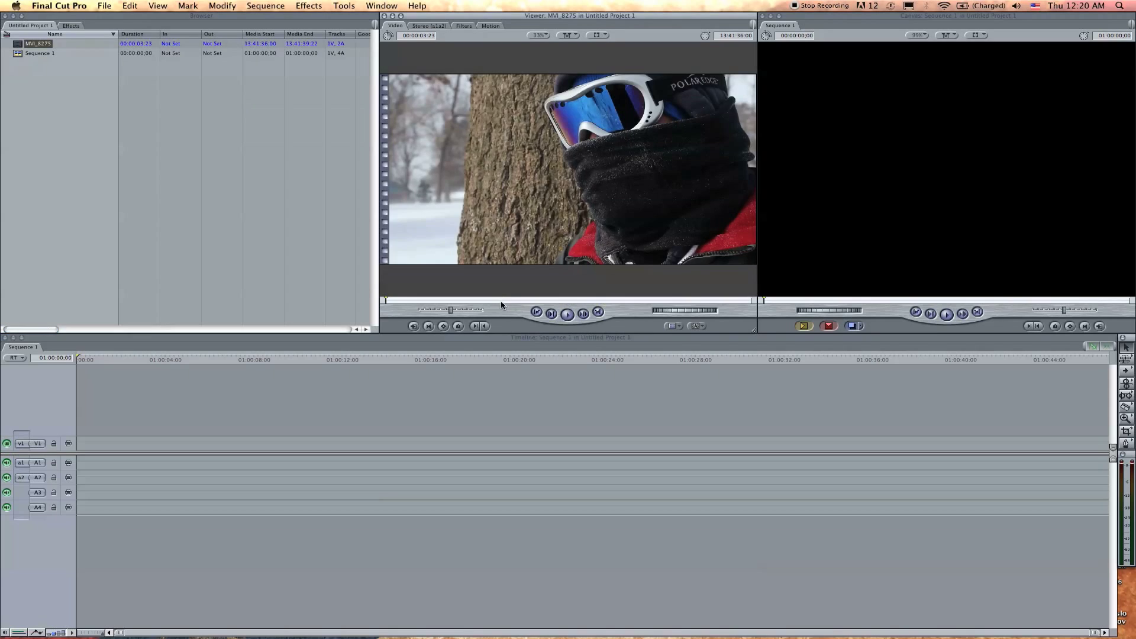
{"action": "left_click_drag", "start_coordinate": [503, 213], "coordinate": [234, 453]}
{"action": "key", "text": "Return"}
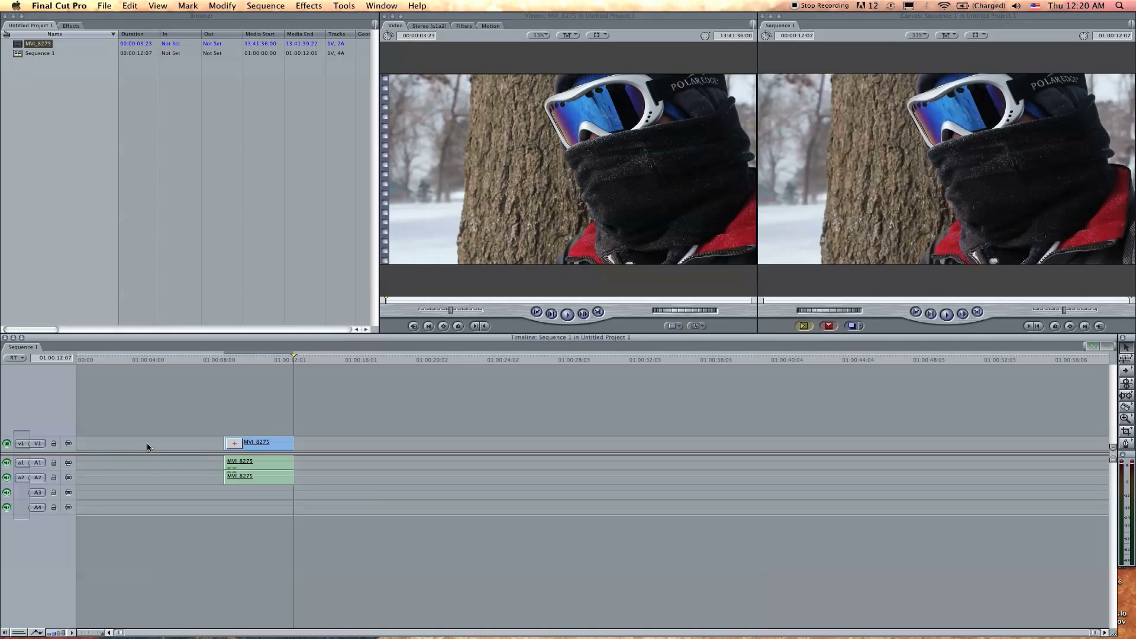
{"action": "right_click", "coordinate": [148, 445]}
{"action": "left_click", "coordinate": [155, 443]}
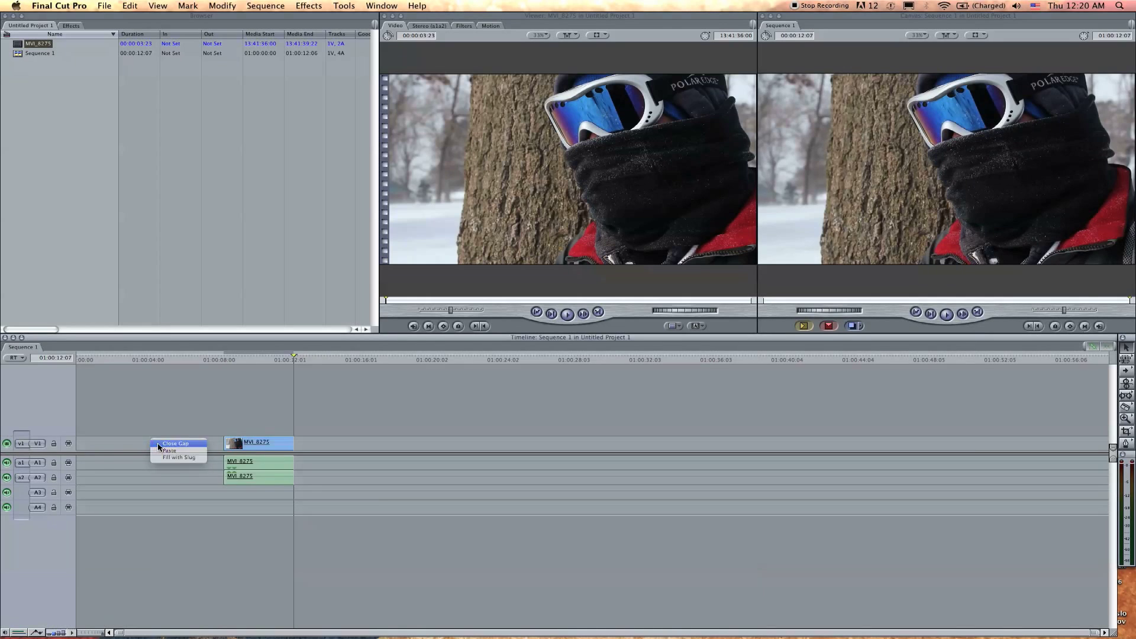
Fit the clip in the timeline and scrub through its footage
{"action": "key", "text": "shift+z"}
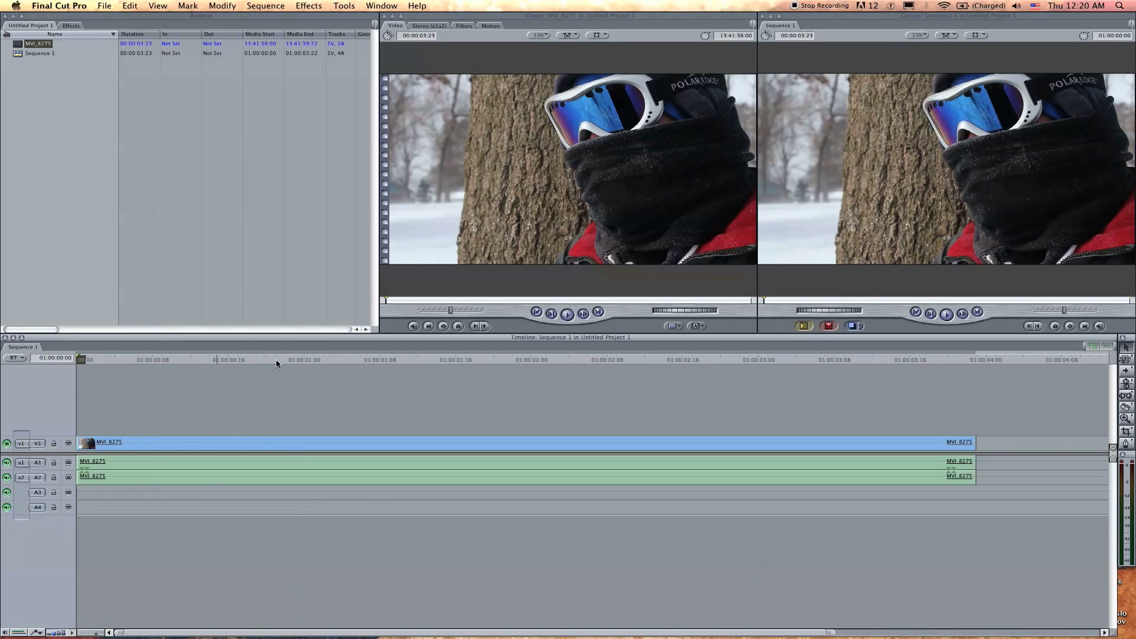
{"action": "left_click_drag", "start_coordinate": [276, 363], "coordinate": [163, 371]}
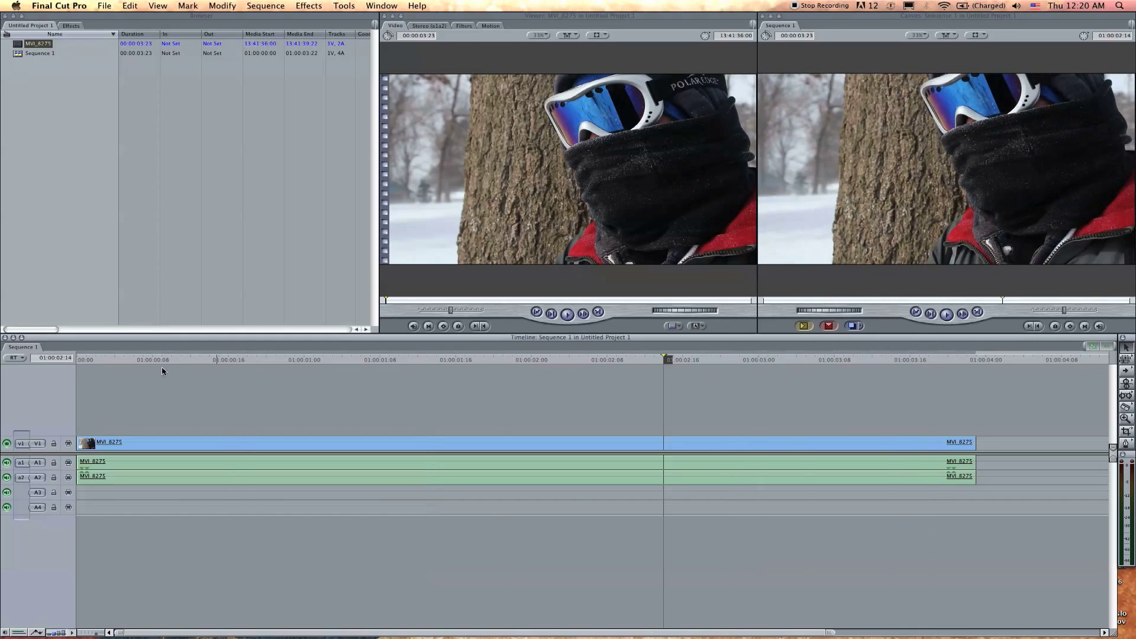
{"action": "key", "text": "Home"}
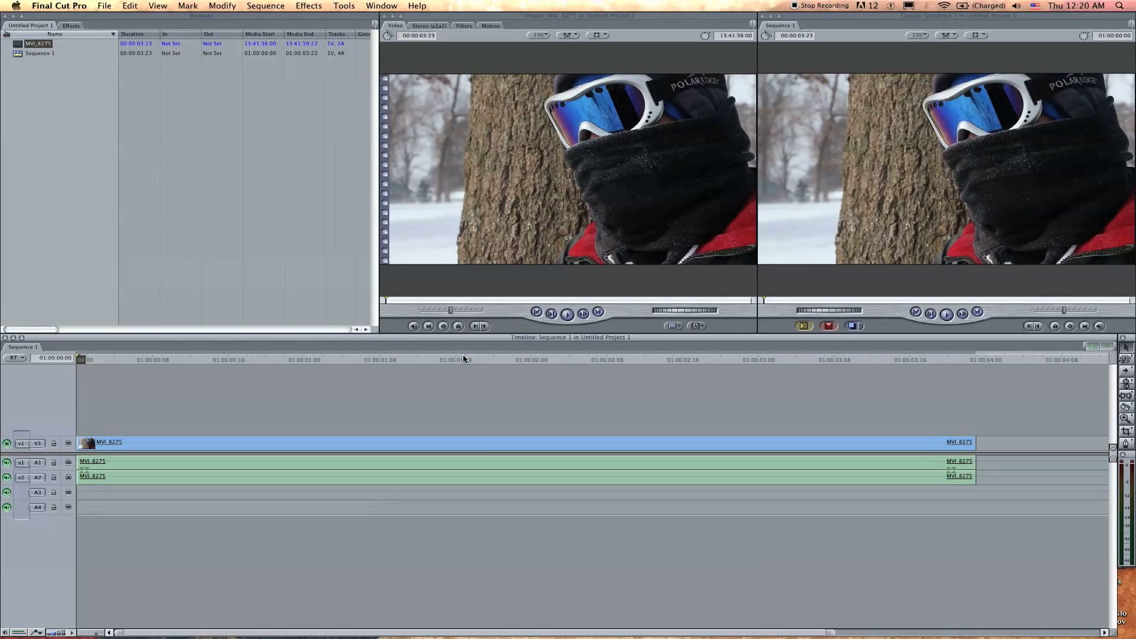
{"action": "left_click_drag", "start_coordinate": [465, 359], "coordinate": [138, 360]}
Turn off audio tracks A1 and A2, then replay Sequence 1 silently from the start
{"action": "key", "text": "Home"}
{"action": "key", "text": "space"}
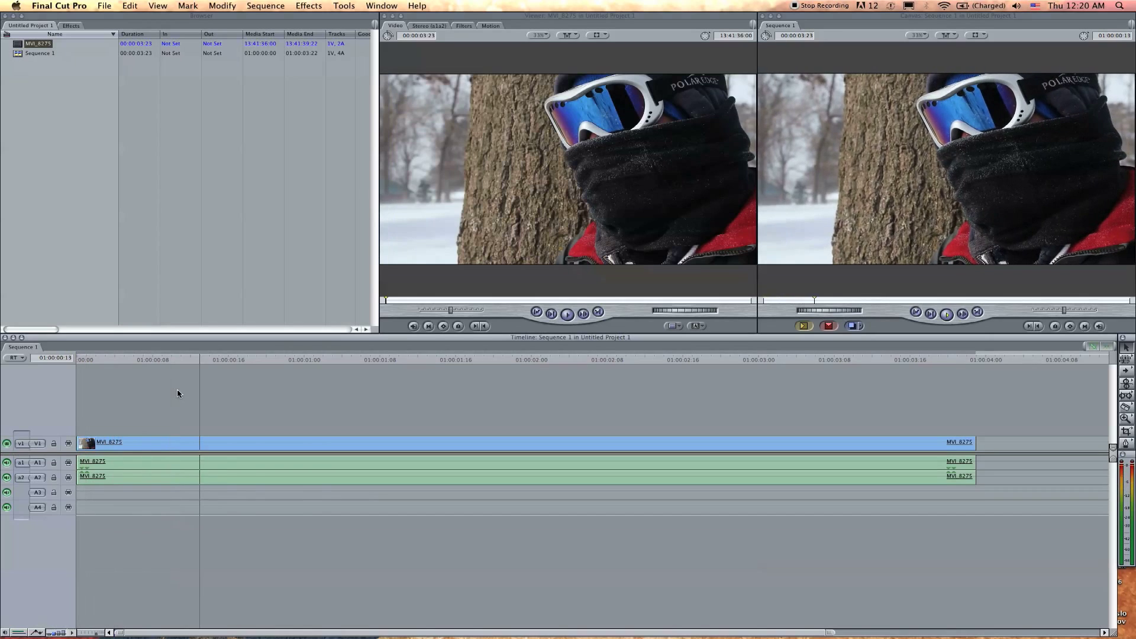
{"action": "key", "text": "space"}
{"action": "left_click", "coordinate": [7, 463]}
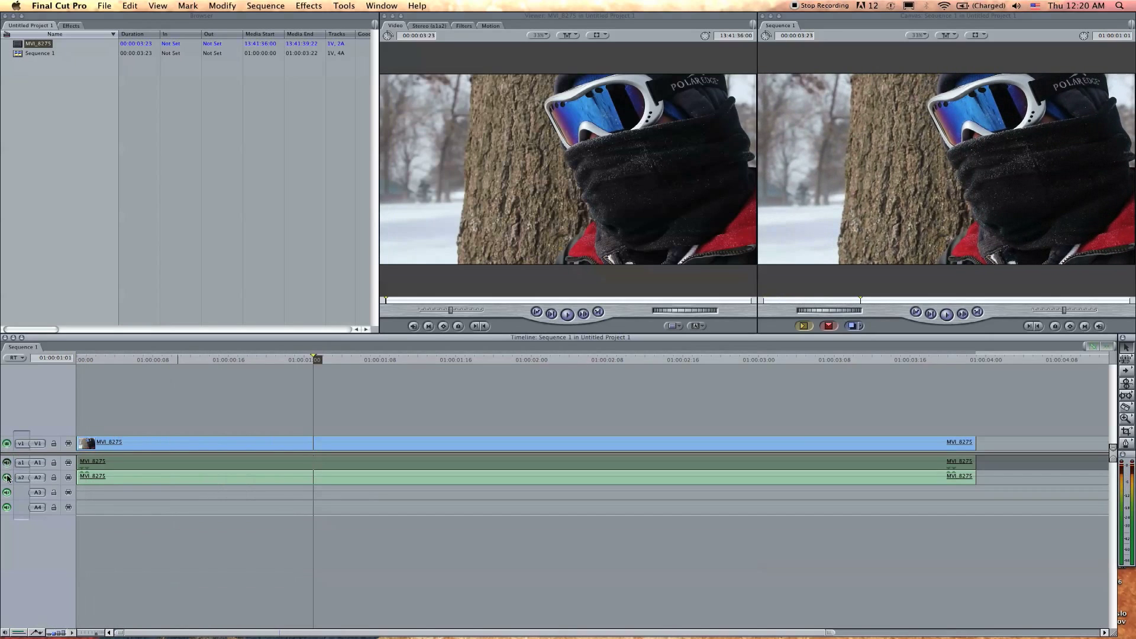
{"action": "left_click", "coordinate": [8, 477]}
{"action": "key", "text": "Home"}
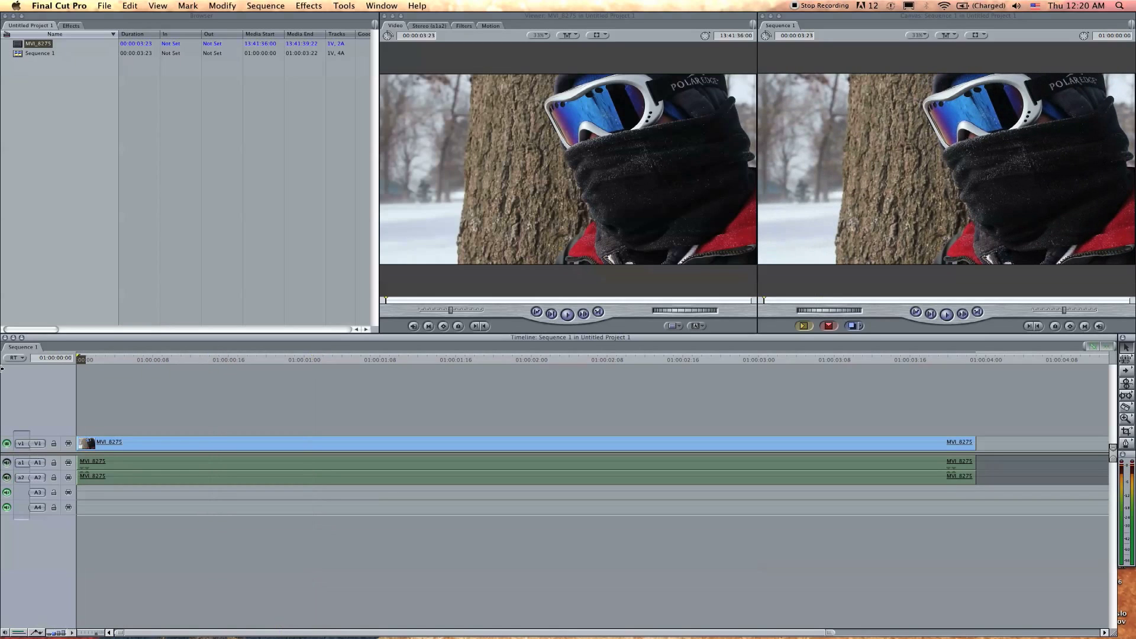
{"action": "key", "text": "space"}
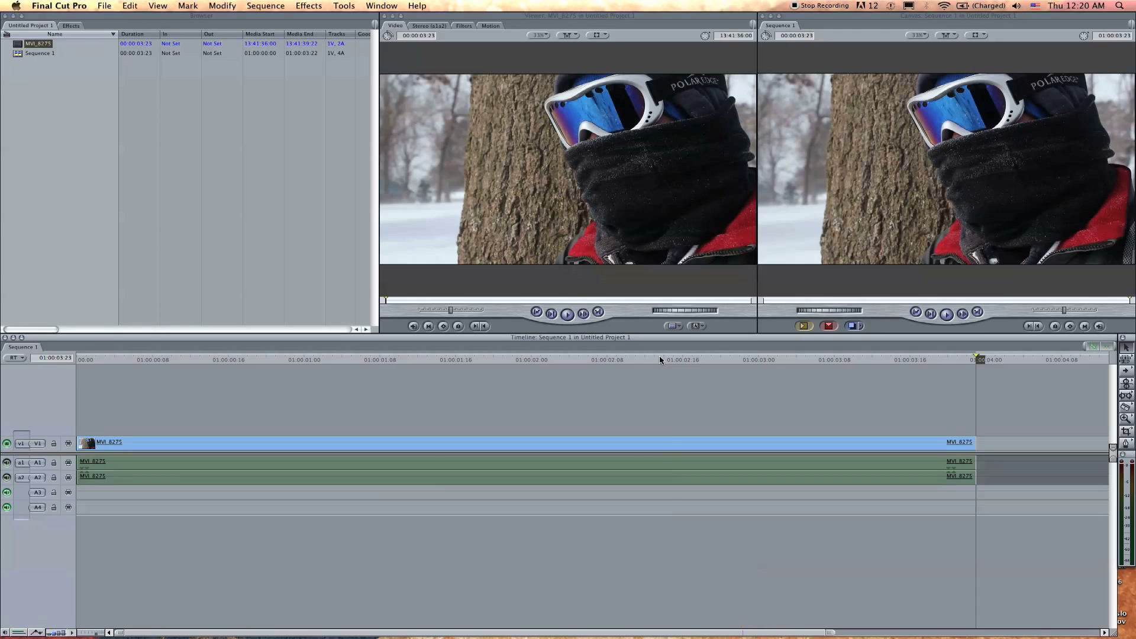
{"action": "key", "text": "space"}
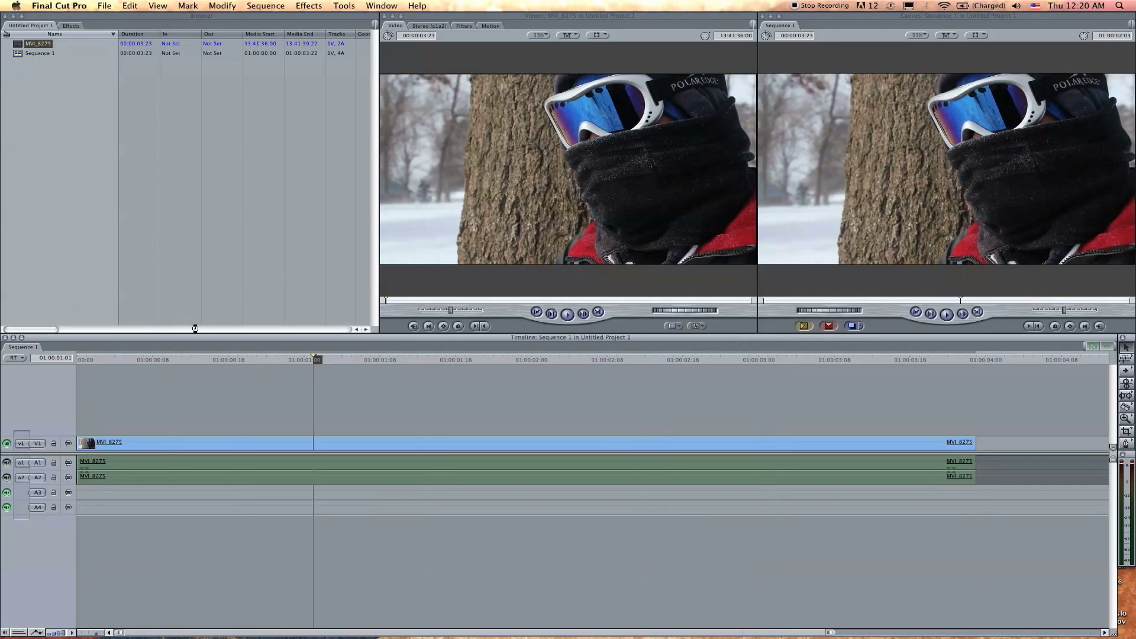
{"action": "left_click", "coordinate": [74, 360]}
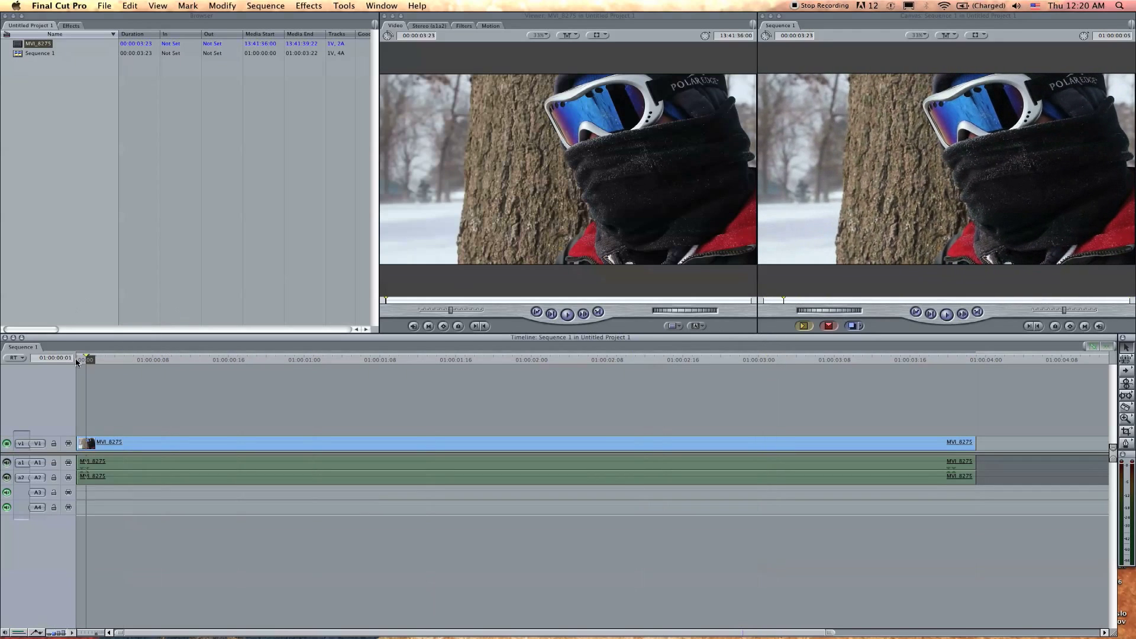
Drag Video Filters > Color Correction > Color Corrector 3-way onto the MVI_8275 clip
{"action": "left_click", "coordinate": [72, 27]}
{"action": "left_click", "coordinate": [11, 74]}
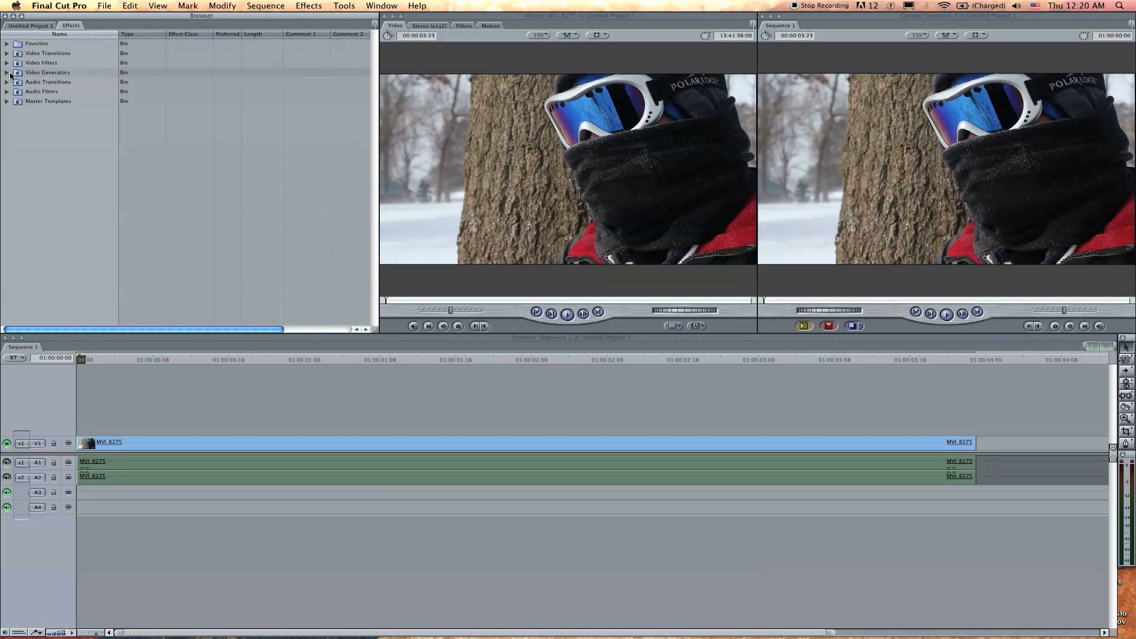
{"action": "left_click", "coordinate": [7, 63]}
{"action": "left_click", "coordinate": [12, 101]}
{"action": "left_click", "coordinate": [77, 111]}
{"action": "left_click_drag", "start_coordinate": [79, 129], "coordinate": [190, 440]}
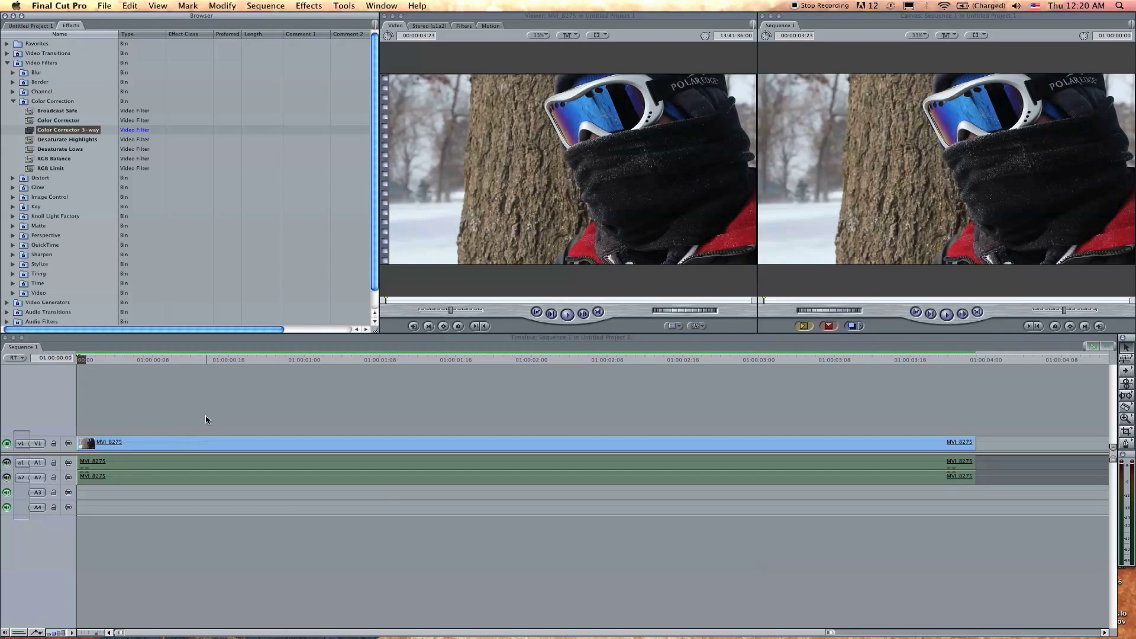
Move the playhead to 01:00:00:19 and dismiss the render options without rendering
{"action": "left_click", "coordinate": [258, 358]}
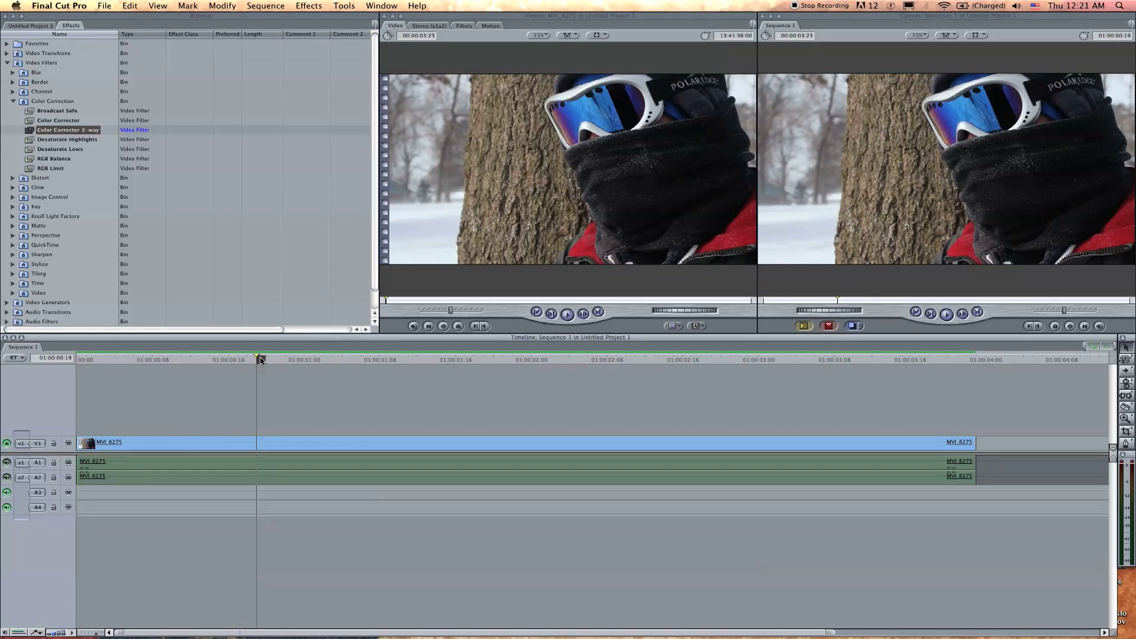
{"action": "left_click", "coordinate": [266, 5]}
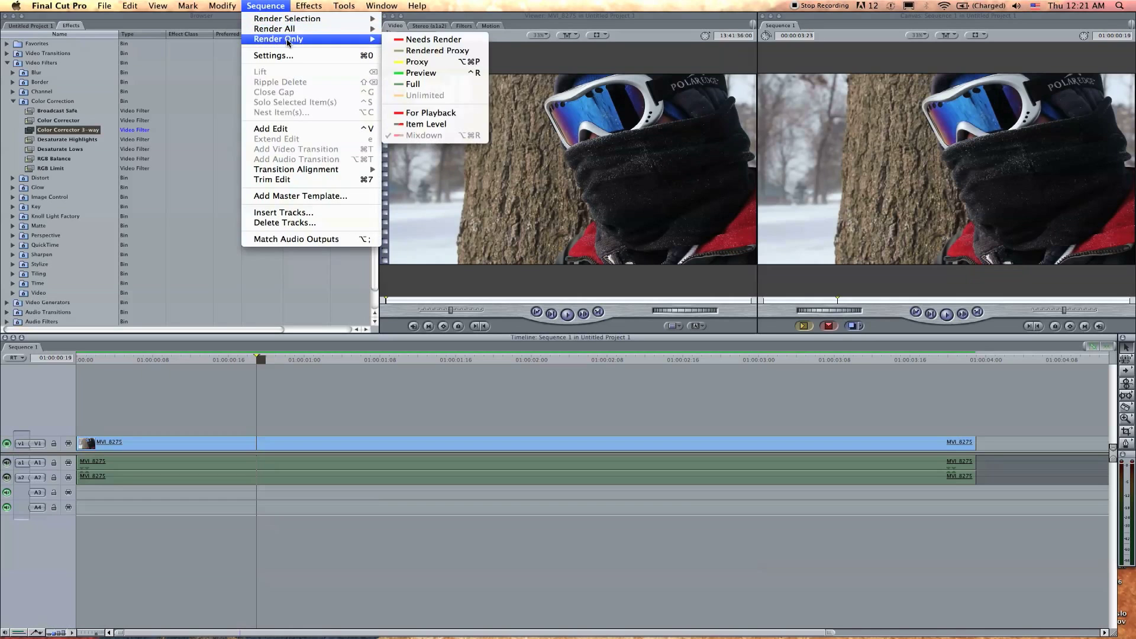
{"action": "key", "text": "Escape"}
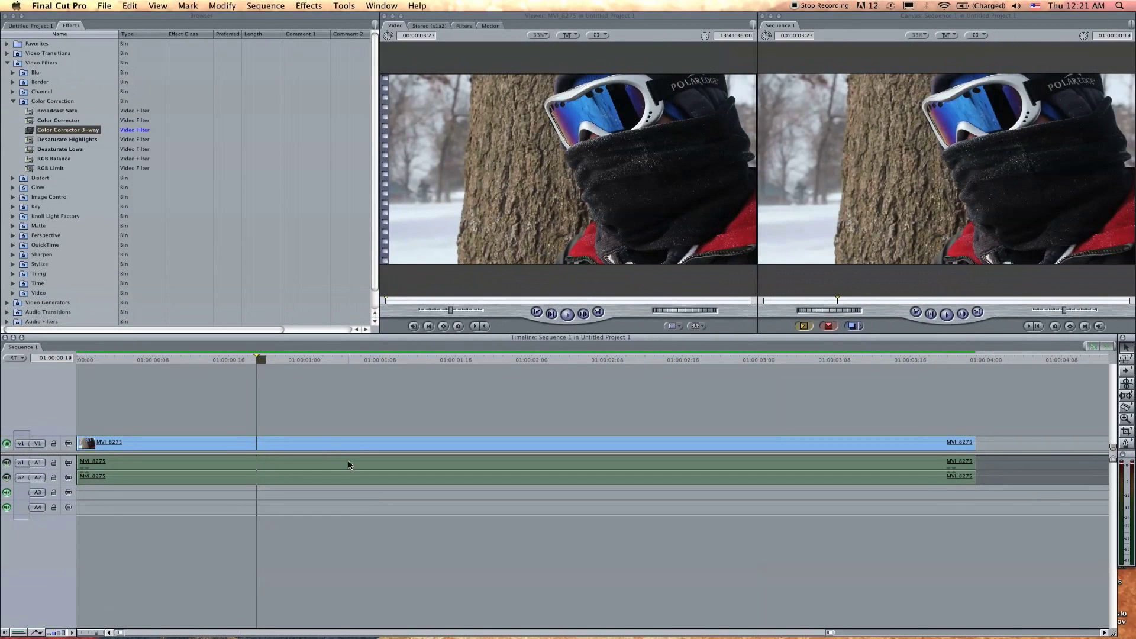
Open MVI_8275's Color Corrector 3-way controls and play the corrected sequence
{"action": "double_click", "coordinate": [360, 445]}
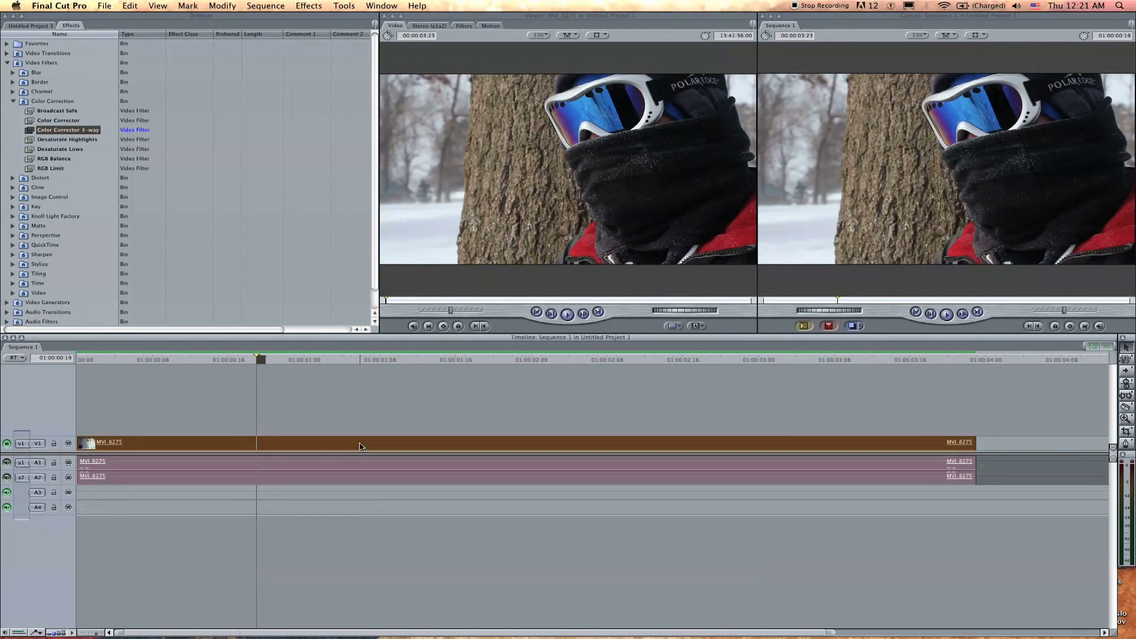
{"action": "left_click", "coordinate": [512, 26]}
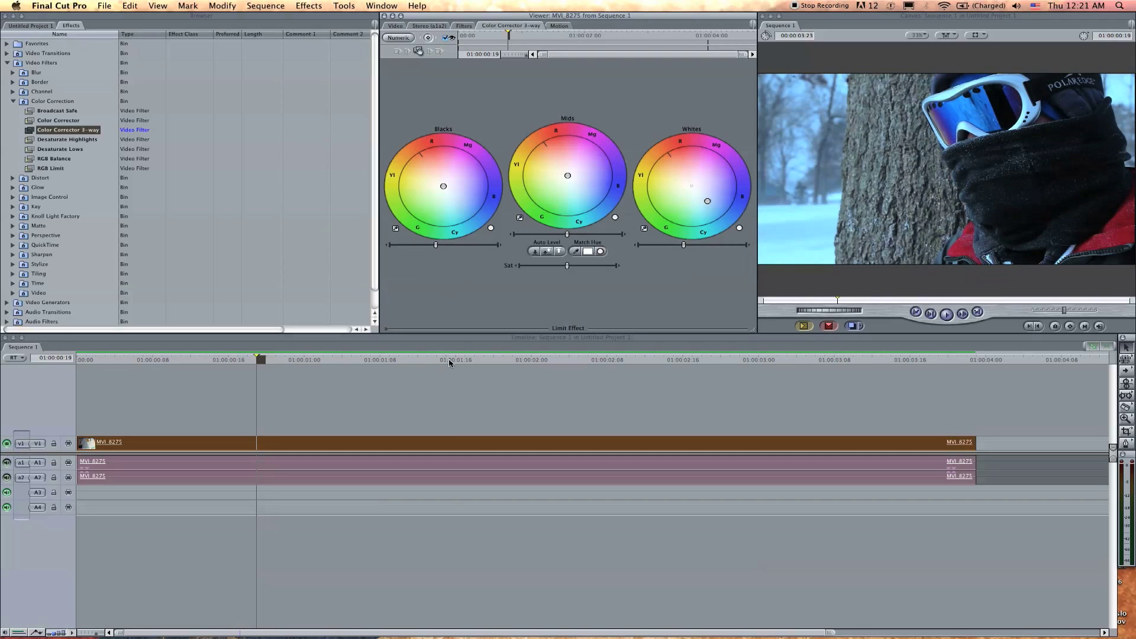
{"action": "left_click_drag", "start_coordinate": [450, 363], "coordinate": [280, 362]}
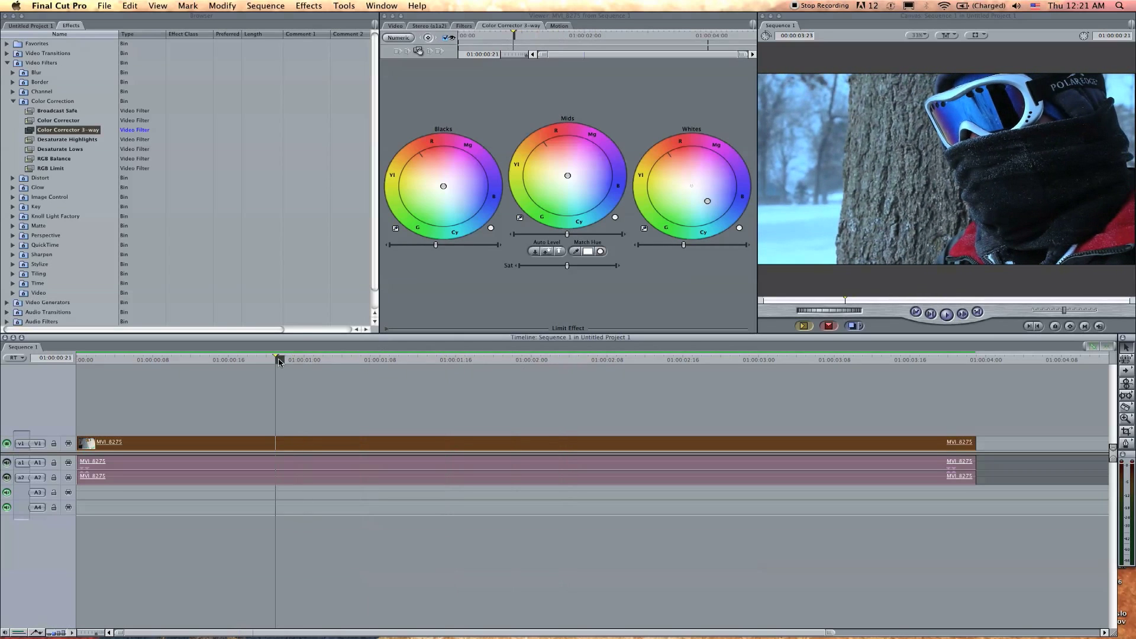
{"action": "key", "text": "space"}
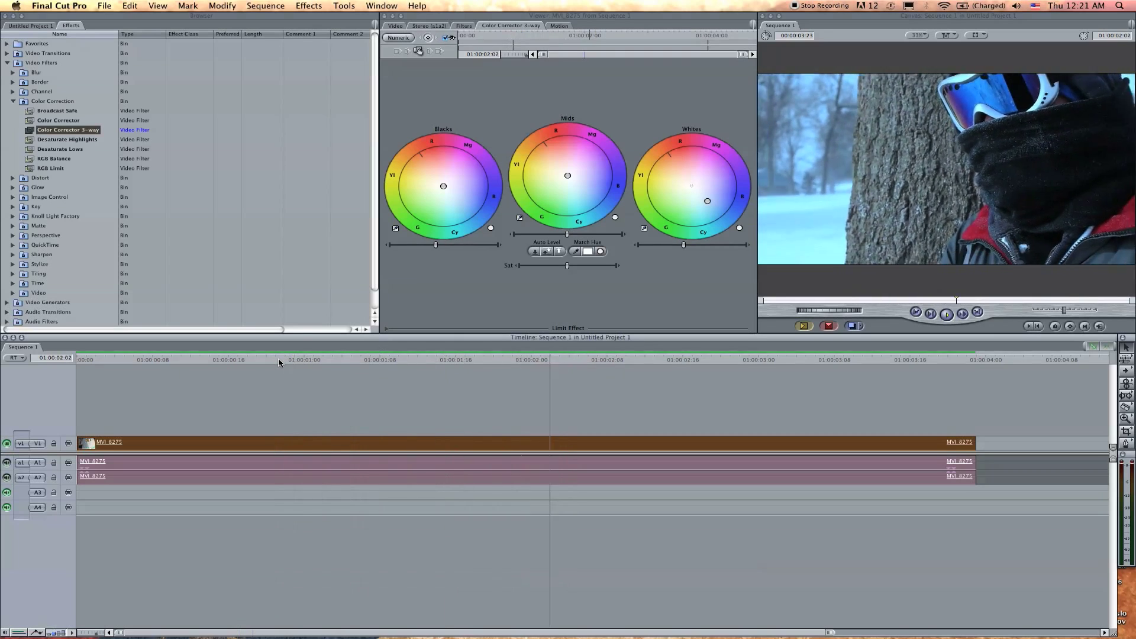
{"action": "key", "text": "Home"}
{"action": "key", "text": "space"}
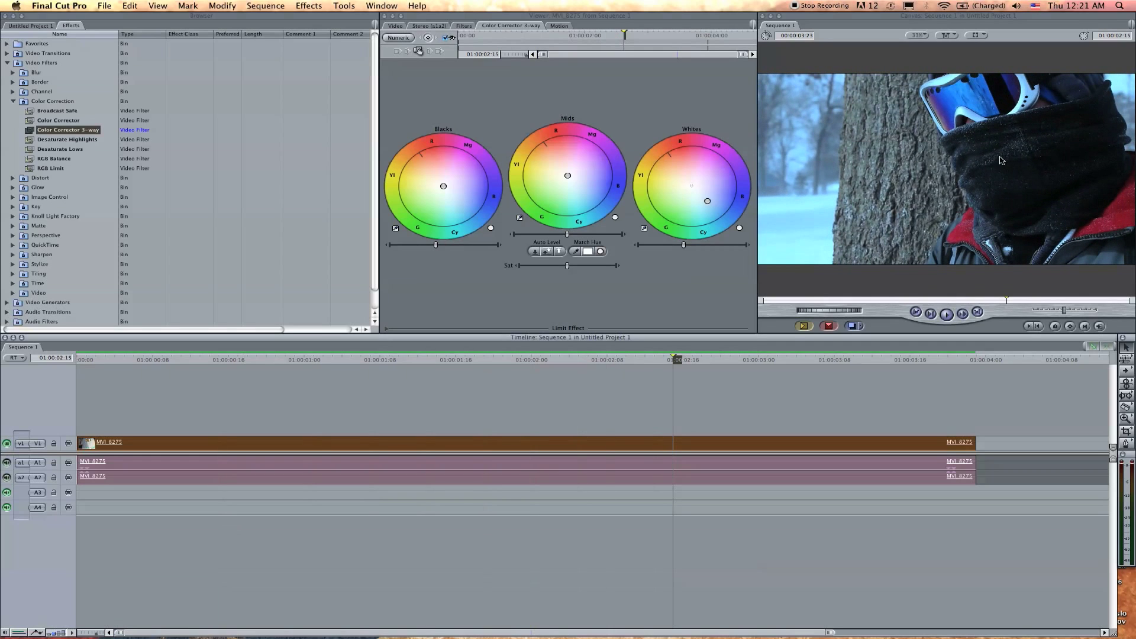
Fit the whole sequence across the timeline and enlarge the Canvas preview
{"action": "key", "text": "Home"}
{"action": "key", "text": "shift+z"}
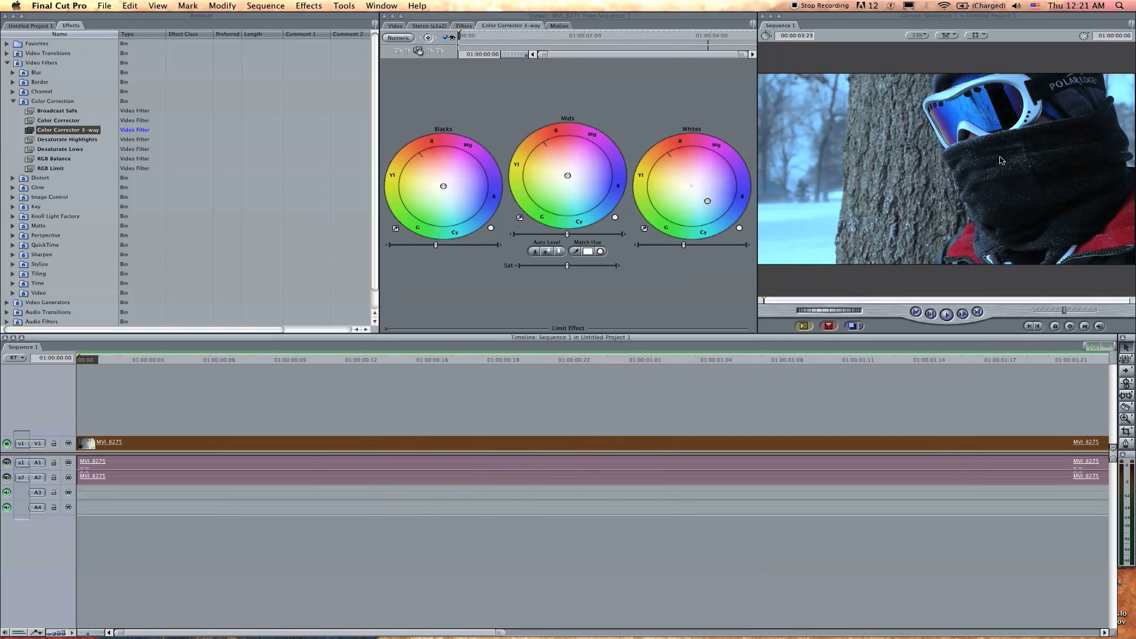
{"action": "key", "text": "super+4"}
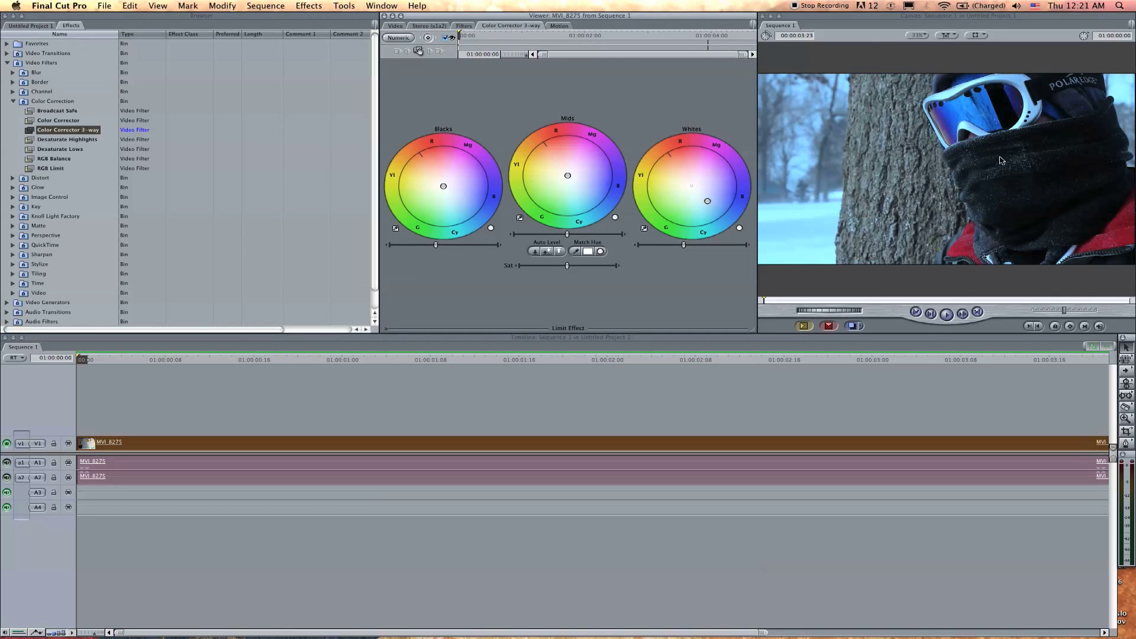
{"action": "key", "text": "super+2"}
{"action": "key", "text": "super+equal"}
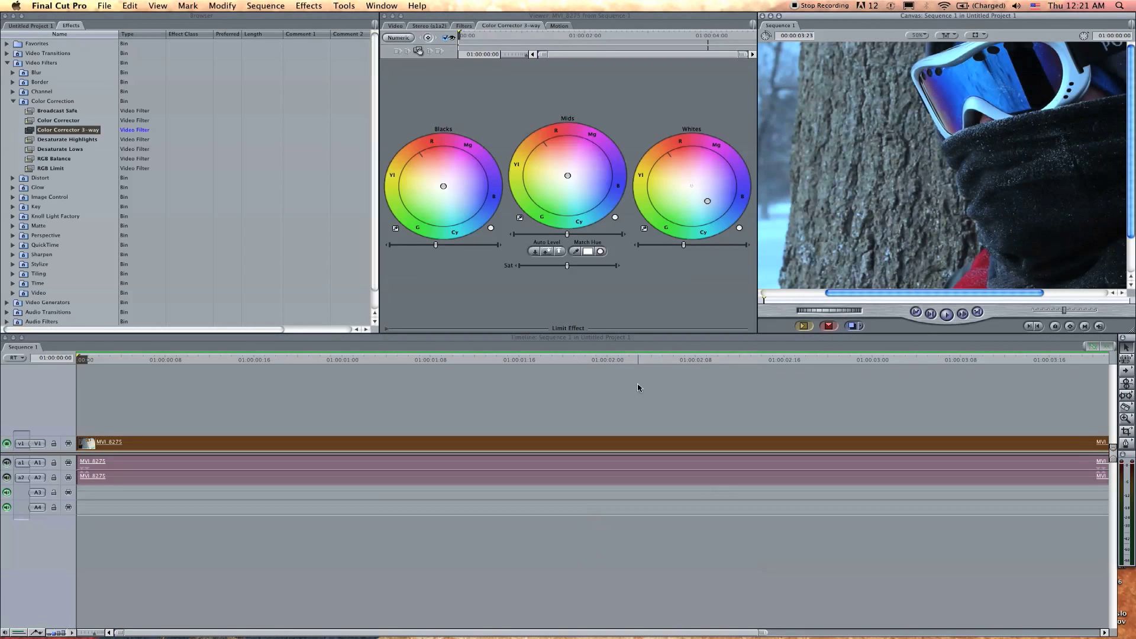
Play the sequence in the enlarged preview, then shrink it and scrub back near the start
{"action": "key", "text": "super+3"}
{"action": "key", "text": "space"}
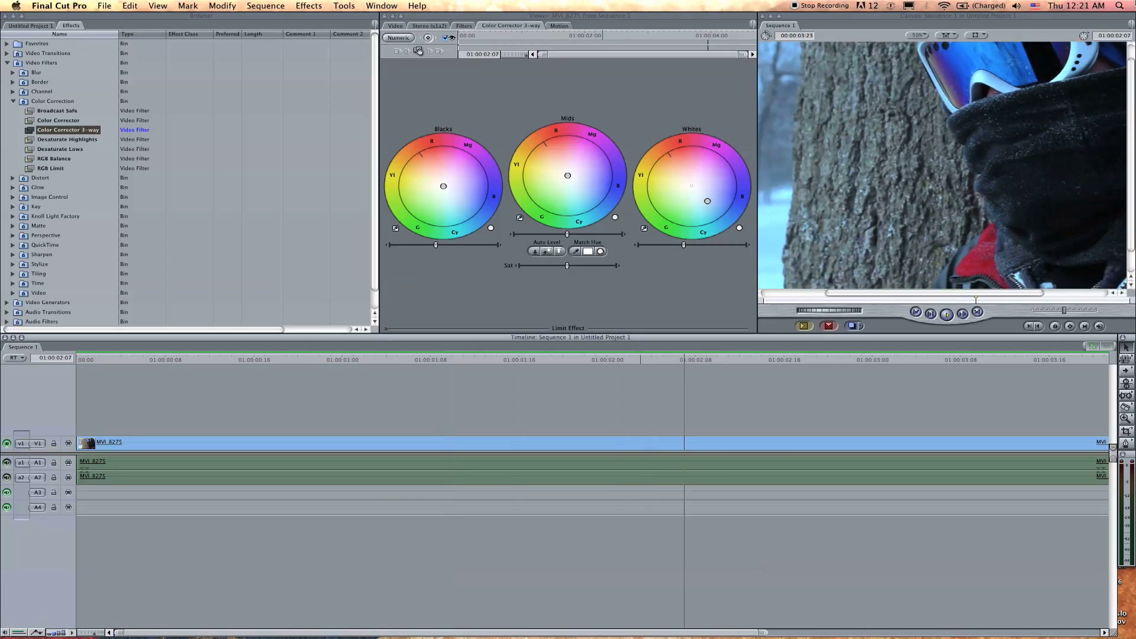
{"action": "left_click", "coordinate": [1042, 23]}
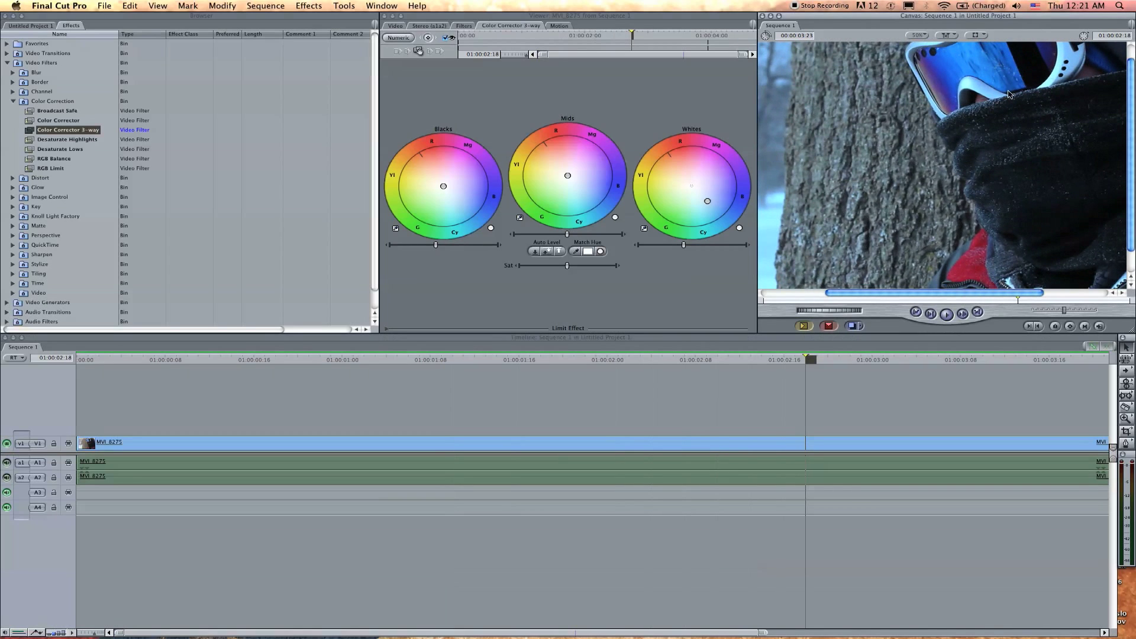
{"action": "key", "text": "super+minus"}
{"action": "left_click", "coordinate": [519, 419]}
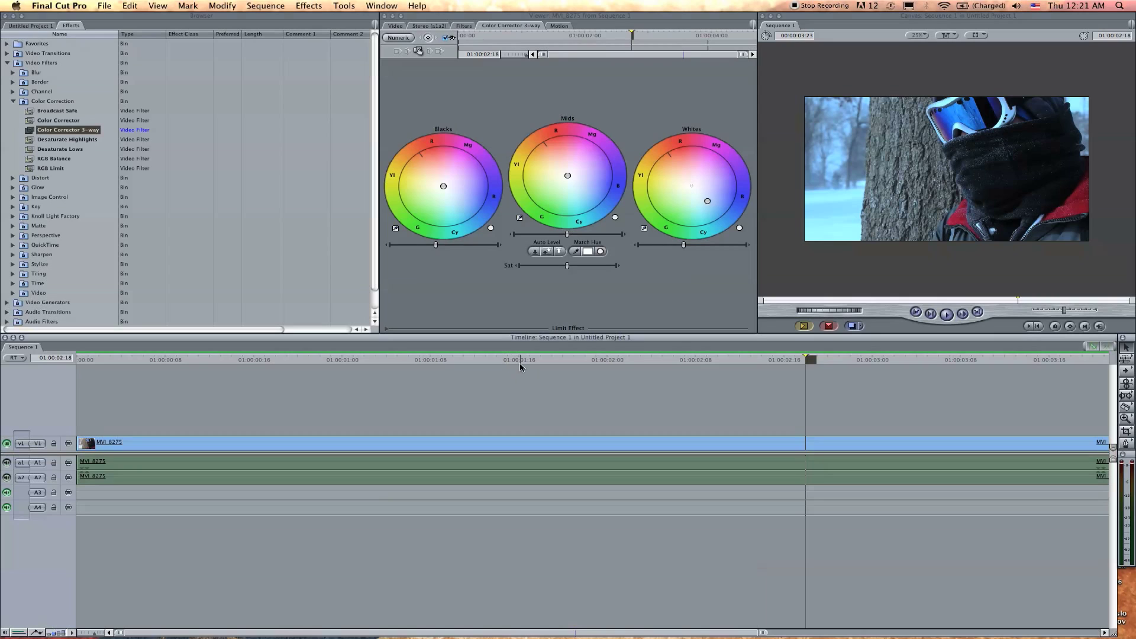
{"action": "left_click_drag", "start_coordinate": [520, 363], "coordinate": [198, 363]}
{"action": "left_click", "coordinate": [13, 102]}
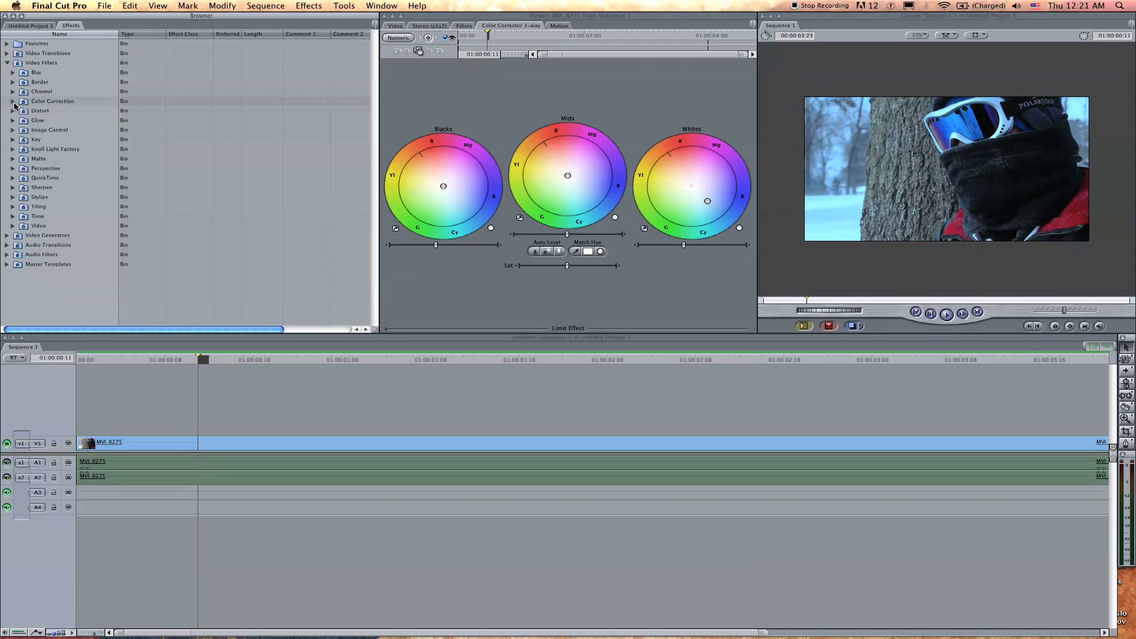
Place a Video Generators > Text title on V2 above the MVI_8275 clip
{"action": "left_click", "coordinate": [7, 63]}
{"action": "left_click", "coordinate": [7, 73]}
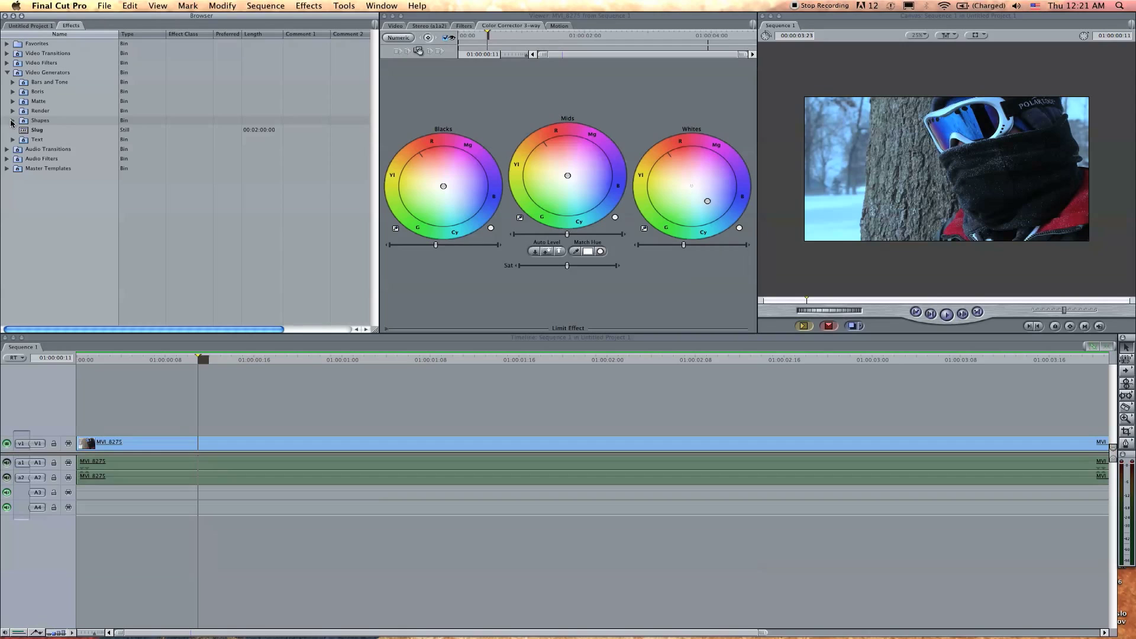
{"action": "left_click", "coordinate": [13, 140]}
{"action": "left_click_drag", "start_coordinate": [43, 187], "coordinate": [83, 428]}
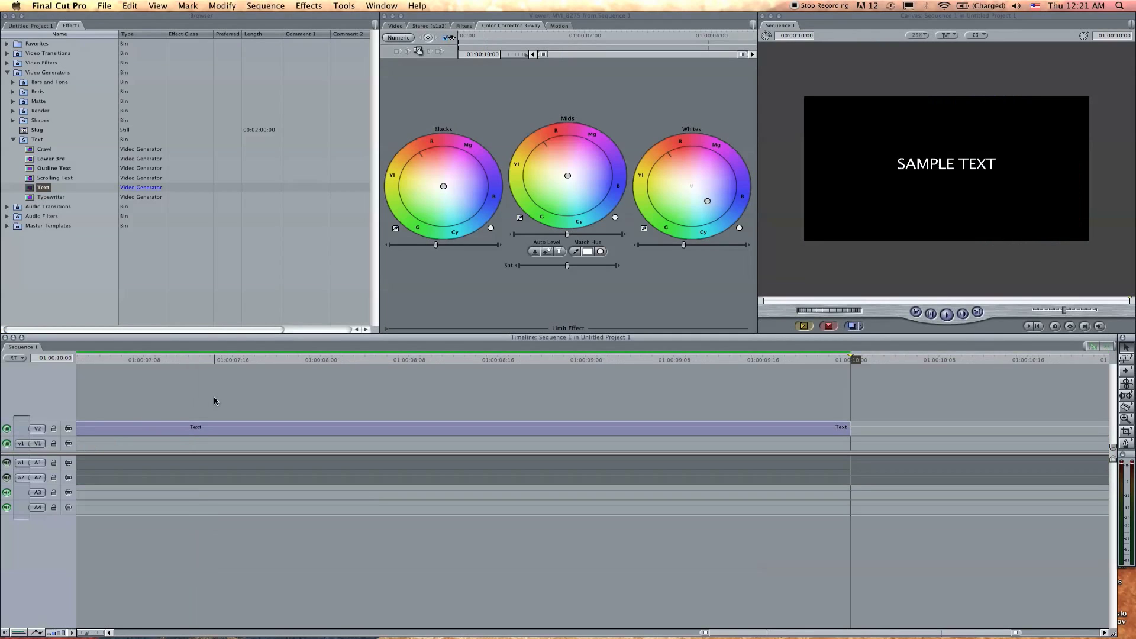
Preview the SAMPLE TEXT title over the footage from the sequence start
{"action": "key", "text": "Home"}
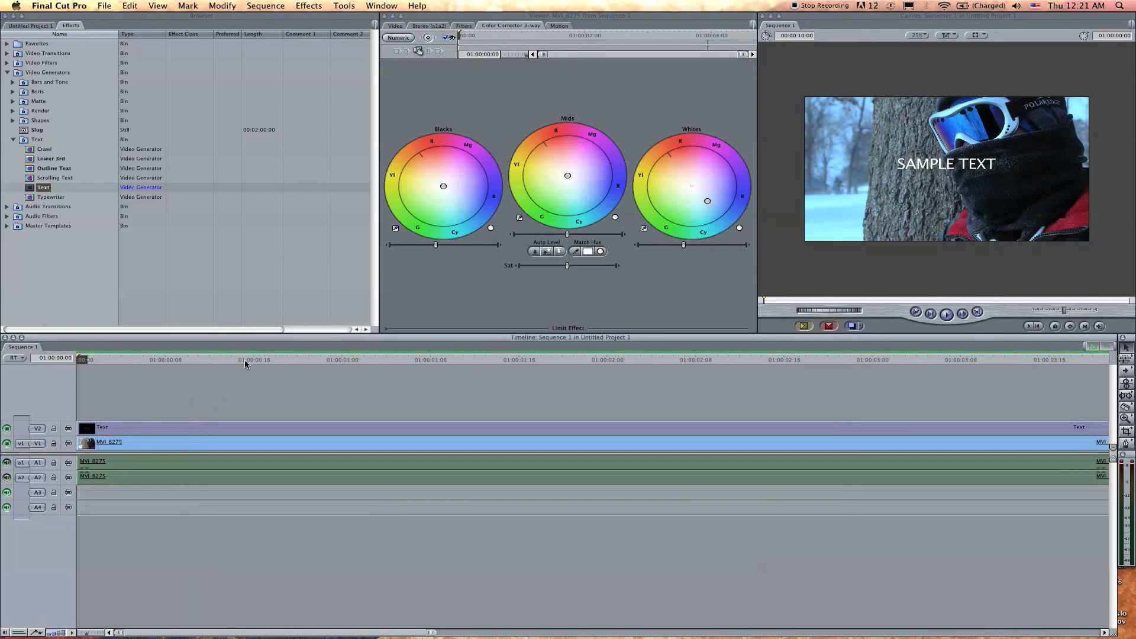
{"action": "key", "text": "space"}
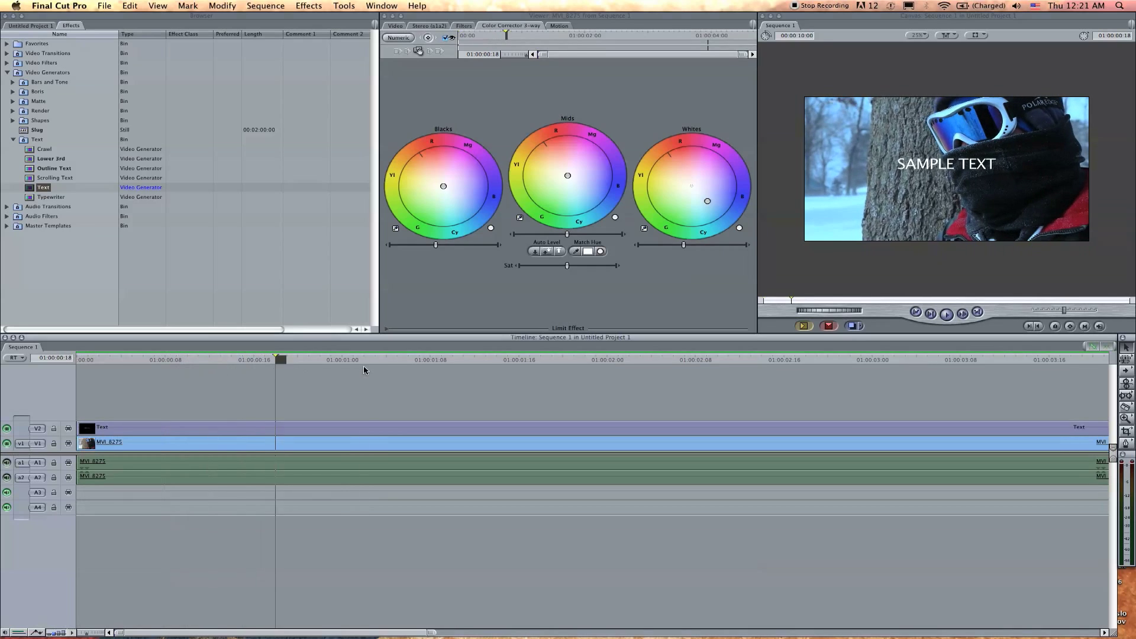
{"action": "key", "text": "j"}
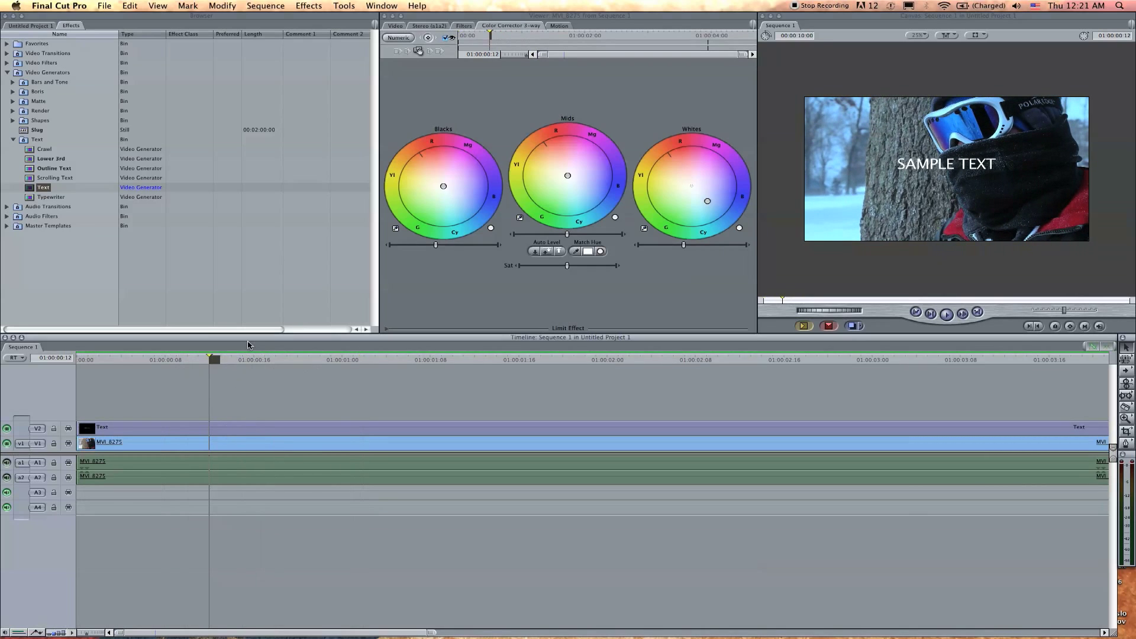
{"action": "key", "text": "l"}
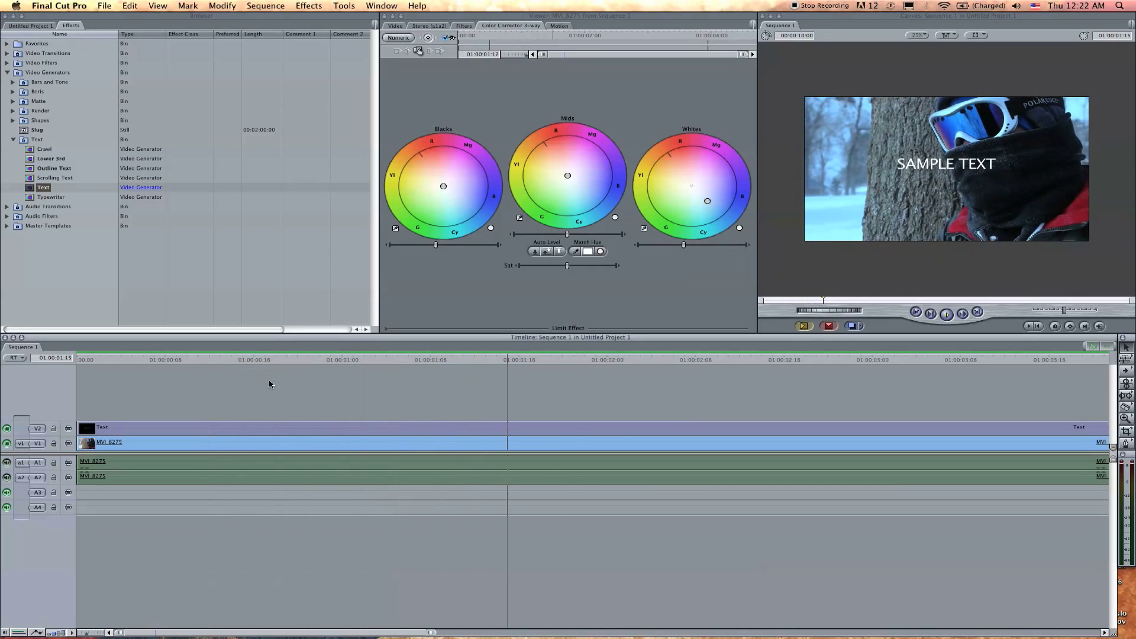
{"action": "left_click_drag", "start_coordinate": [329, 360], "coordinate": [74, 365]}
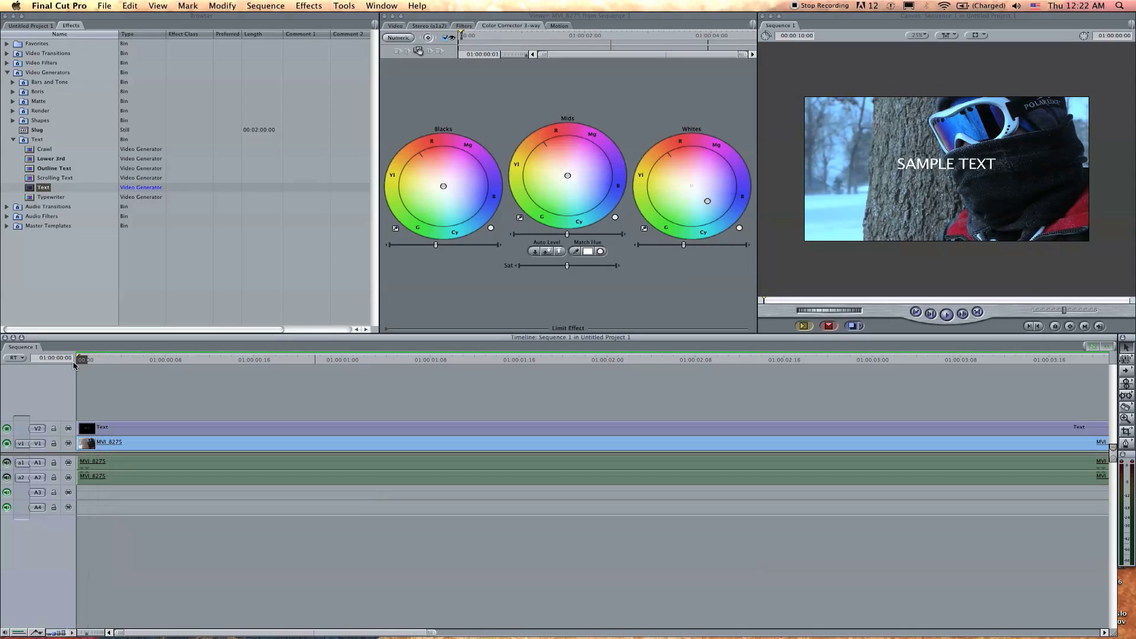
{"action": "left_click", "coordinate": [13, 139]}
{"action": "left_click", "coordinate": [7, 72]}
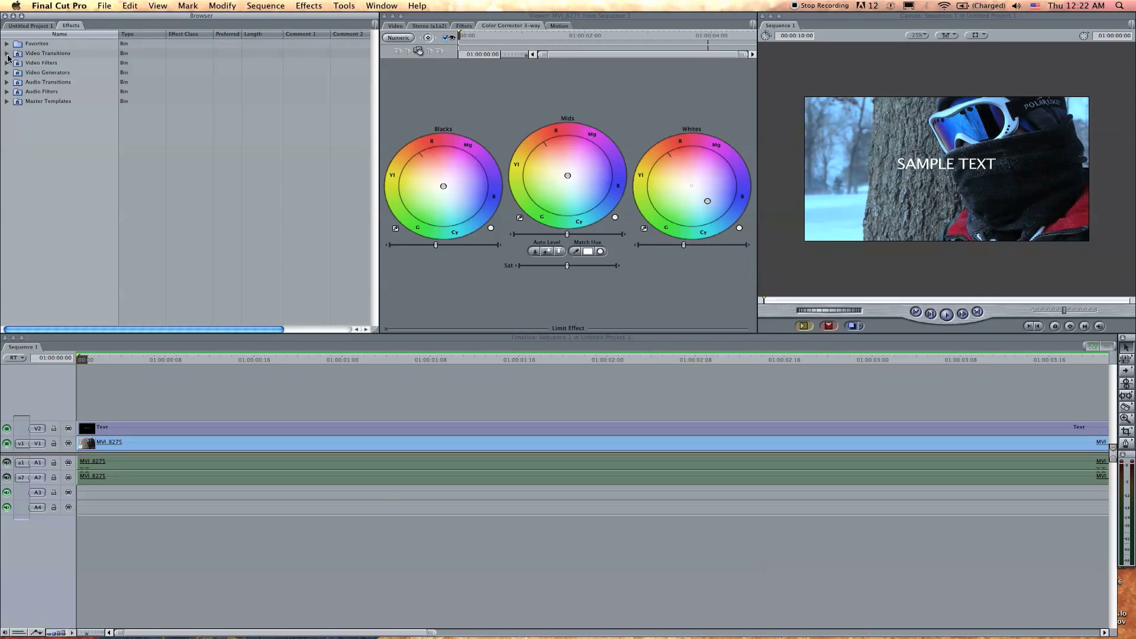
Apply the Blur > Gaussian Blur filter to the MVI_8275 clip on V1
{"action": "left_click", "coordinate": [7, 62]}
{"action": "left_click", "coordinate": [13, 72]}
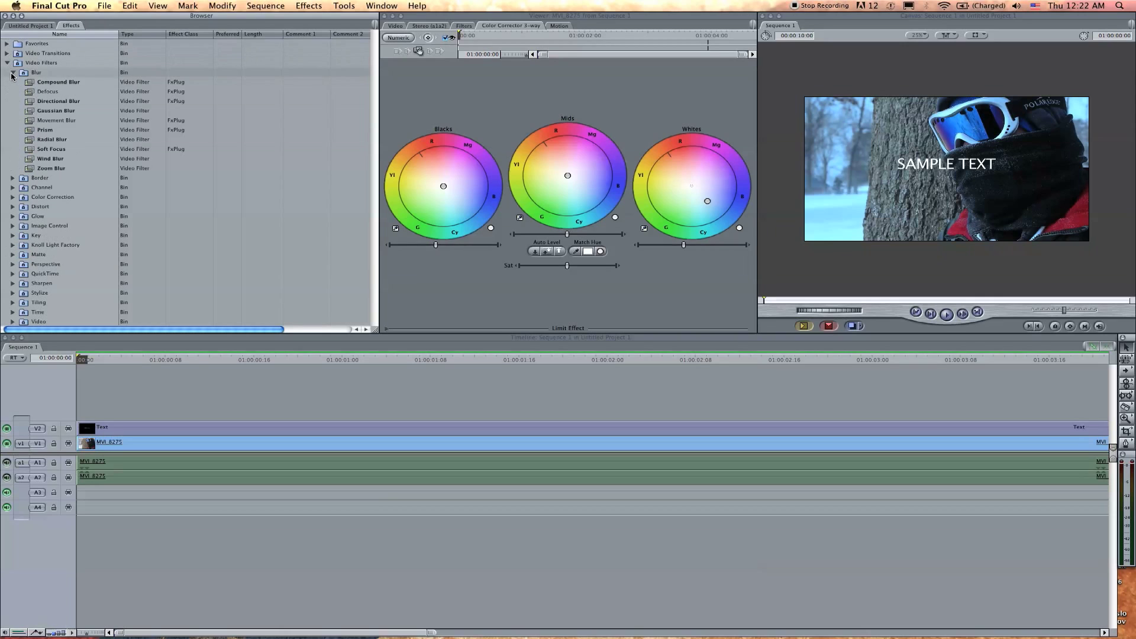
{"action": "left_click", "coordinate": [32, 83]}
{"action": "left_click_drag", "start_coordinate": [54, 111], "coordinate": [124, 444]}
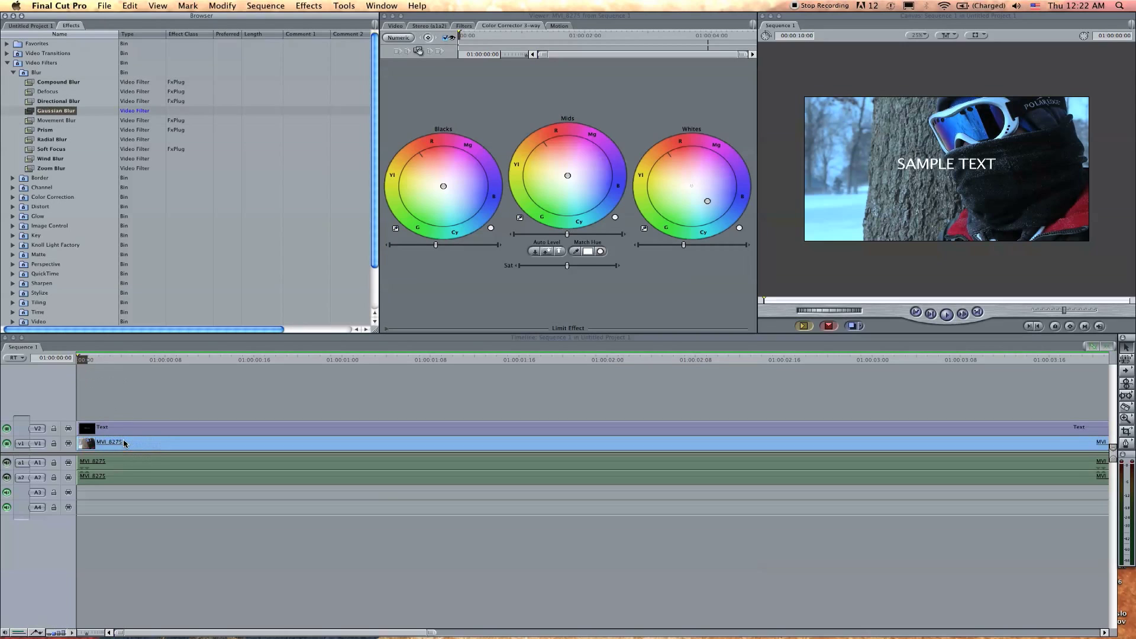
Set the Gaussian Blur radius to 19 and play back the blurred clip
{"action": "double_click", "coordinate": [171, 445]}
{"action": "left_click", "coordinate": [461, 26]}
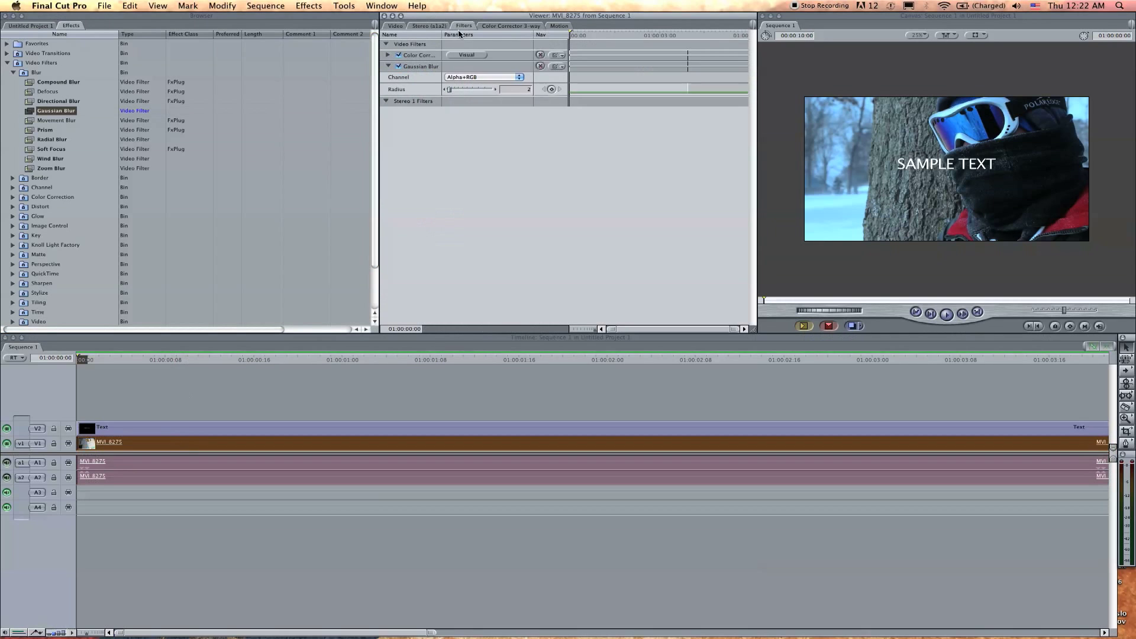
{"action": "left_click", "coordinate": [466, 89]}
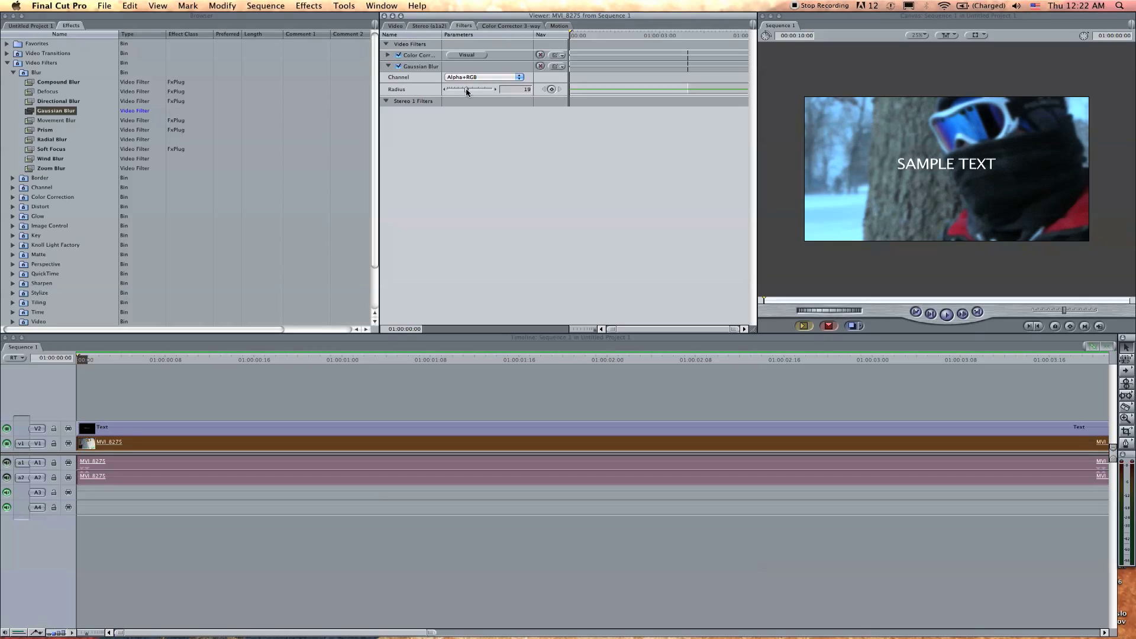
{"action": "left_click", "coordinate": [368, 385]}
{"action": "key", "text": "space"}
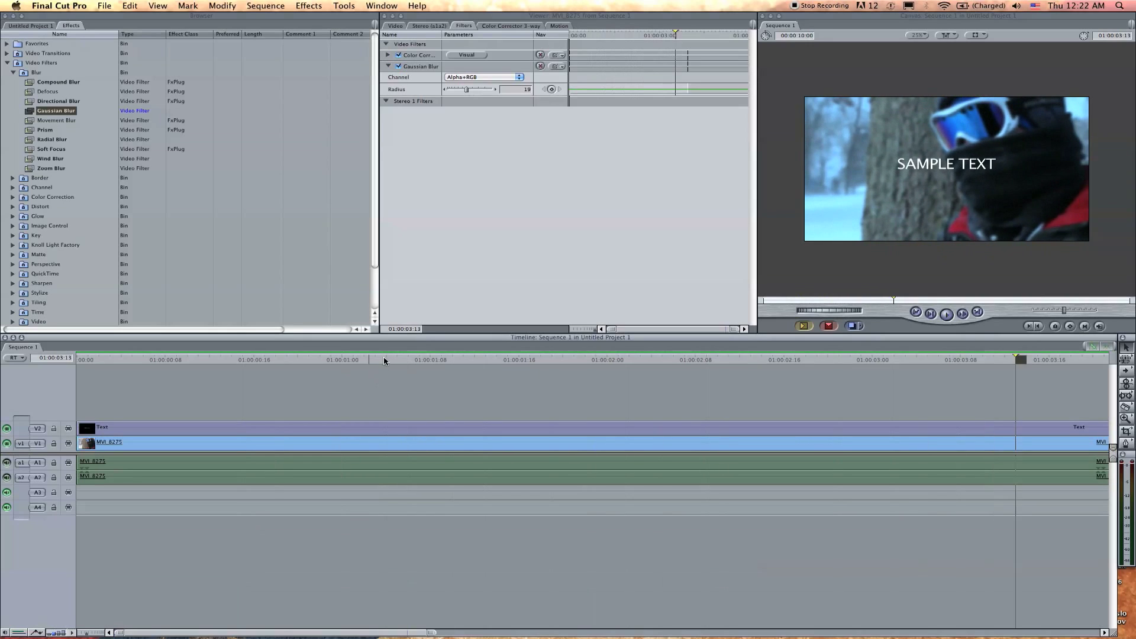
{"action": "left_click_drag", "start_coordinate": [384, 359], "coordinate": [43, 361]}
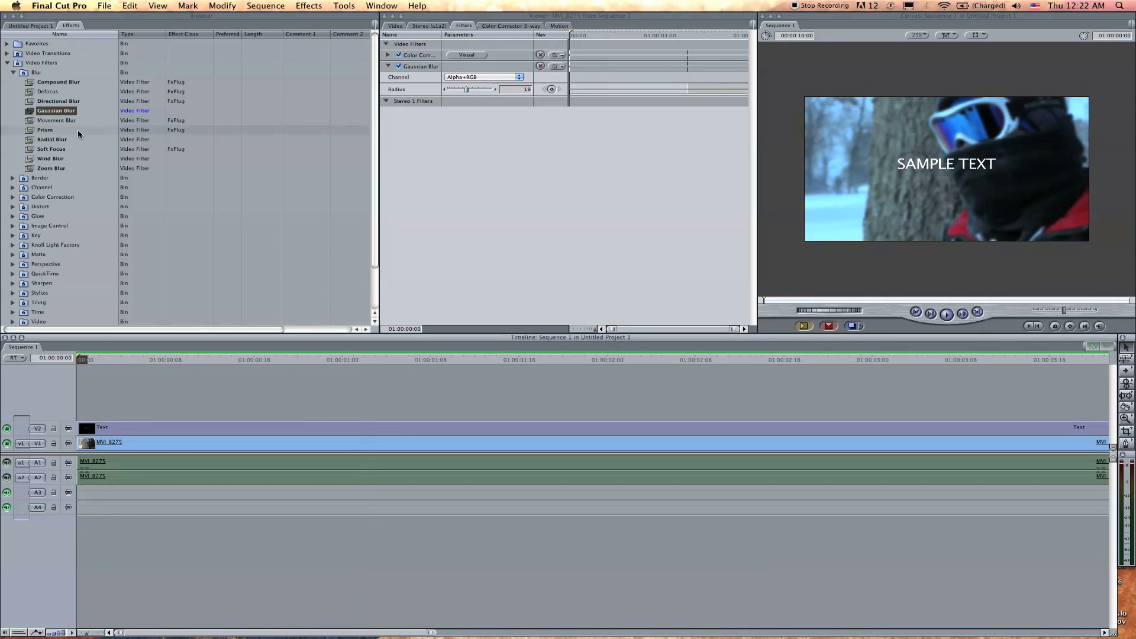
Put a second SAMPLE TEXT title on V3 and fit the sequence in the timeline
{"action": "left_click", "coordinate": [178, 434]}
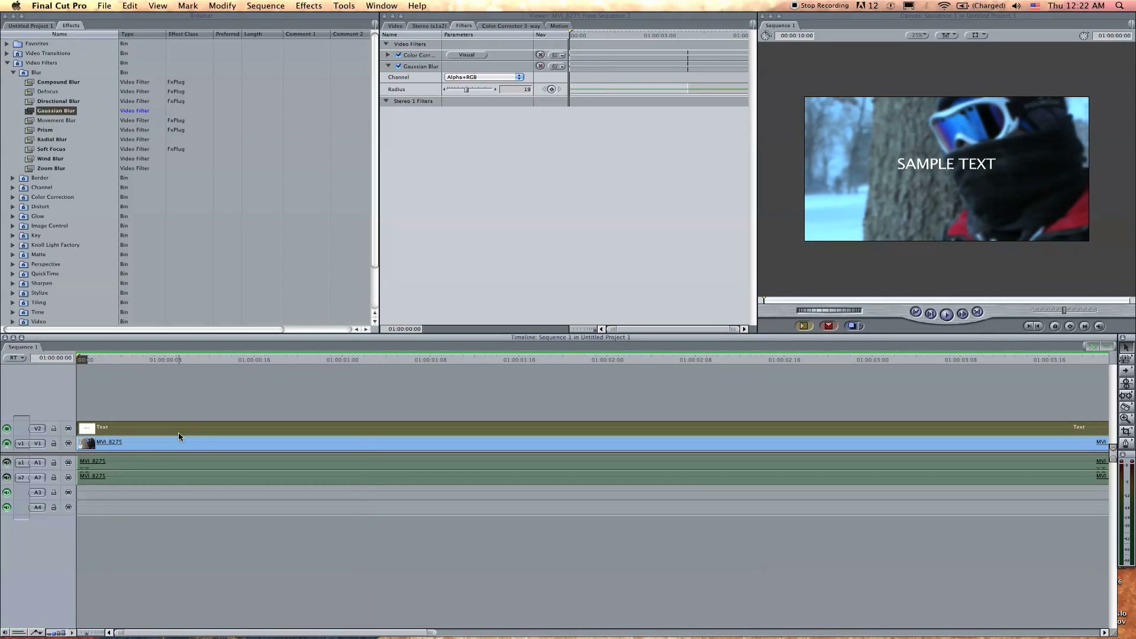
{"action": "key", "text": "alt+Up"}
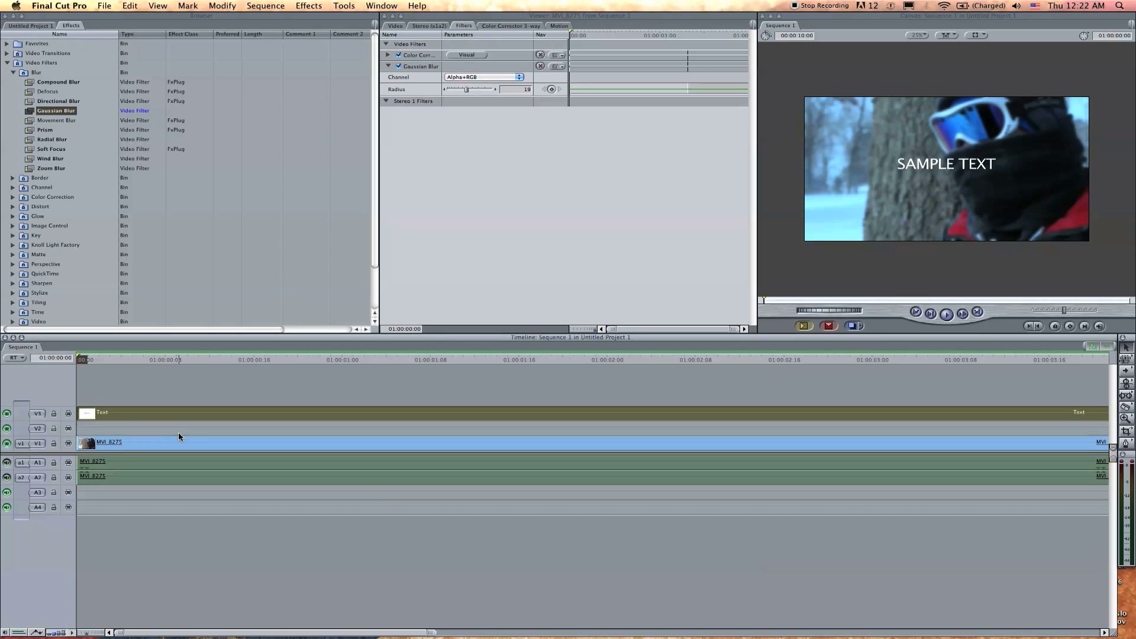
{"action": "key", "text": "End"}
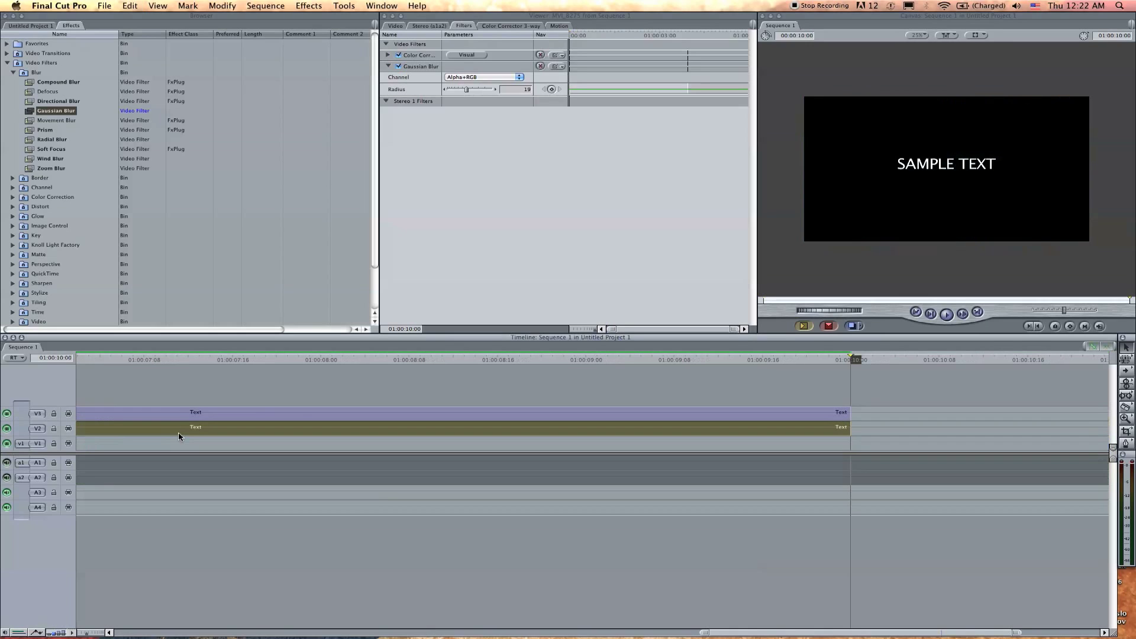
{"action": "left_click", "coordinate": [307, 404]}
{"action": "key", "text": "shift+z"}
Show the V2 title's wireframe in the Canvas and play the sequence from the start
{"action": "left_click_drag", "start_coordinate": [330, 361], "coordinate": [210, 361]}
{"action": "left_click", "coordinate": [292, 433]}
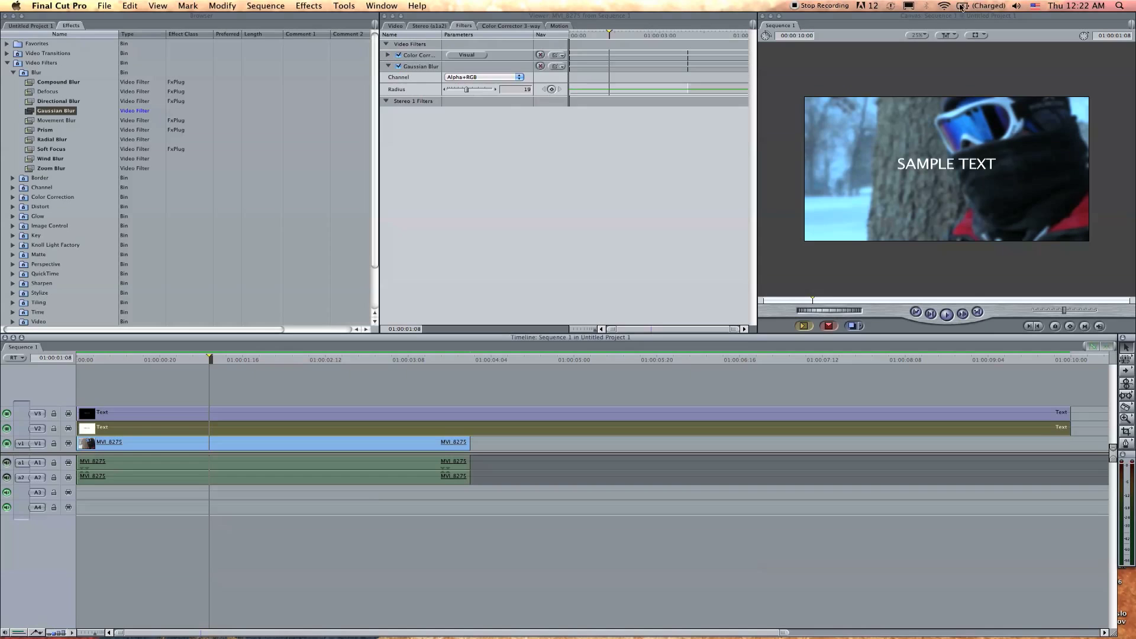
{"action": "left_click", "coordinate": [971, 39]}
{"action": "left_click", "coordinate": [1001, 52]}
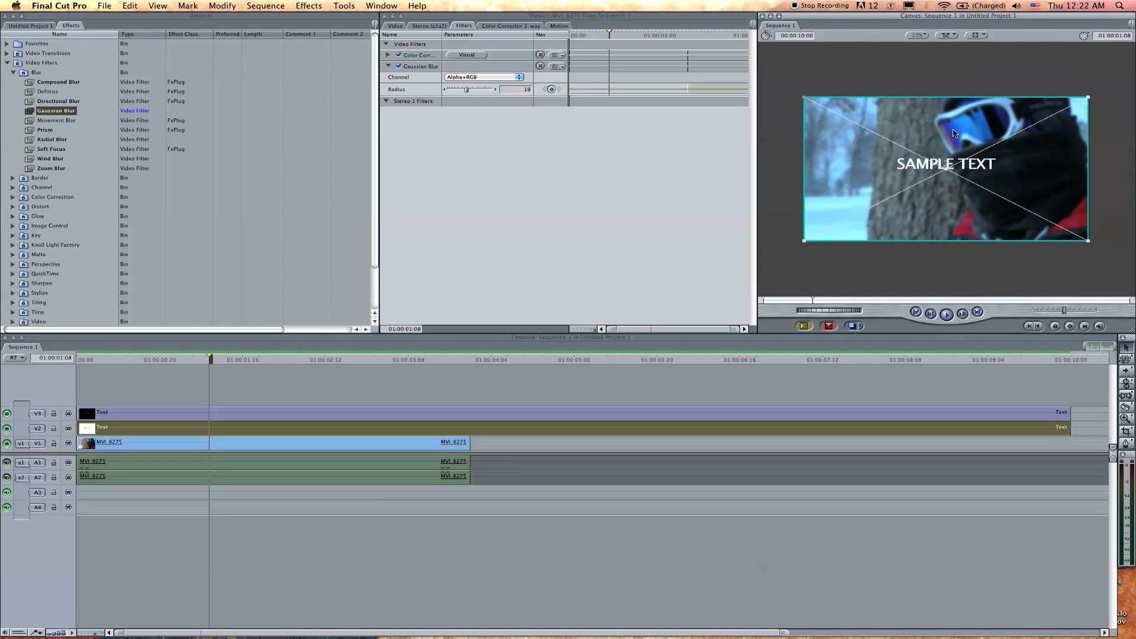
{"action": "left_click", "coordinate": [594, 387]}
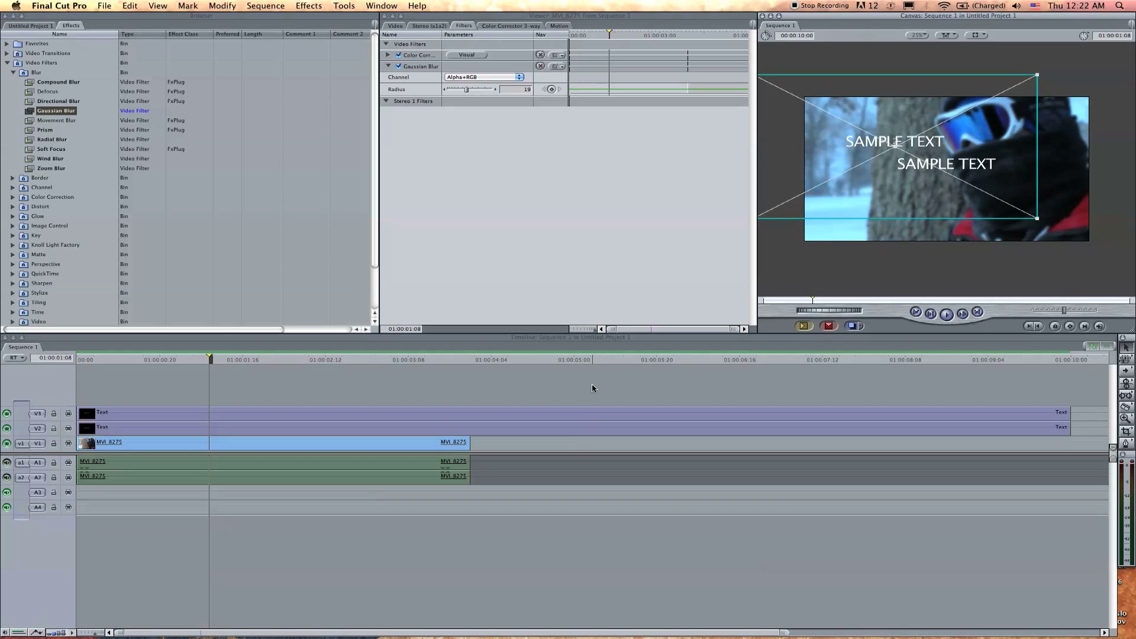
{"action": "key", "text": "space"}
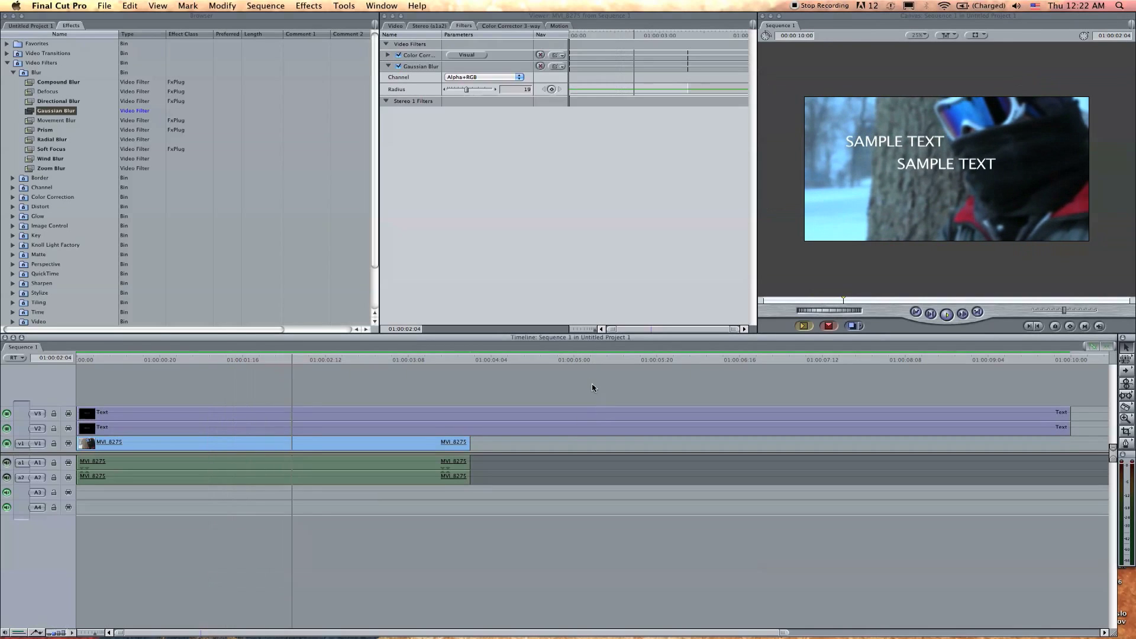
{"action": "key", "text": "Home"}
{"action": "key", "text": "space"}
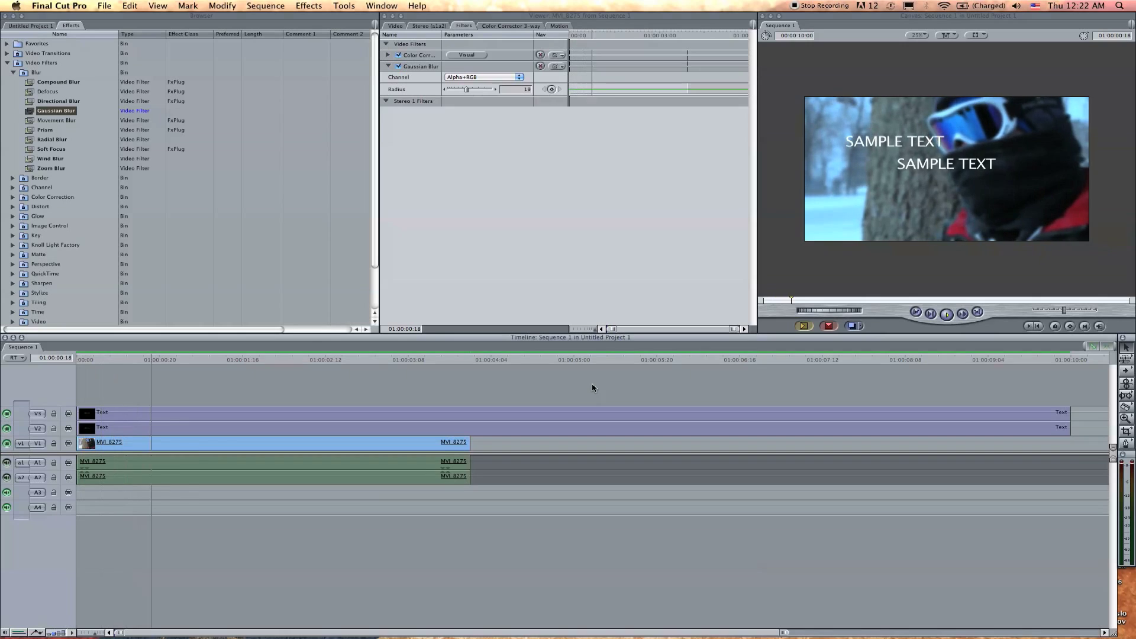
{"action": "key", "text": "space"}
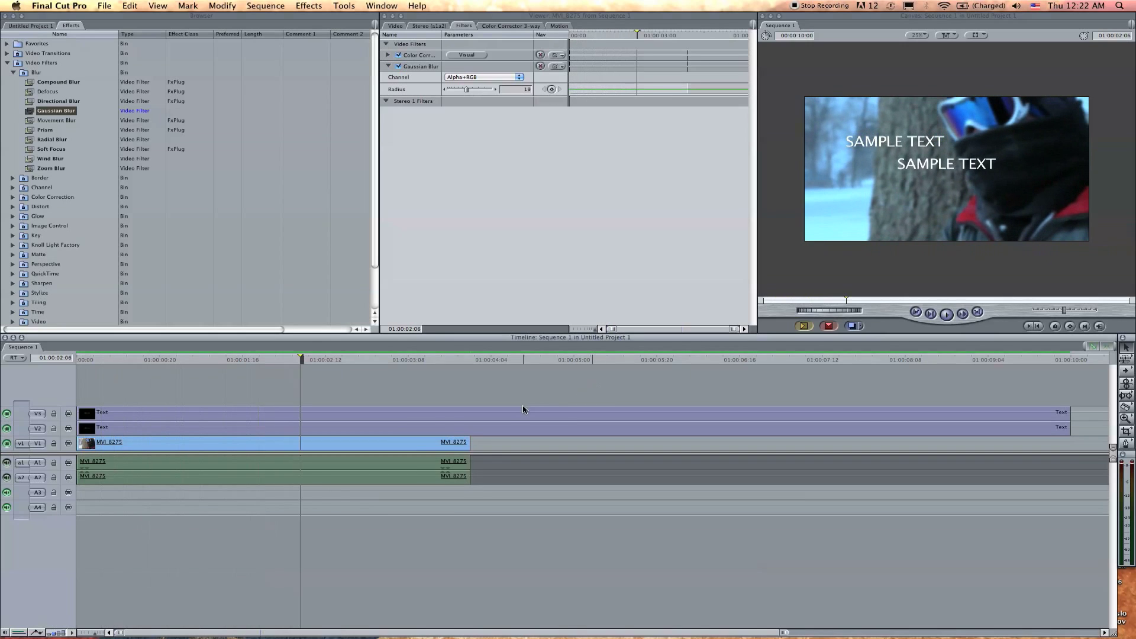
Delete the Text clip portions past the video's end and refit the timeline
{"action": "left_click_drag", "start_coordinate": [499, 398], "coordinate": [507, 446]}
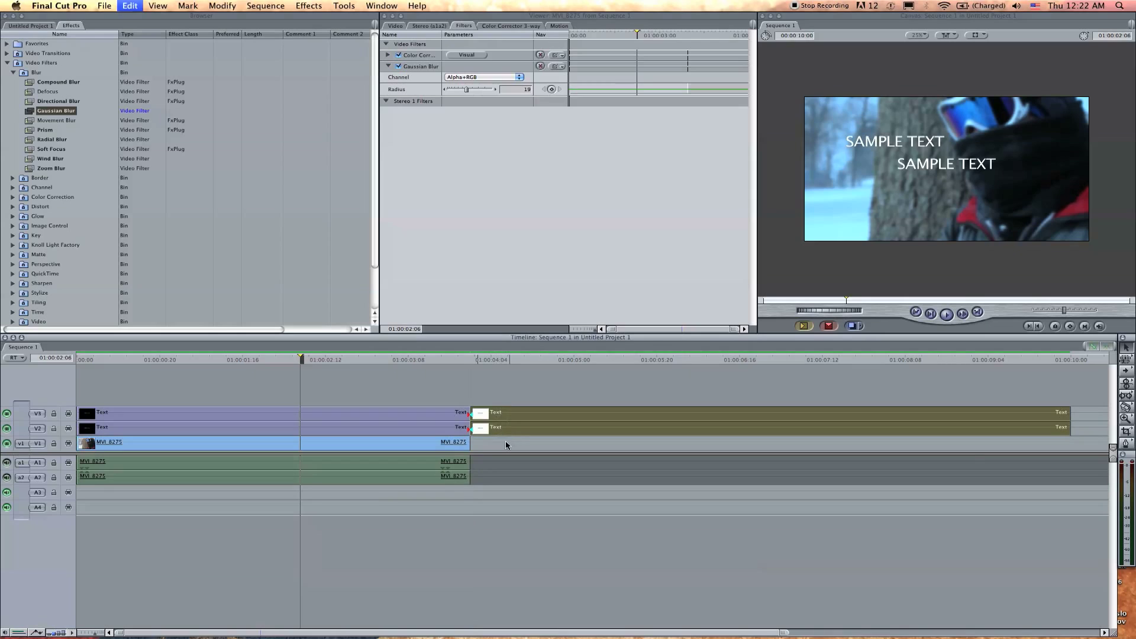
{"action": "key", "text": "Delete"}
{"action": "key", "text": "shift+z"}
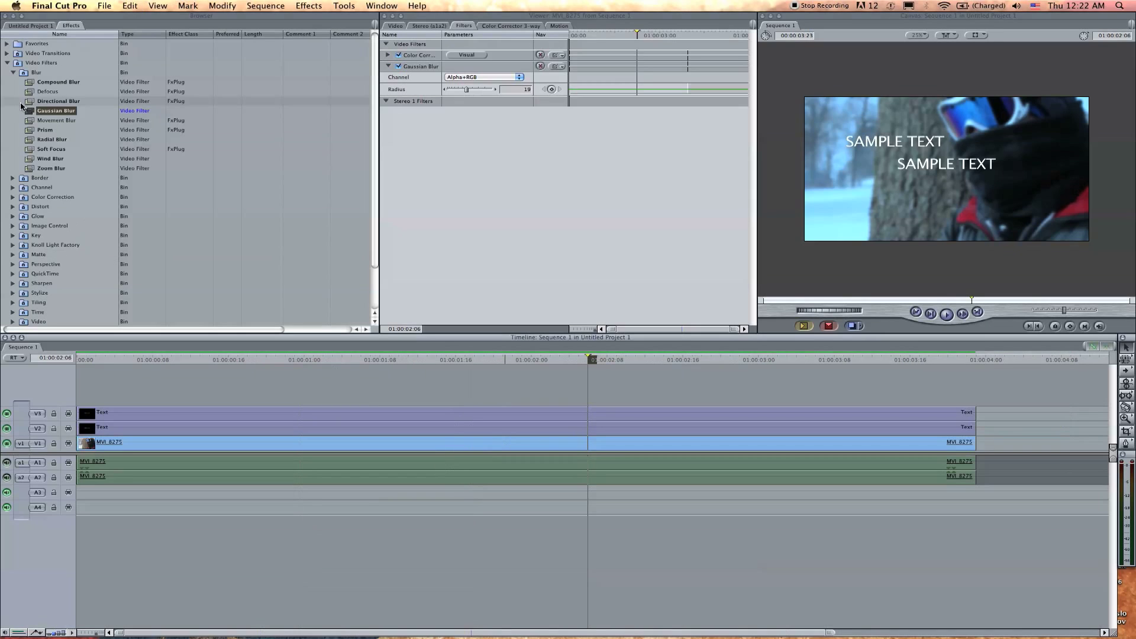
{"action": "left_click", "coordinate": [13, 72]}
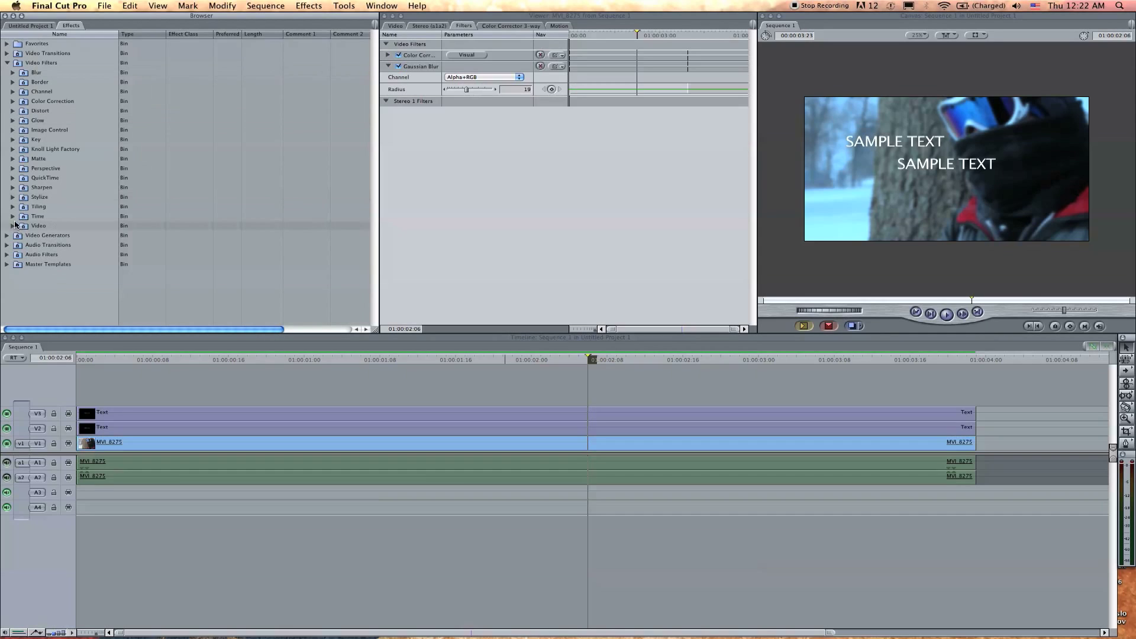
Apply Unsharp Mask to MVI_8275, lower its radius to 10, and preview the sharpening
{"action": "left_click", "coordinate": [13, 188]}
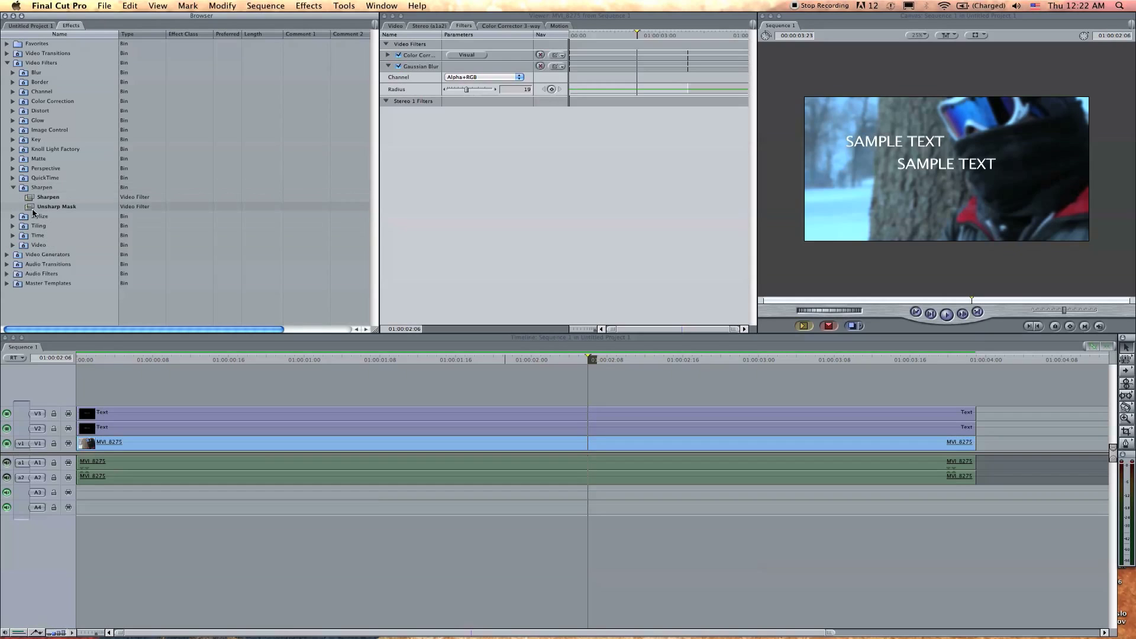
{"action": "left_click_drag", "start_coordinate": [56, 207], "coordinate": [213, 444]}
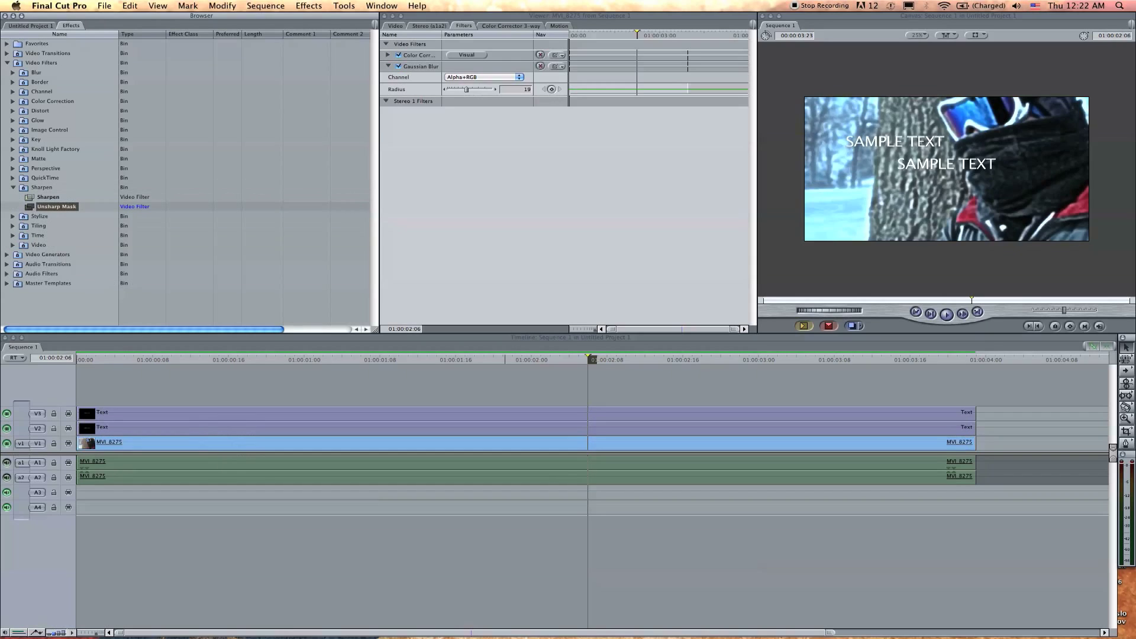
{"action": "left_click", "coordinate": [285, 359]}
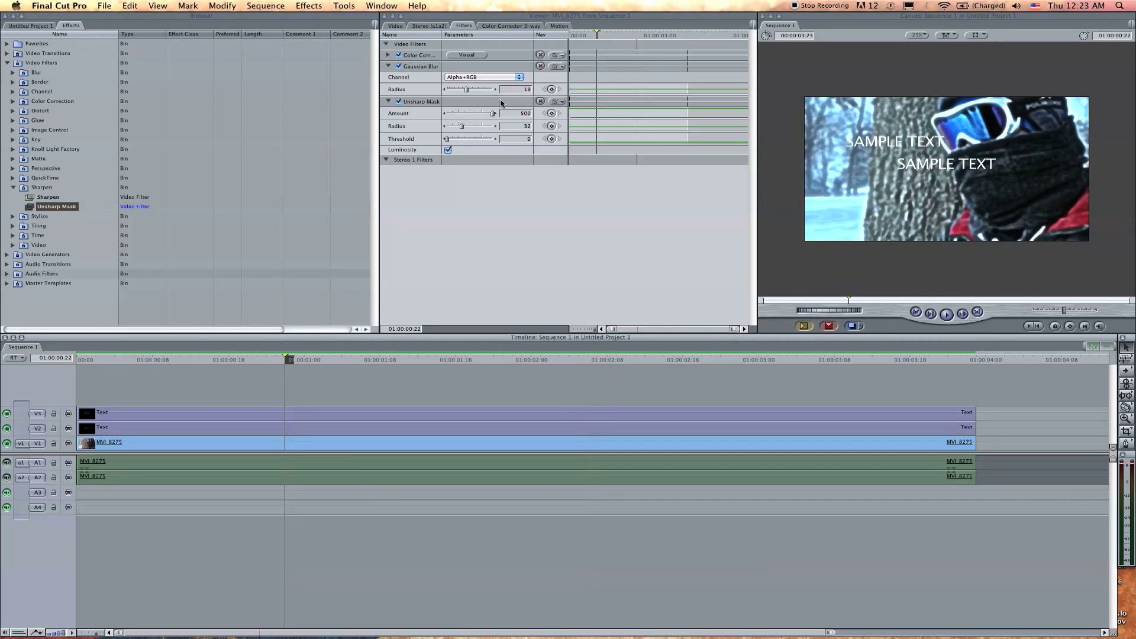
{"action": "mouse_move", "coordinate": [468, 128]}
{"action": "left_mouse_down"}
{"action": "mouse_move", "coordinate": [483, 128]}
{"action": "mouse_move", "coordinate": [451, 126]}
{"action": "left_mouse_up"}
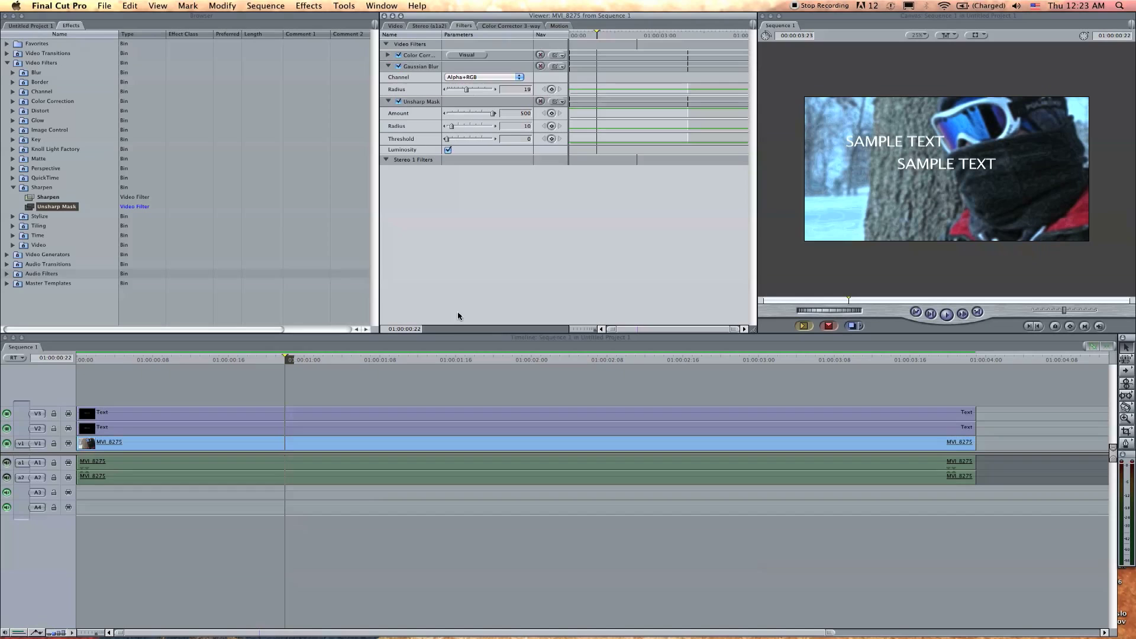
{"action": "left_click", "coordinate": [424, 359]}
{"action": "key", "text": "space"}
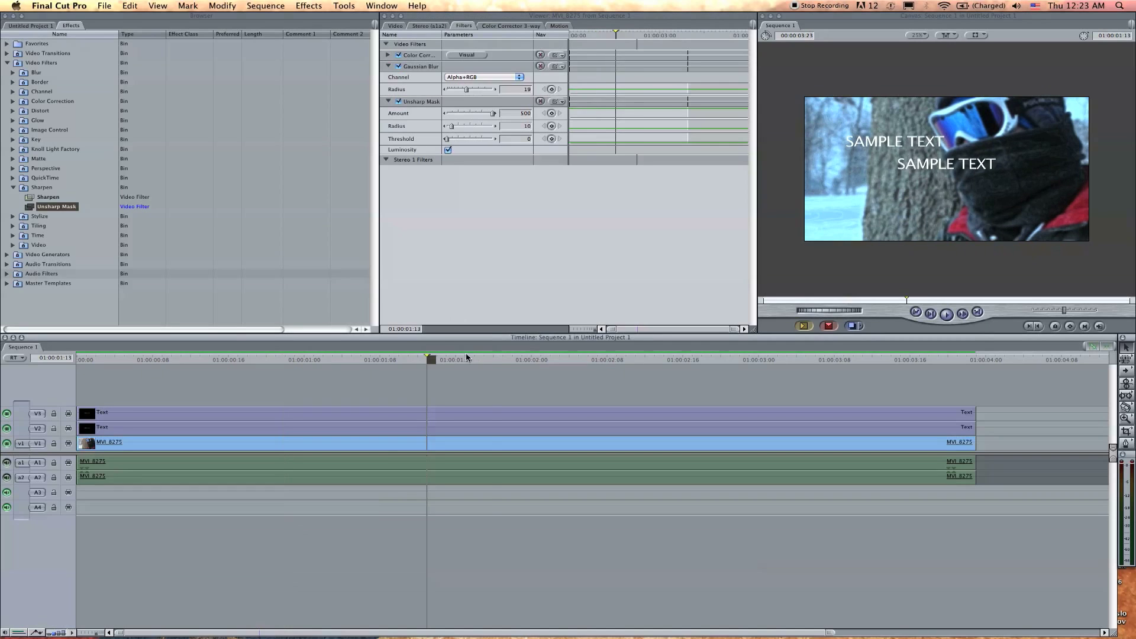
Drop the Glow > Light Rays filter onto the lower Text clip
{"action": "left_click", "coordinate": [13, 188]}
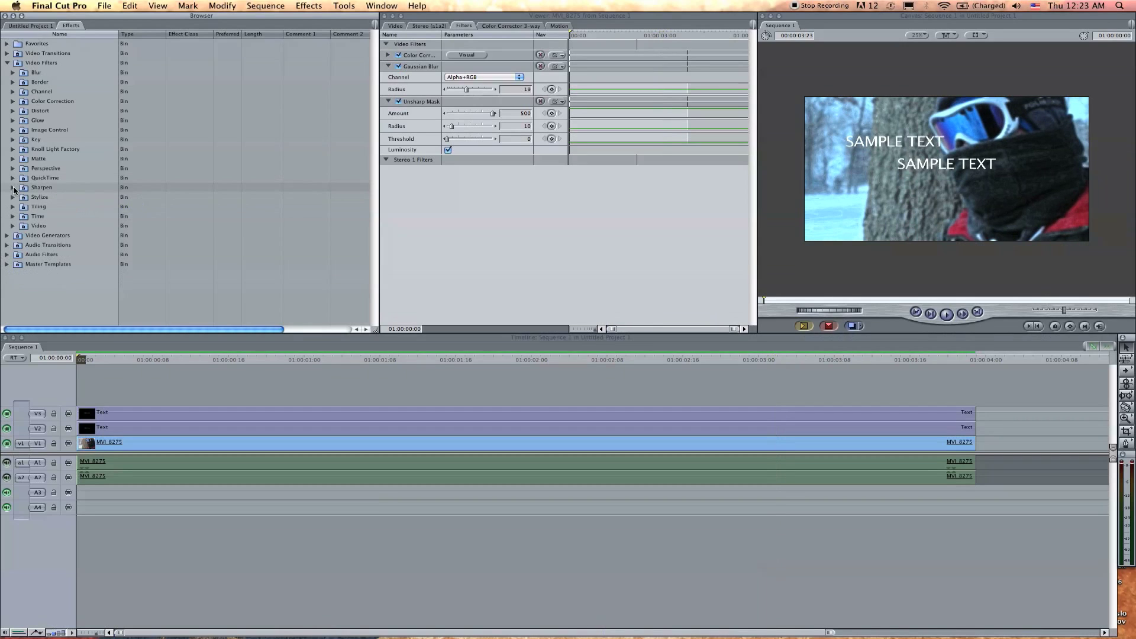
{"action": "left_click", "coordinate": [12, 120]}
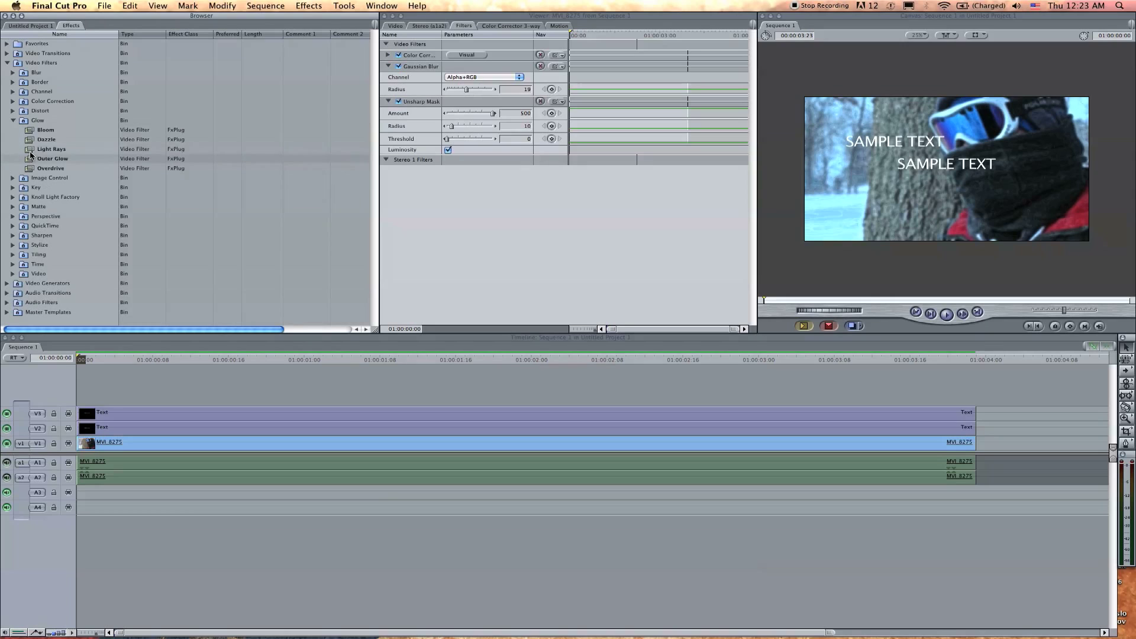
{"action": "left_click_drag", "start_coordinate": [31, 154], "coordinate": [126, 415]}
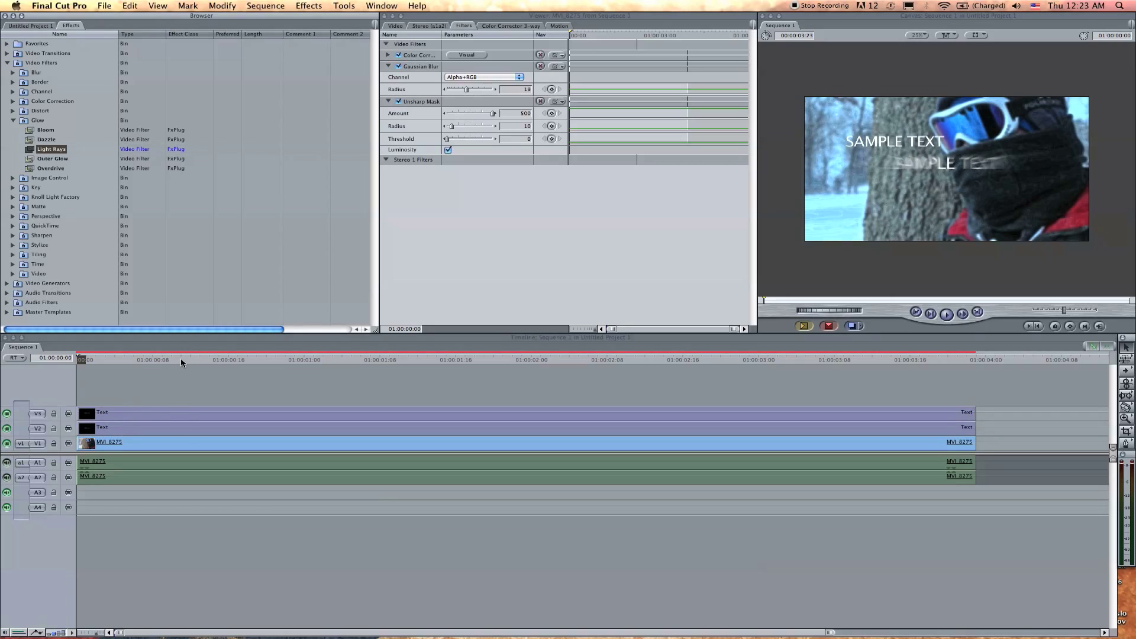
Preview the Light Rays glow on the lower title from 01:00:00:17 and near the start
{"action": "left_click", "coordinate": [182, 363]}
{"action": "left_click", "coordinate": [239, 363]}
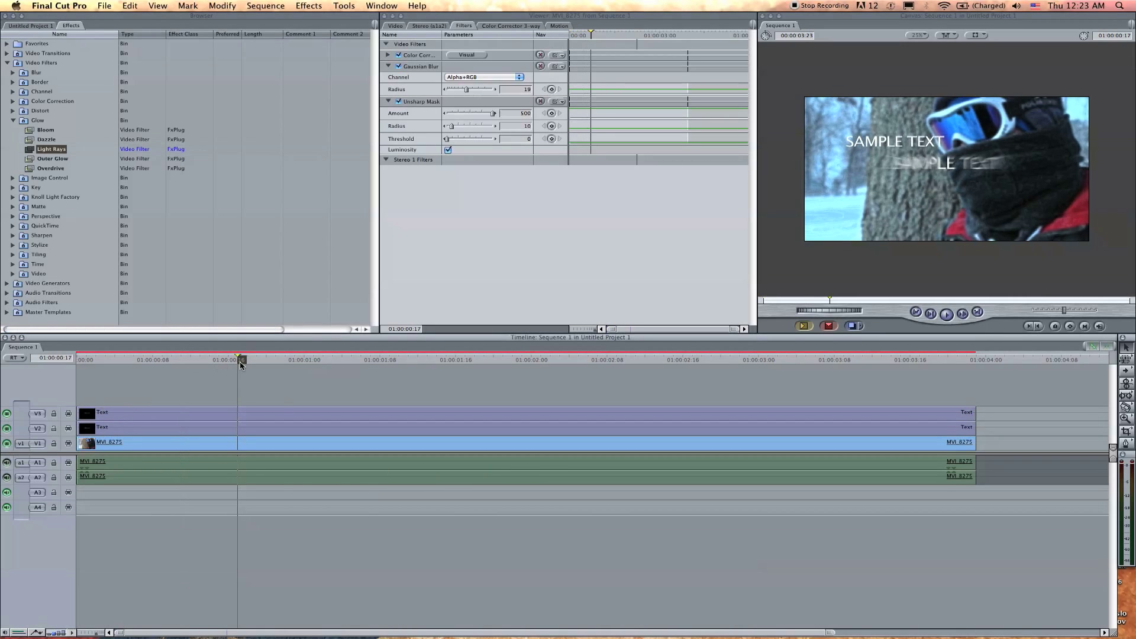
{"action": "key", "text": "space"}
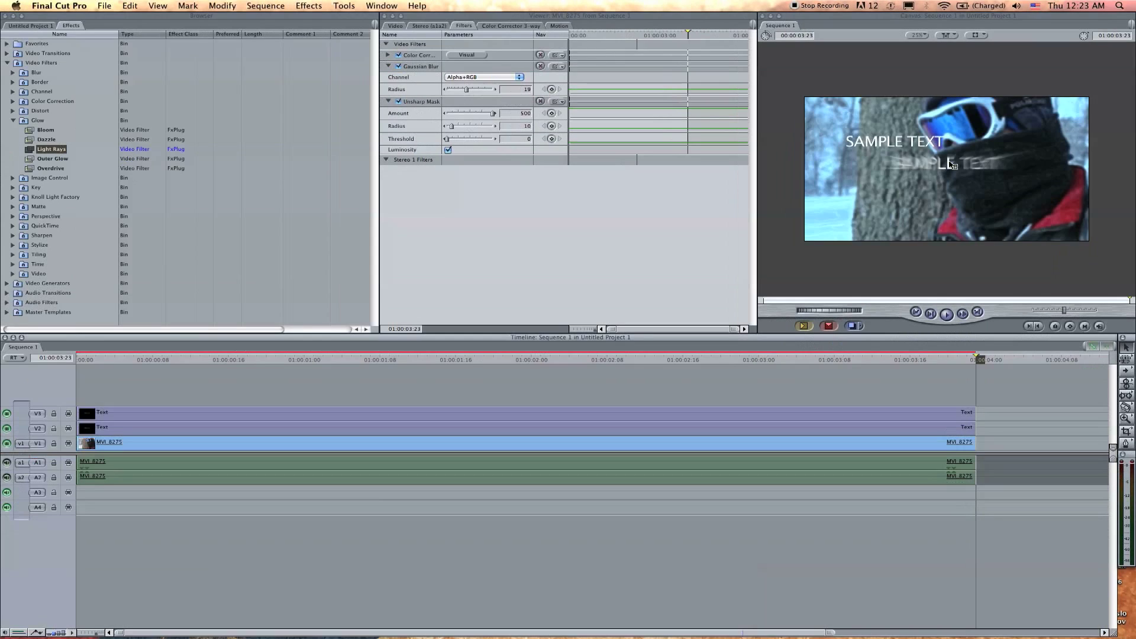
{"action": "left_click_drag", "start_coordinate": [514, 389], "coordinate": [106, 361]}
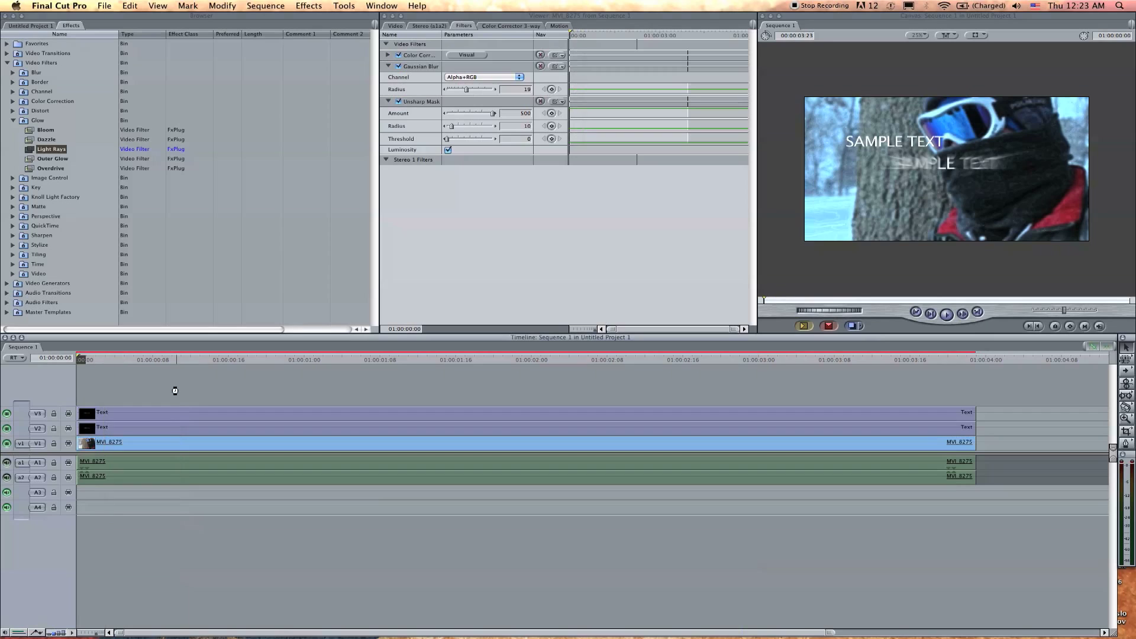
{"action": "key", "text": "space"}
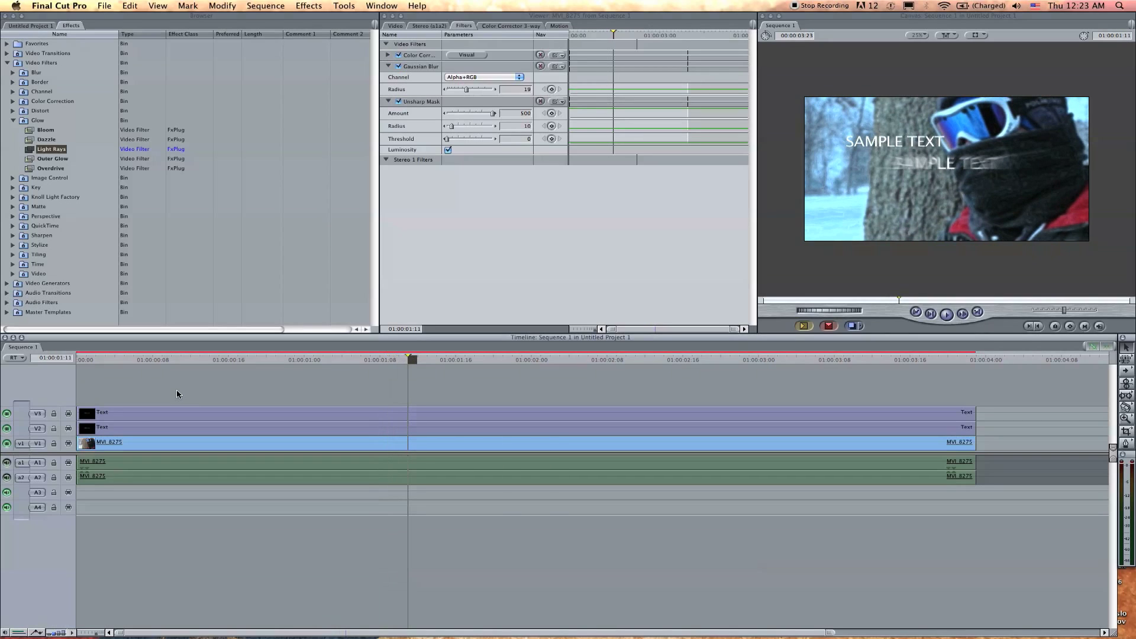
Replay from the start, then razor-cut all tracks at about 01:00:01:12
{"action": "key", "text": "Home"}
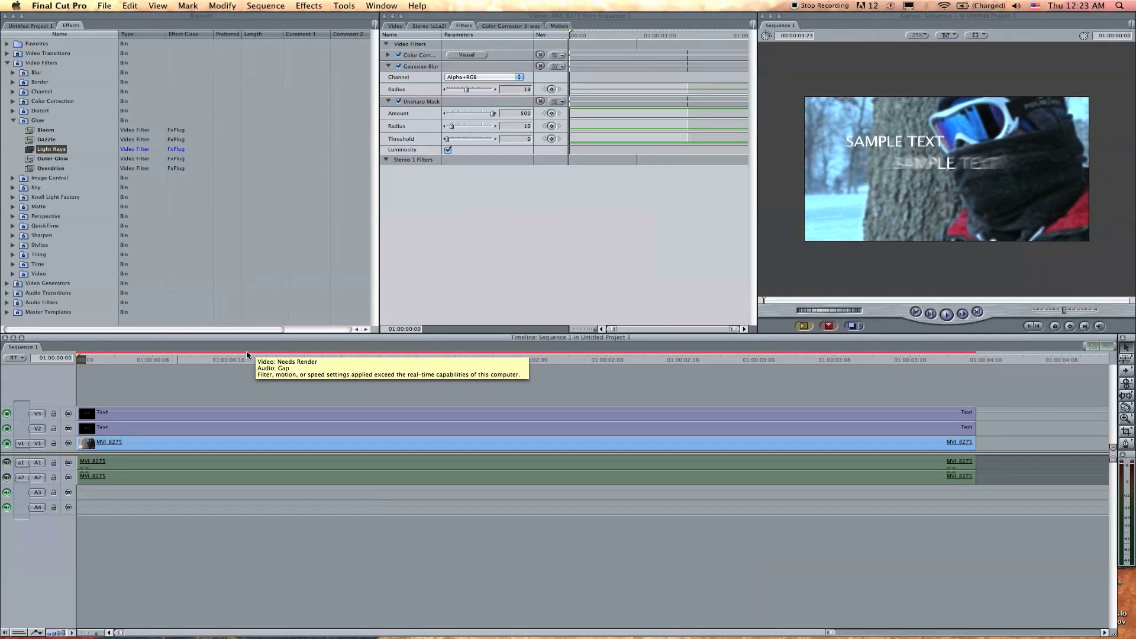
{"action": "key", "text": "space"}
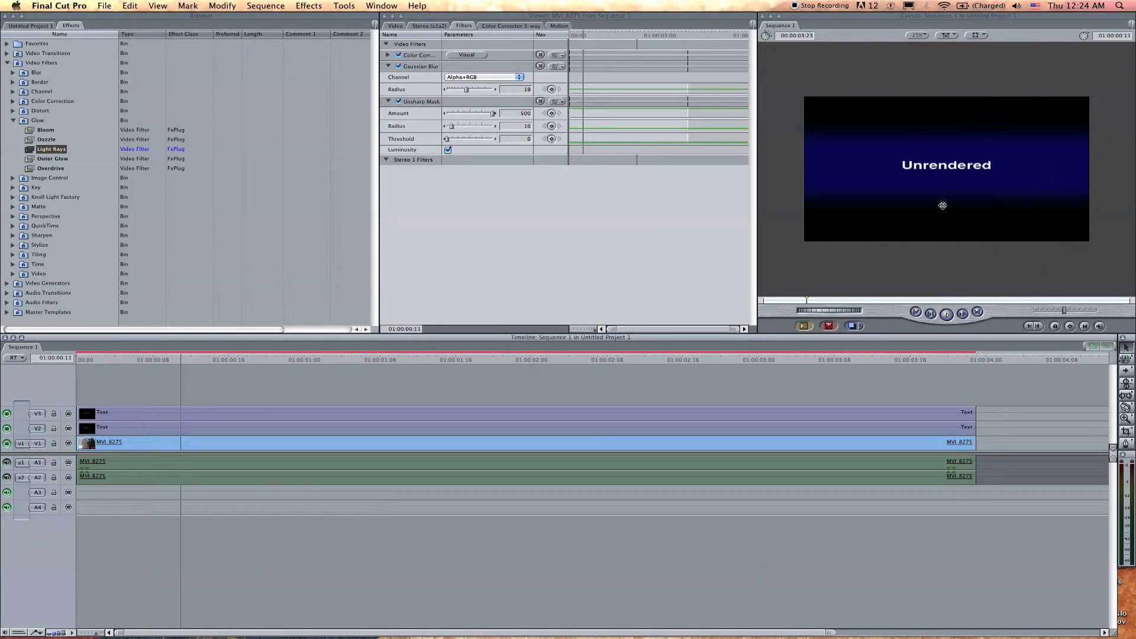
{"action": "left_click_drag", "start_coordinate": [152, 356], "coordinate": [78, 359]}
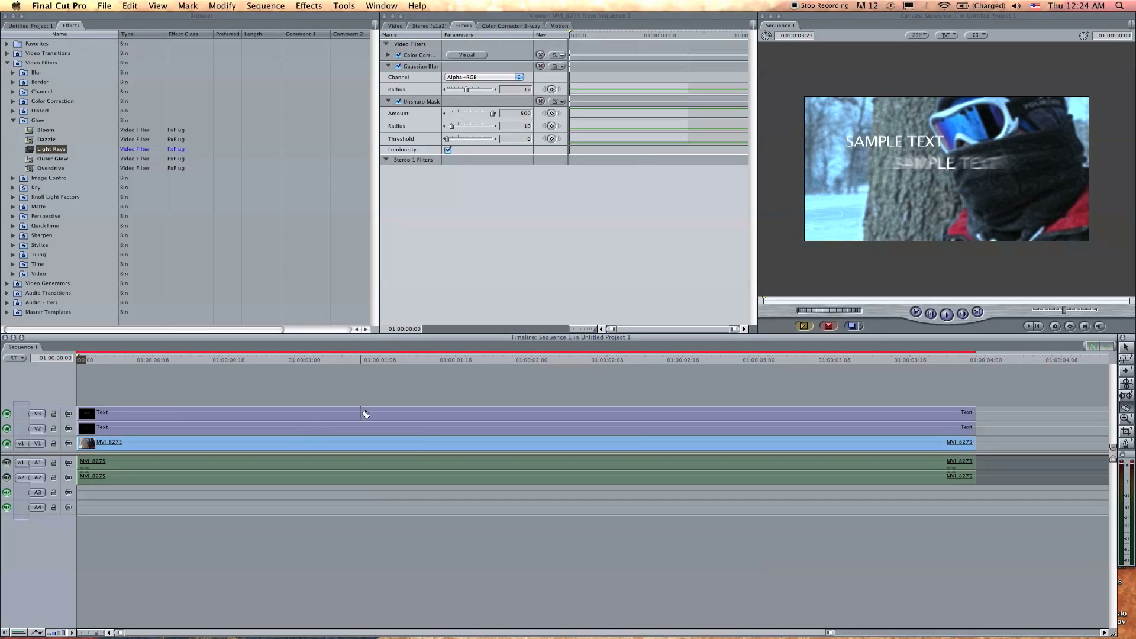
{"action": "key", "text": "b"}
{"action": "left_click", "coordinate": [417, 414], "text": "shift"}
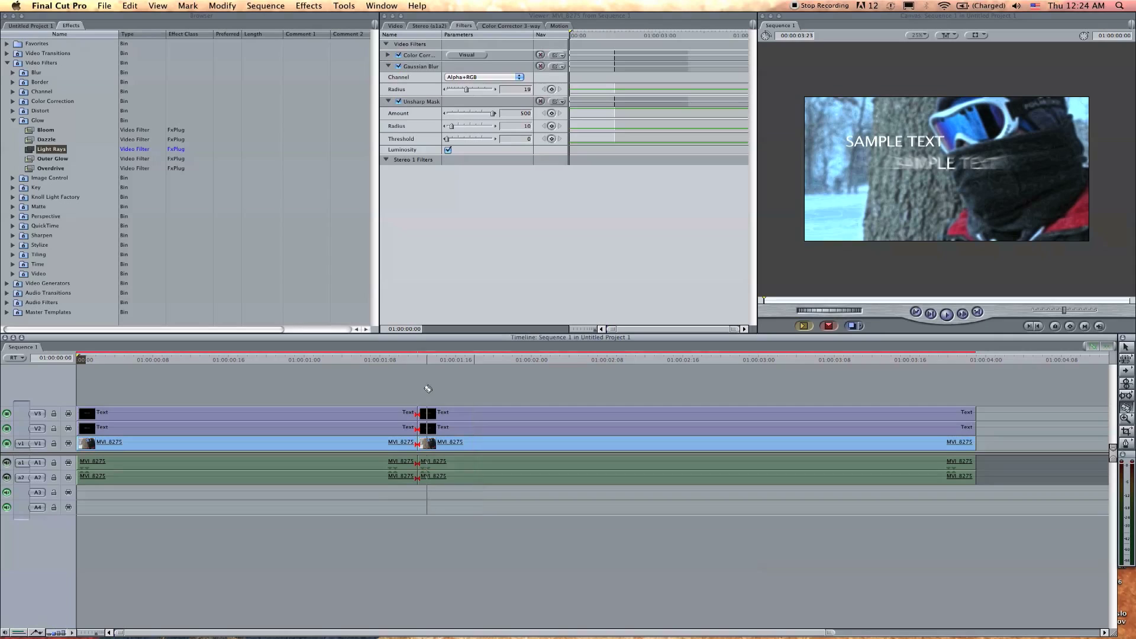
Return to the Selection tool, select the first section of the top V3 Text clip, and open the Sequence menu
{"action": "key", "text": "a"}
{"action": "left_click", "coordinate": [368, 414]}
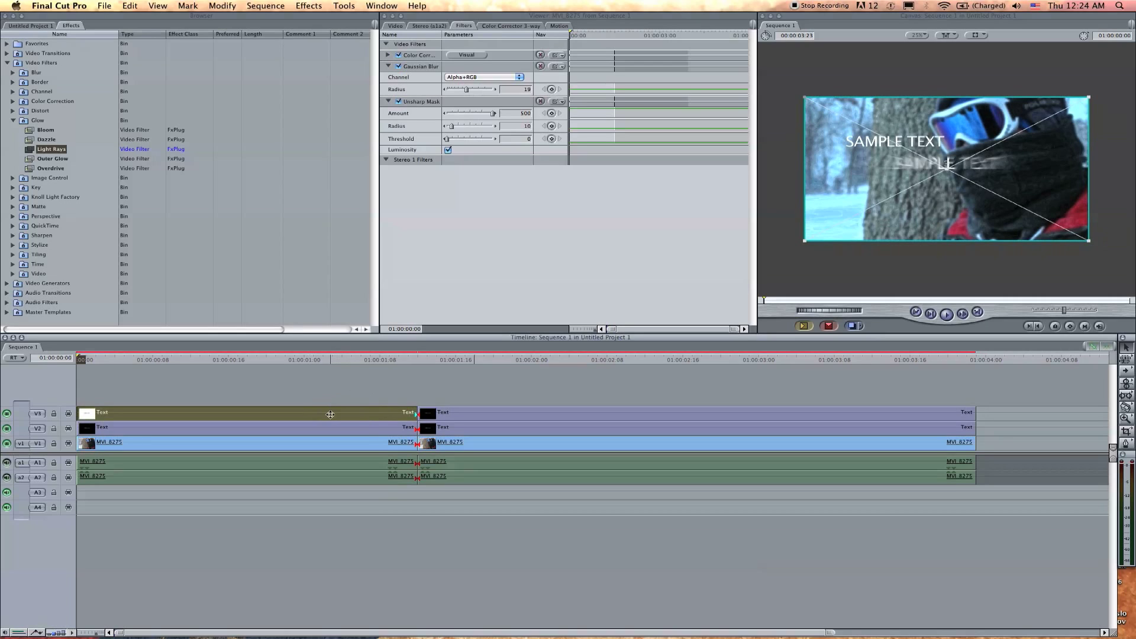
{"action": "left_click", "coordinate": [333, 432]}
{"action": "left_click", "coordinate": [336, 442]}
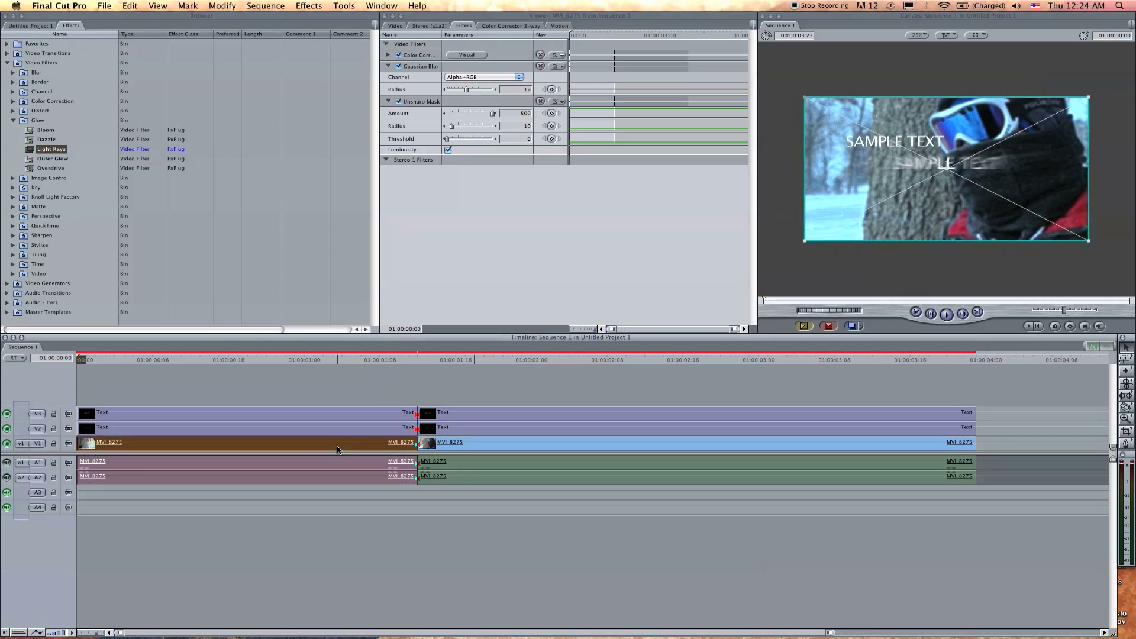
{"action": "left_click", "coordinate": [343, 417]}
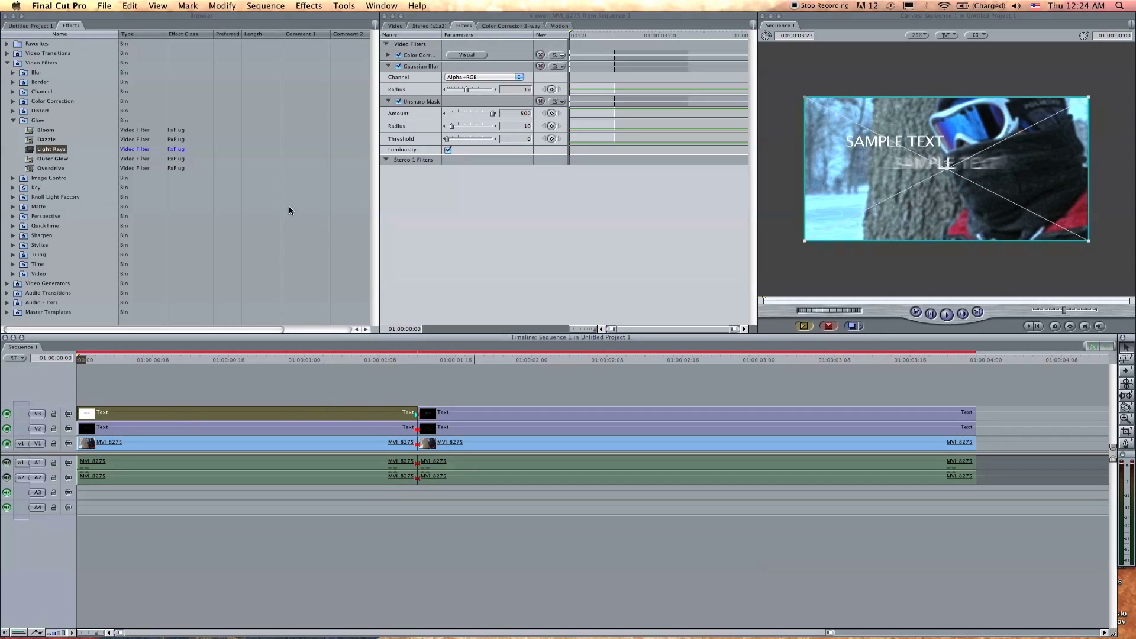
{"action": "left_click", "coordinate": [264, 6]}
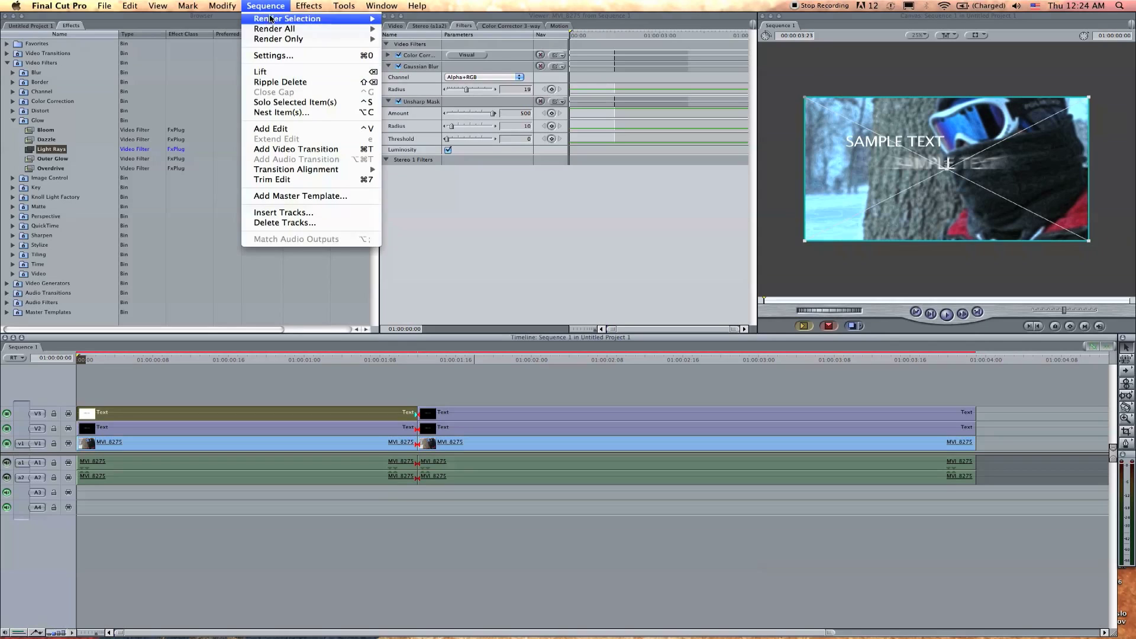
Render only the Needs Render sections, accepting the unsaved project's folder for render files
{"action": "mouse_move", "coordinate": [284, 39]}
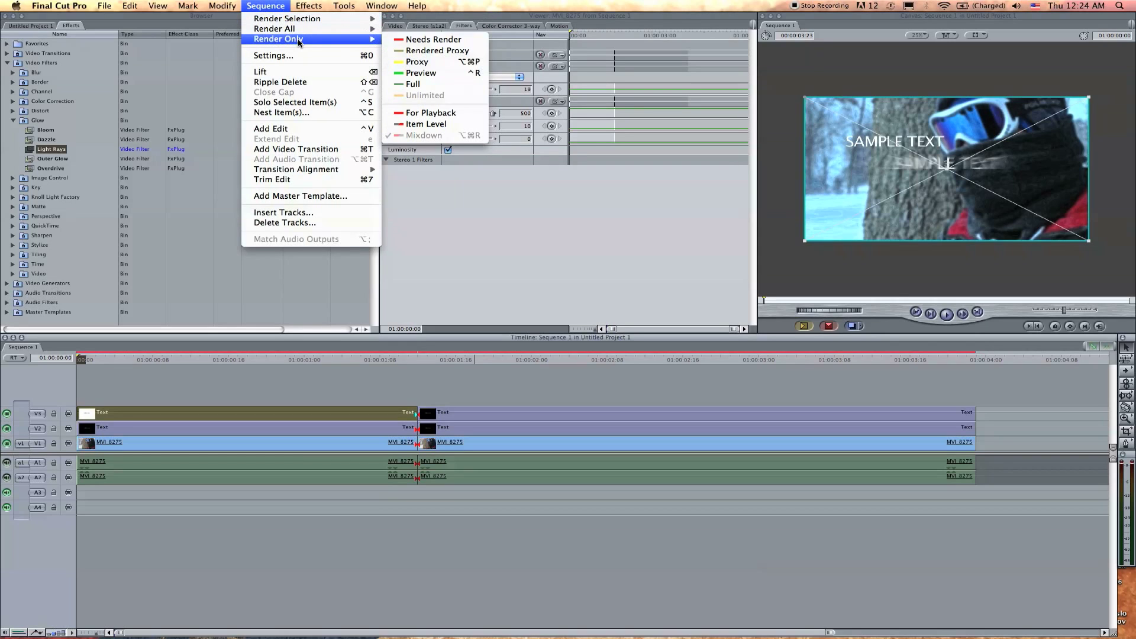
{"action": "left_click", "coordinate": [430, 40]}
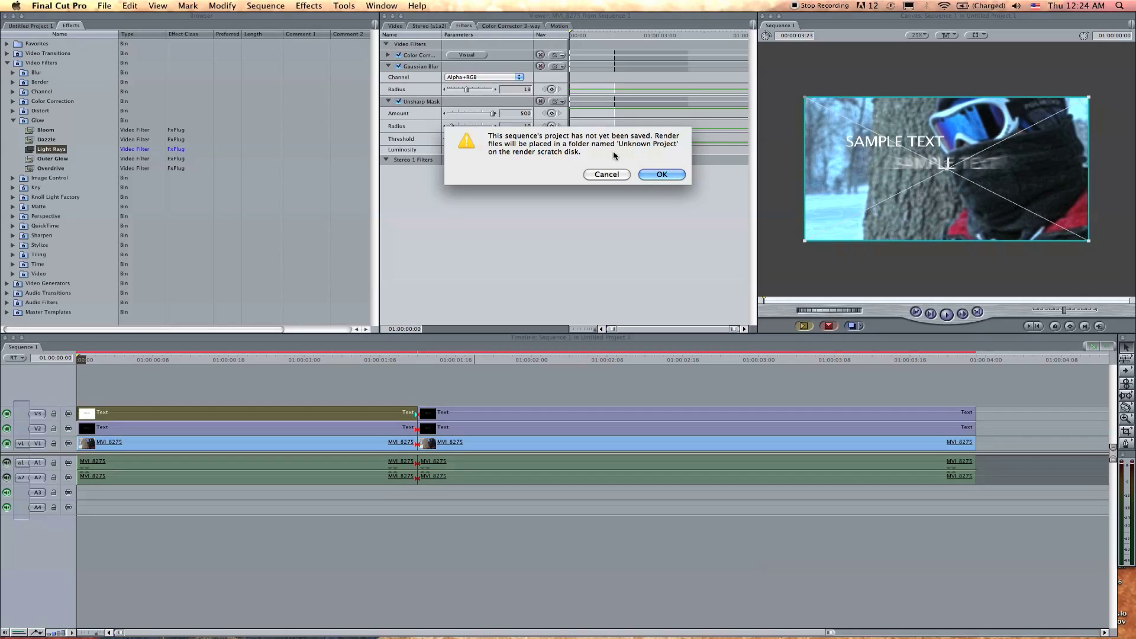
{"action": "left_click", "coordinate": [661, 175]}
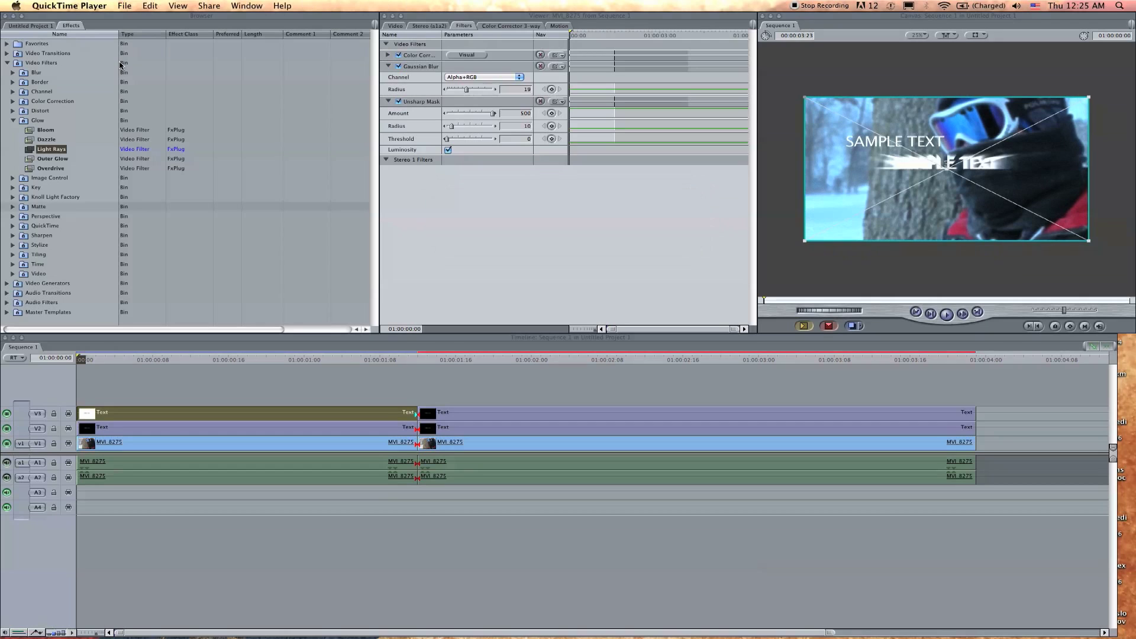
{"action": "left_click", "coordinate": [212, 390]}
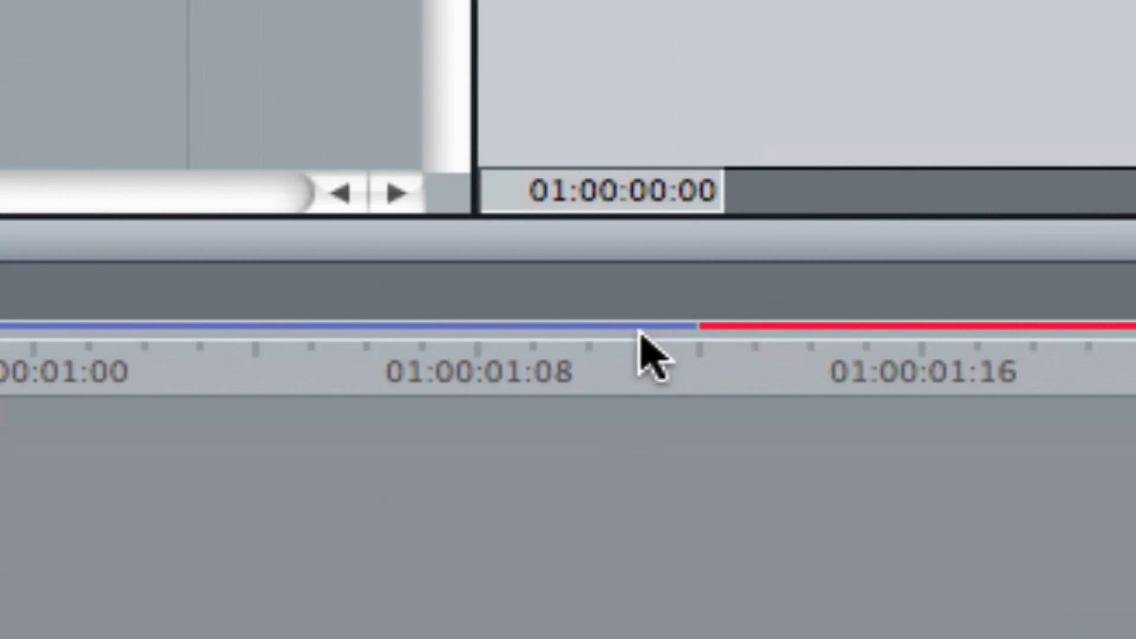
{"action": "mouse_move", "coordinate": [655, 342]}
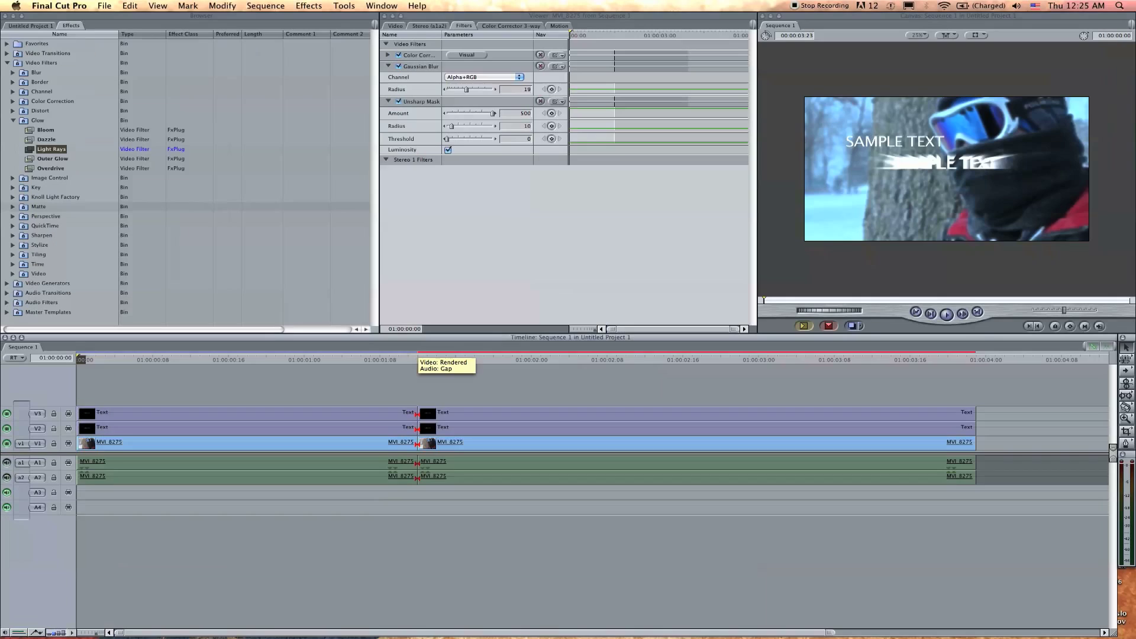
{"action": "left_click", "coordinate": [400, 361]}
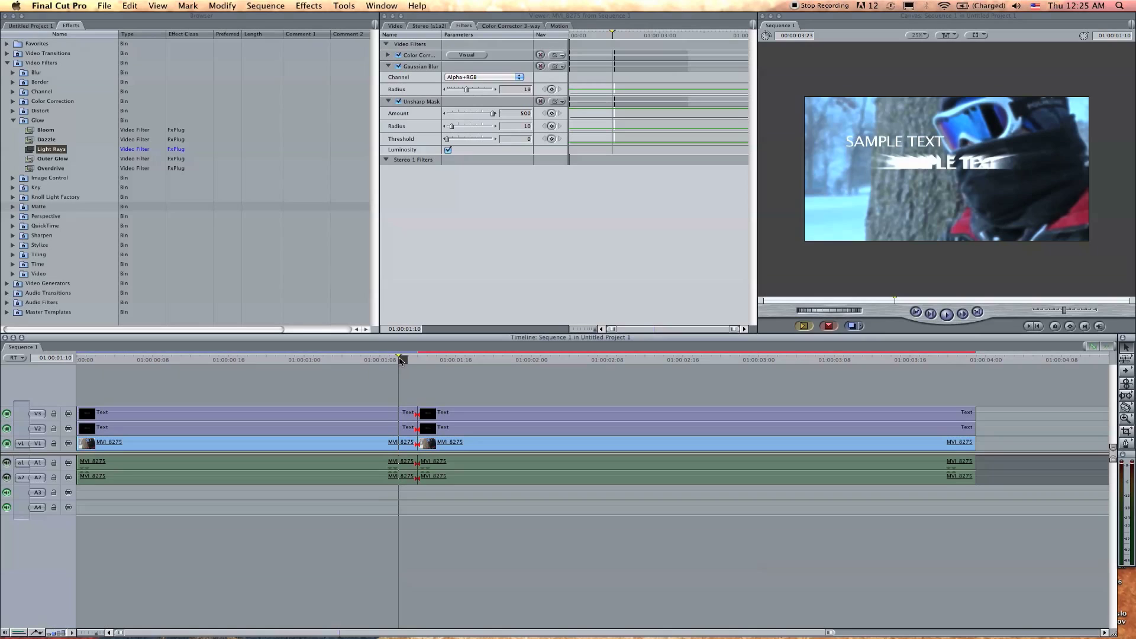
{"action": "left_click_drag", "start_coordinate": [400, 361], "coordinate": [96, 379]}
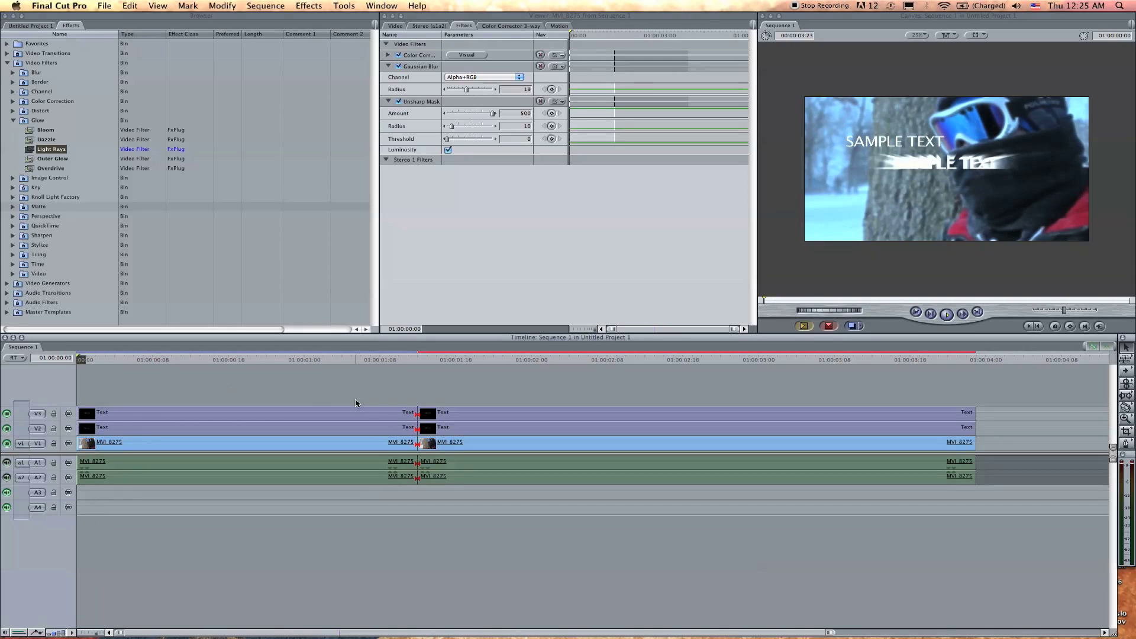
{"action": "key", "text": "space"}
{"action": "key", "text": "space"}
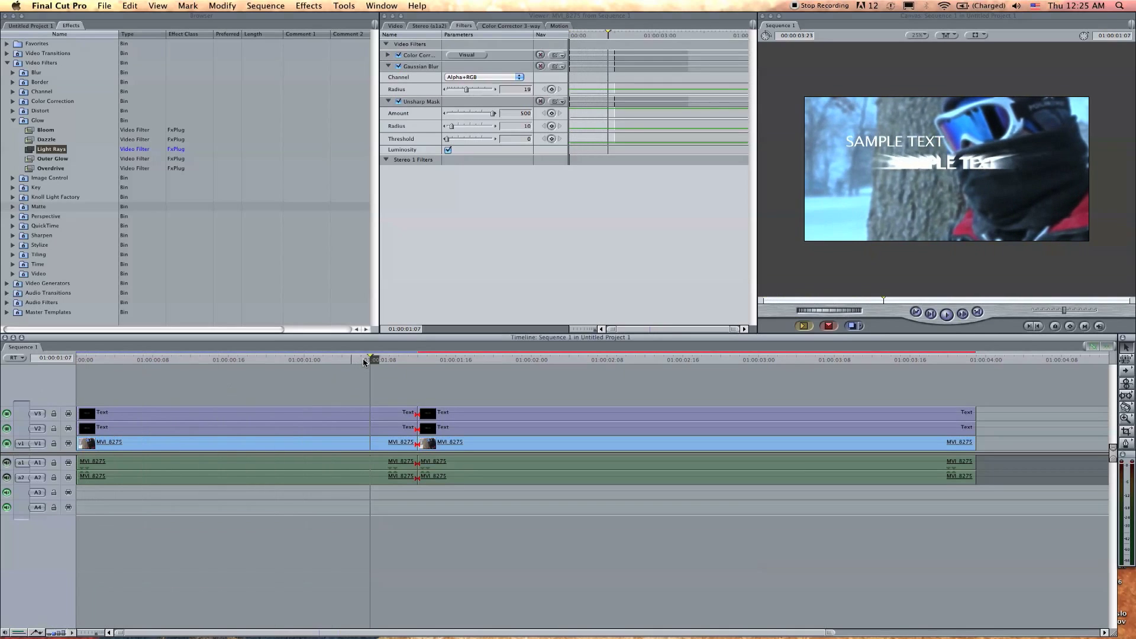
{"action": "left_click", "coordinate": [242, 363]}
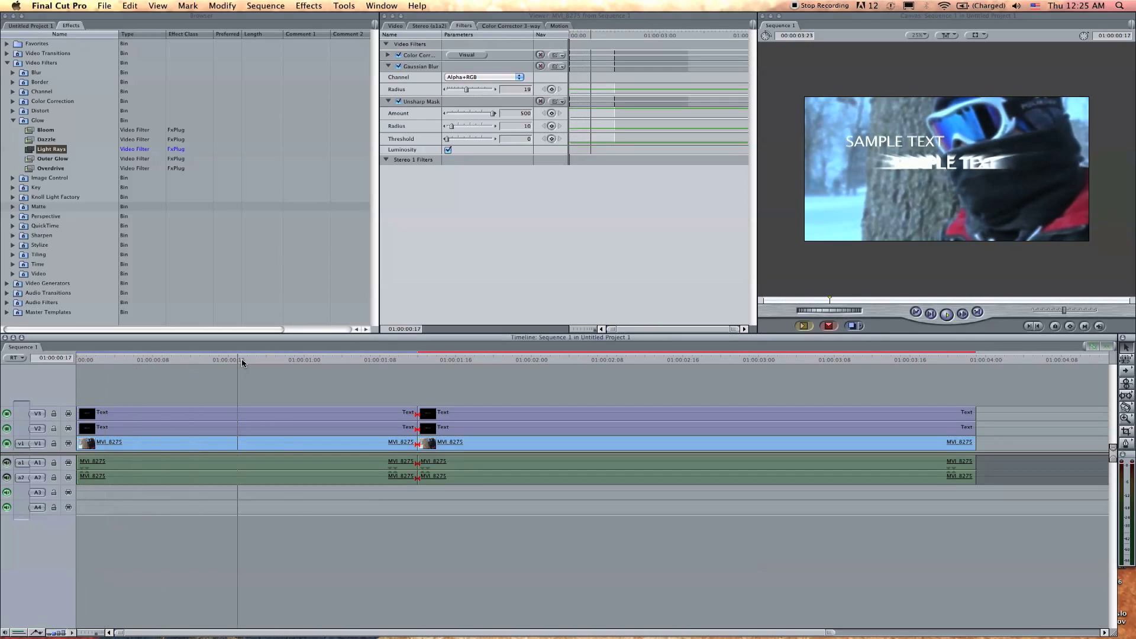
{"action": "key", "text": "space"}
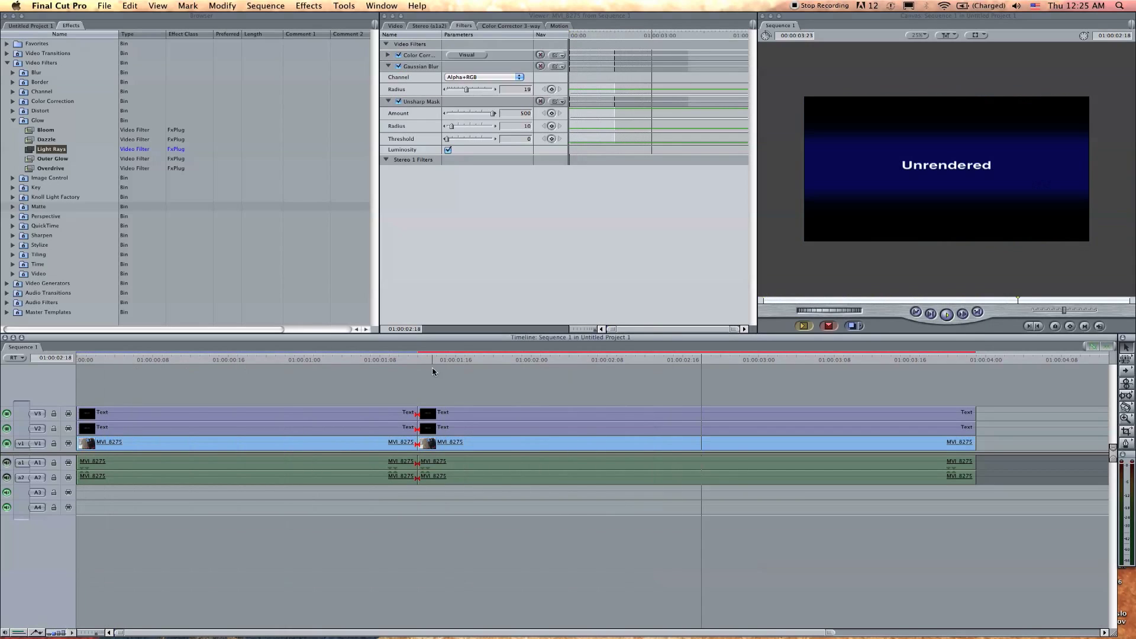
{"action": "key", "text": "space"}
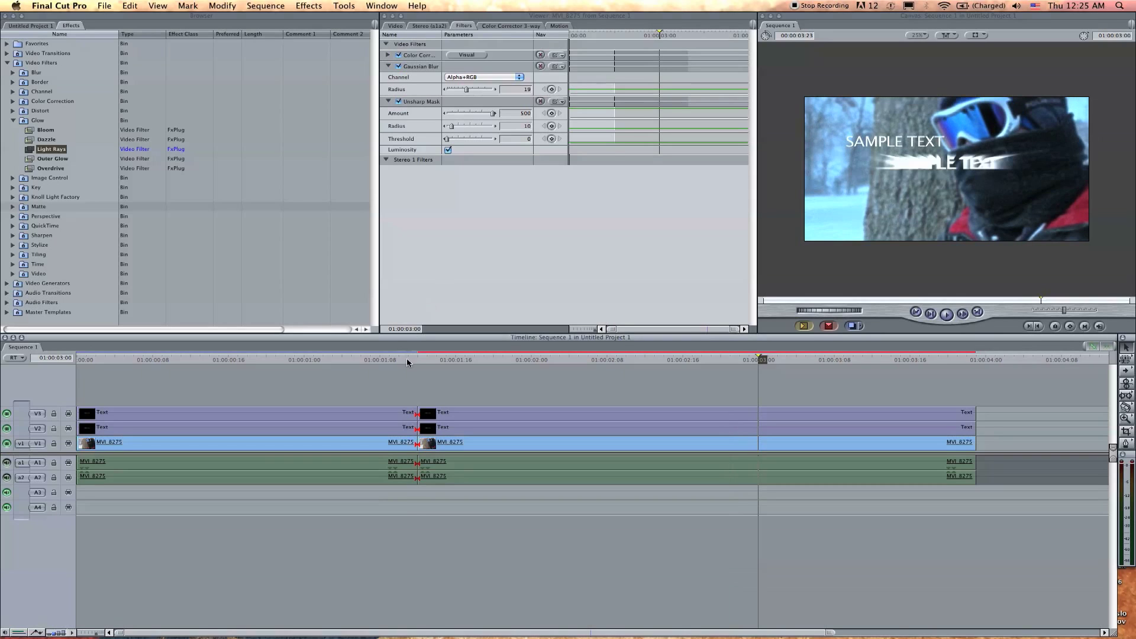
{"action": "left_click", "coordinate": [408, 363]}
{"action": "key", "text": "Home"}
Undo the earlier blade cut and re-cut every track at 01:00:01:16
{"action": "left_click", "coordinate": [256, 413]}
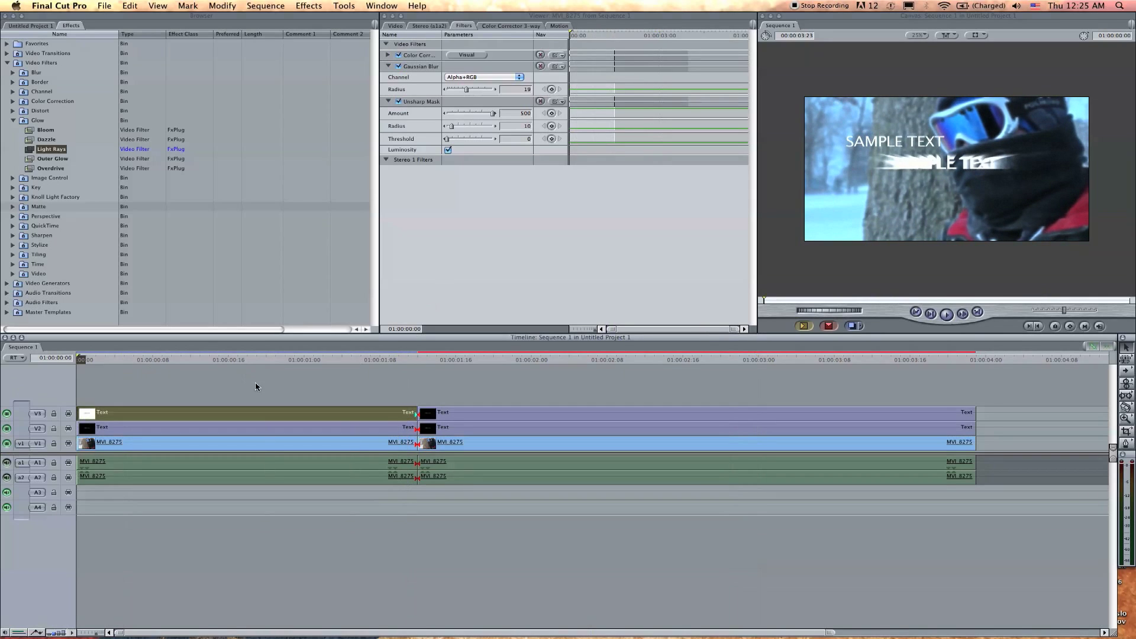
{"action": "key", "text": "super+z"}
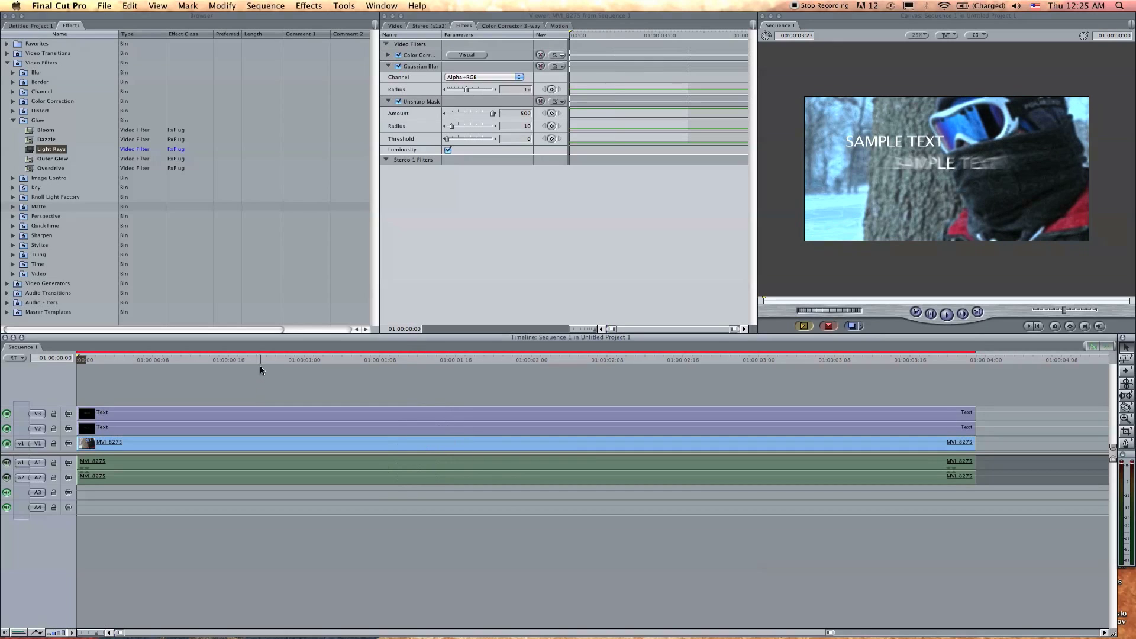
{"action": "mouse_move", "coordinate": [467, 357]}
{"action": "left_mouse_down"}
{"action": "mouse_move", "coordinate": [521, 359]}
{"action": "mouse_move", "coordinate": [456, 359]}
{"action": "left_mouse_up"}
{"action": "left_click", "coordinate": [485, 414]}
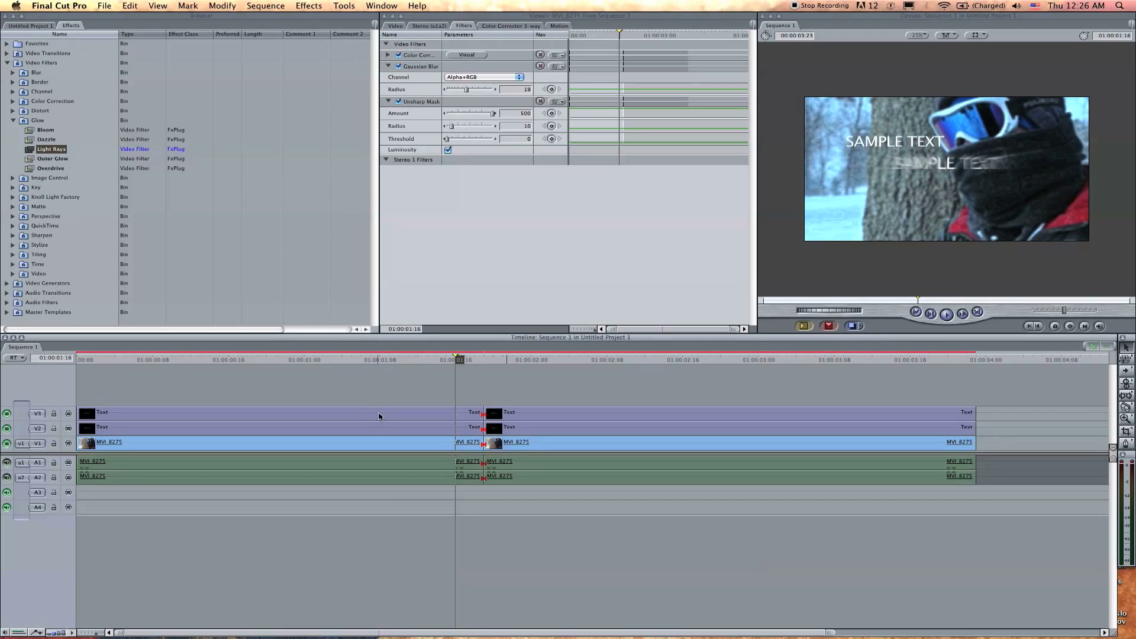
Render video and audio for the whole sequence with Render All > Both
{"action": "left_click", "coordinate": [267, 5]}
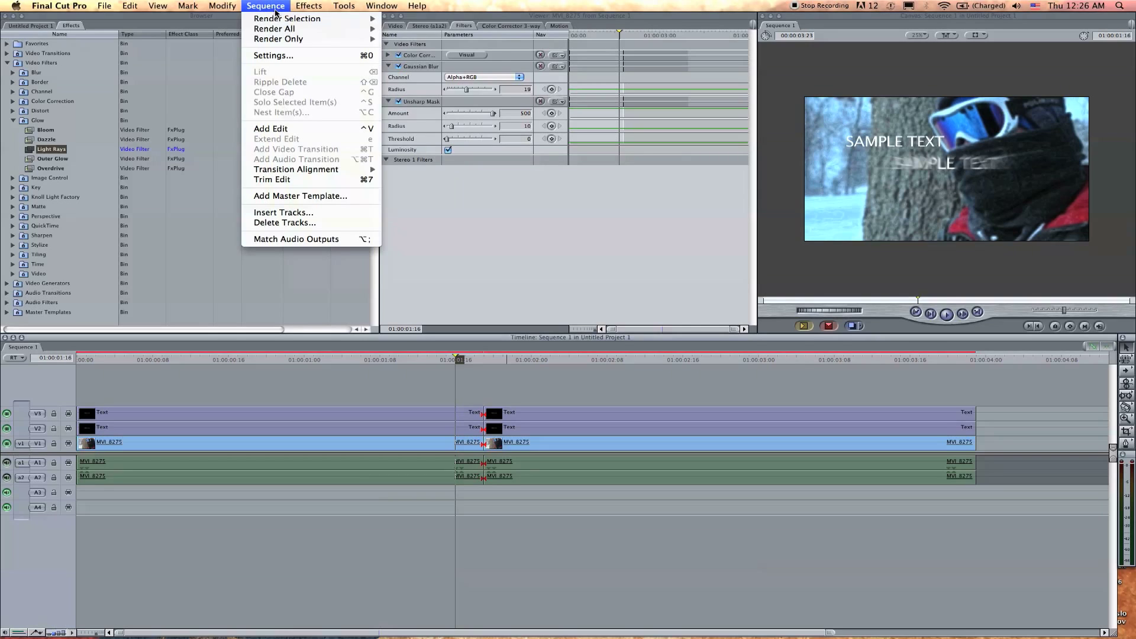
{"action": "mouse_move", "coordinate": [289, 29]}
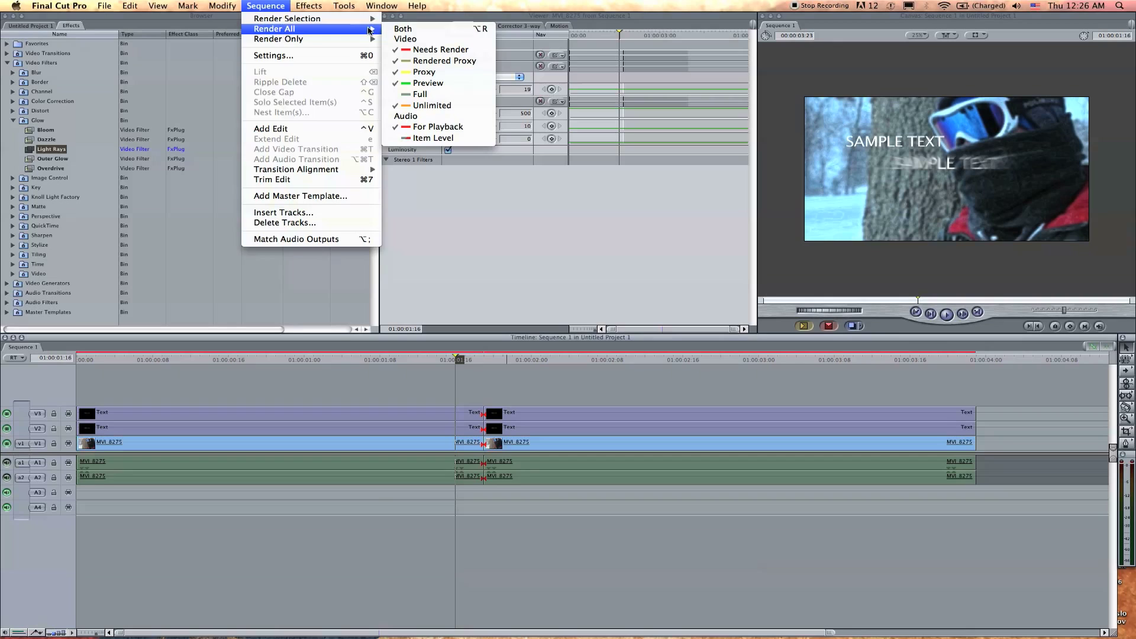
{"action": "left_click", "coordinate": [393, 29]}
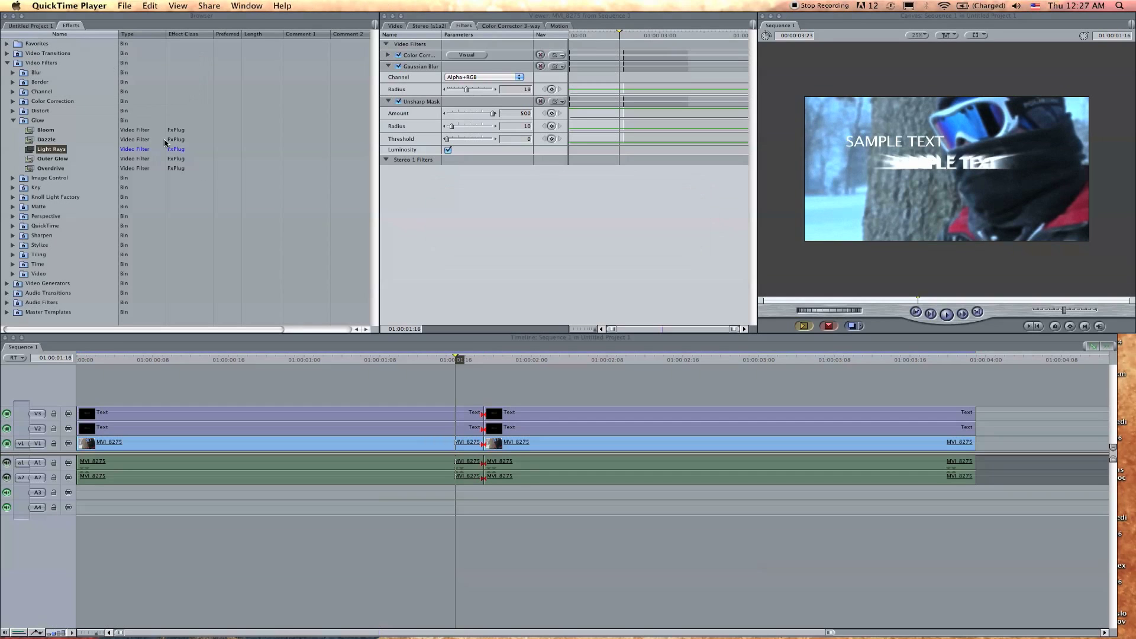
{"action": "left_click", "coordinate": [215, 196]}
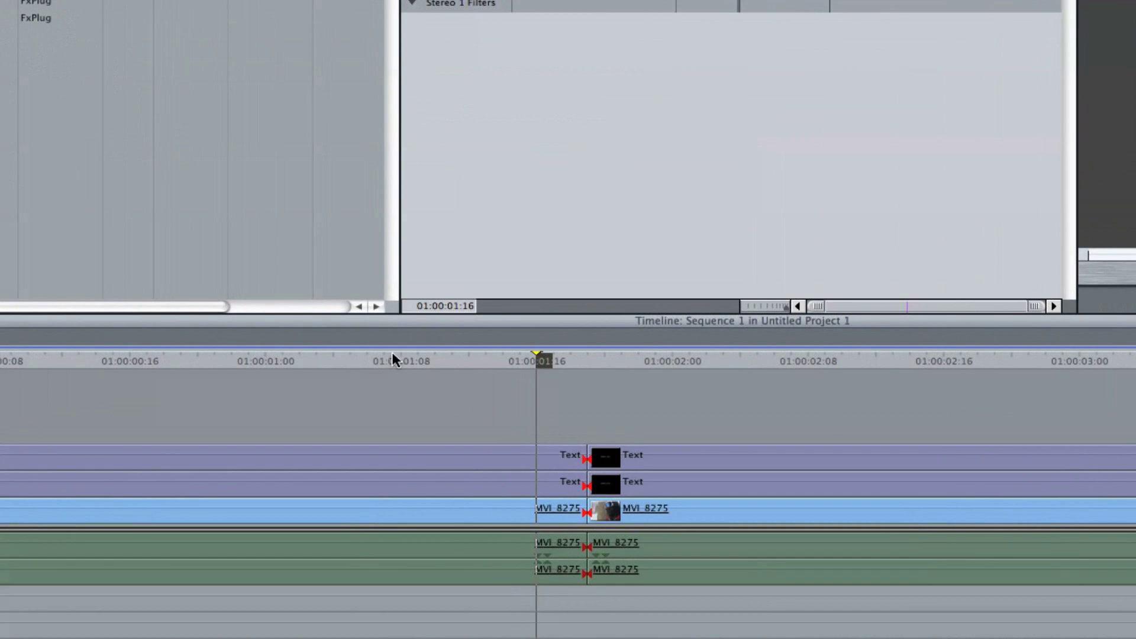
{"action": "key", "text": "Home"}
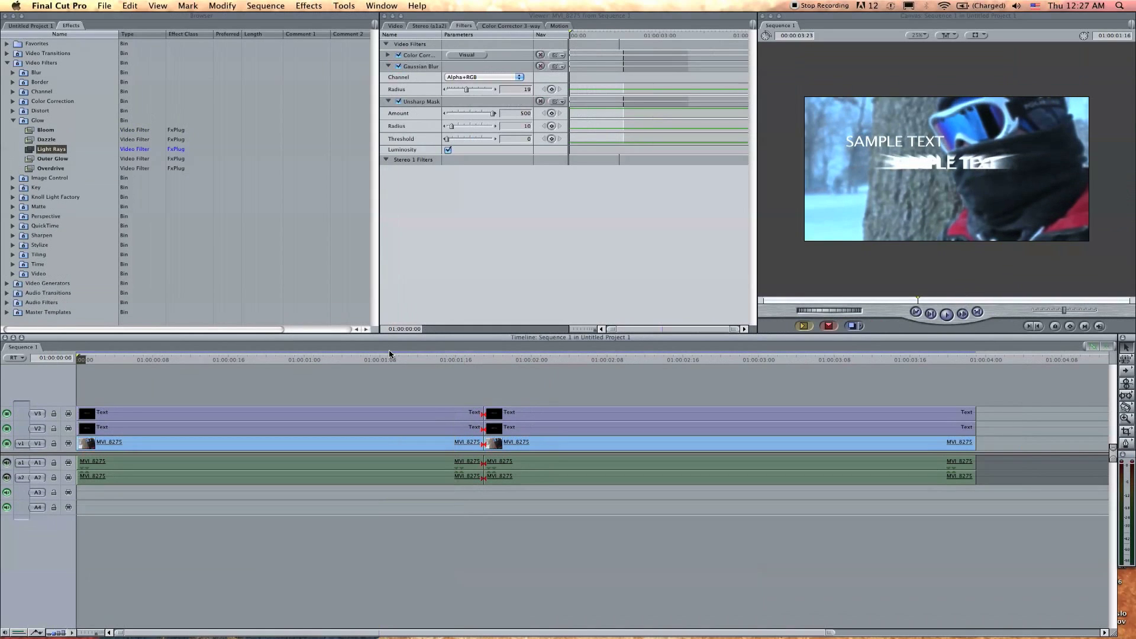
{"action": "key", "text": "space"}
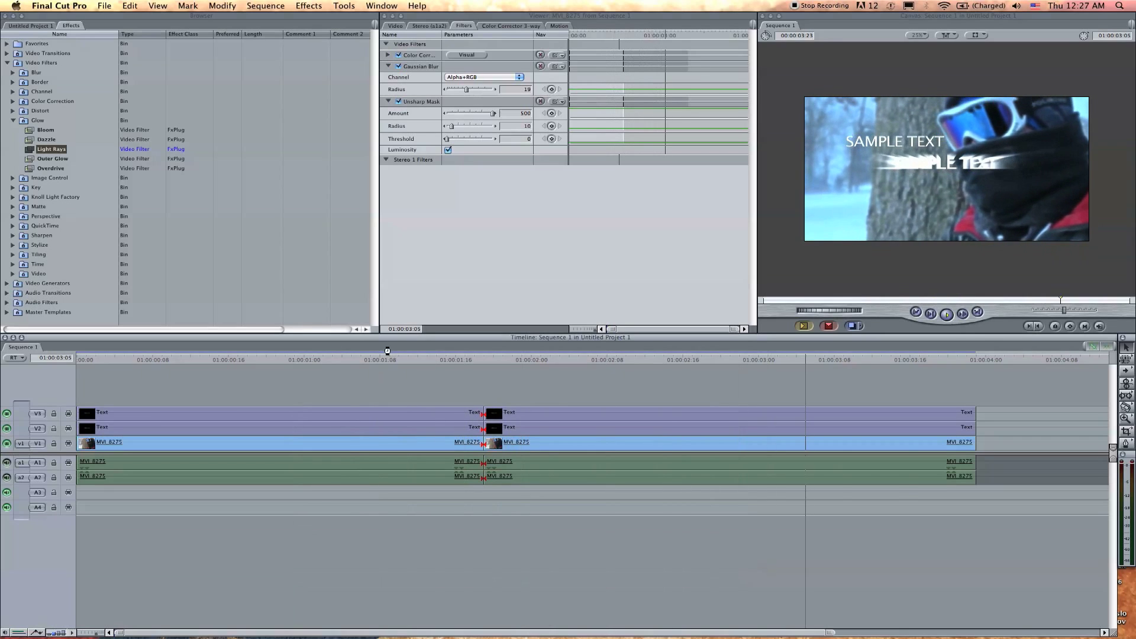
{"action": "key", "text": "Home"}
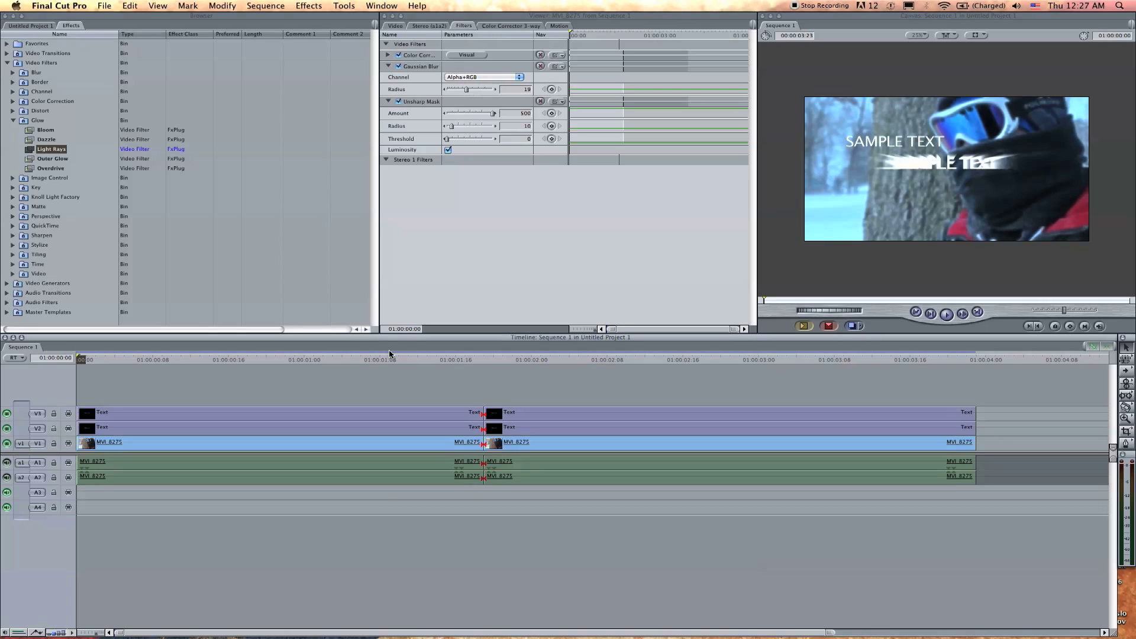
Check that Sequence 1's settings use the Apple ProRes 422 compressor, then cancel without changes
{"action": "left_click", "coordinate": [26, 25]}
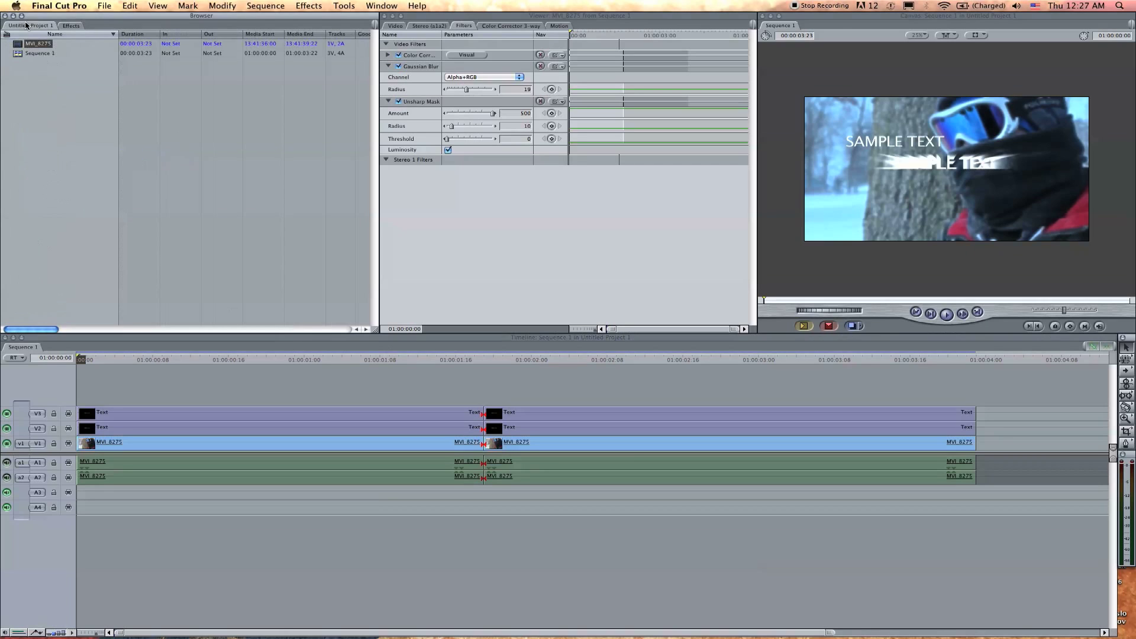
{"action": "right_click", "coordinate": [21, 54]}
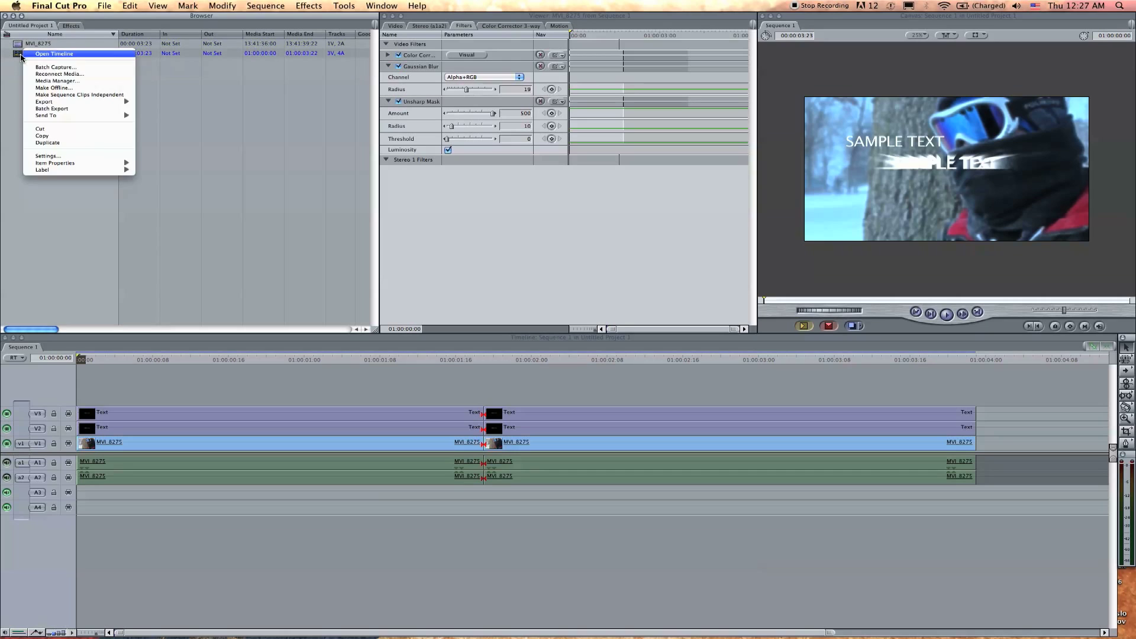
{"action": "left_click", "coordinate": [58, 156]}
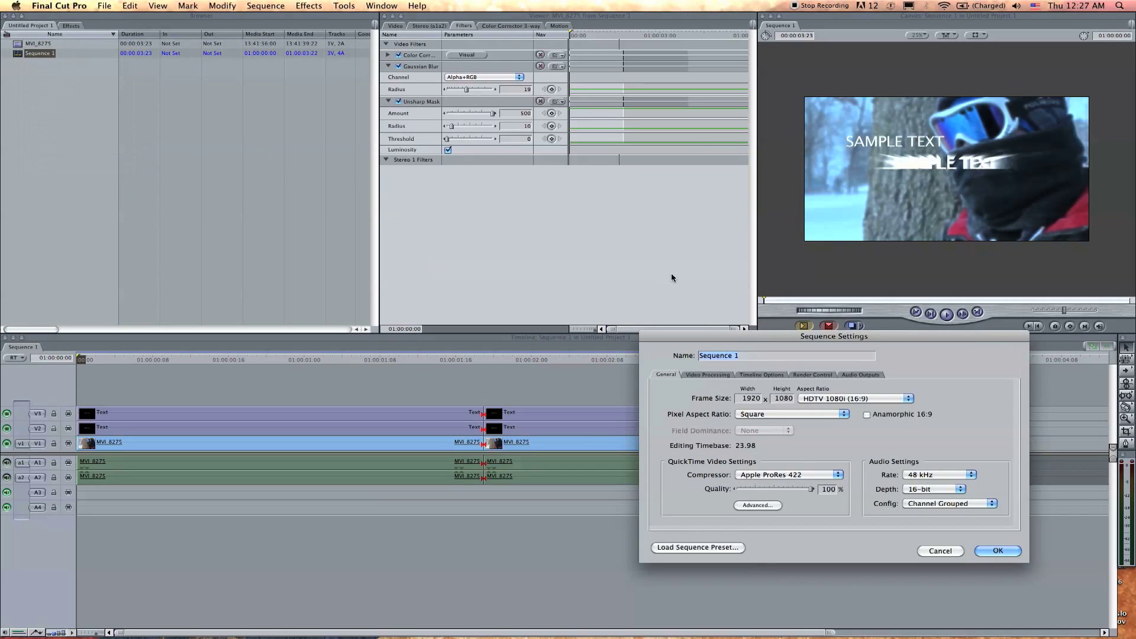
{"action": "left_click_drag", "start_coordinate": [719, 350], "coordinate": [422, 175]}
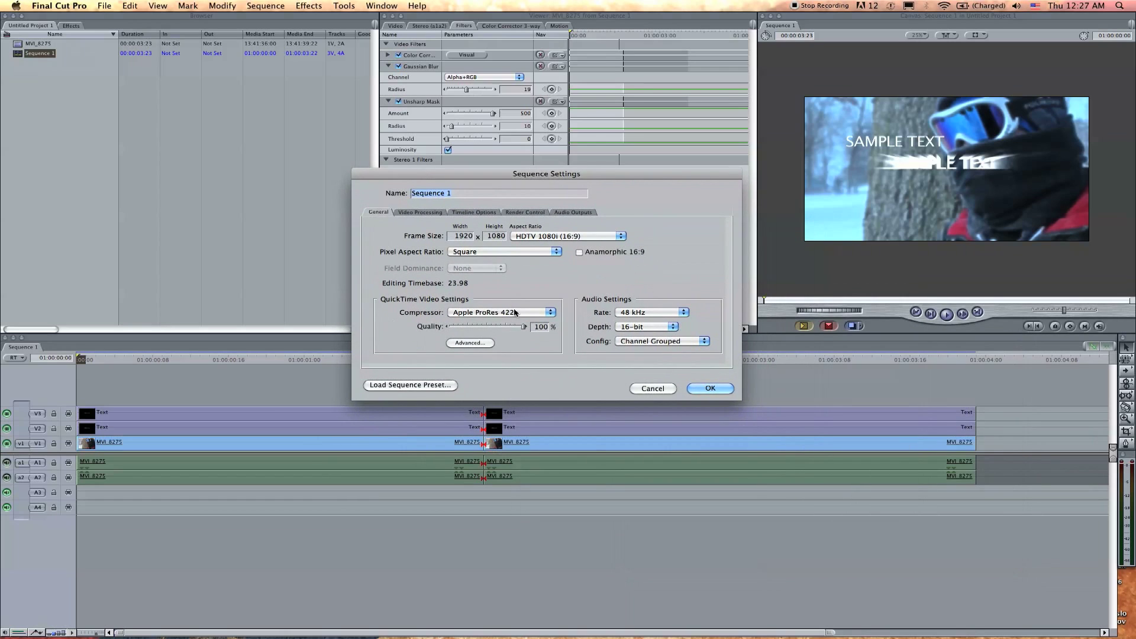
{"action": "left_click", "coordinate": [490, 314]}
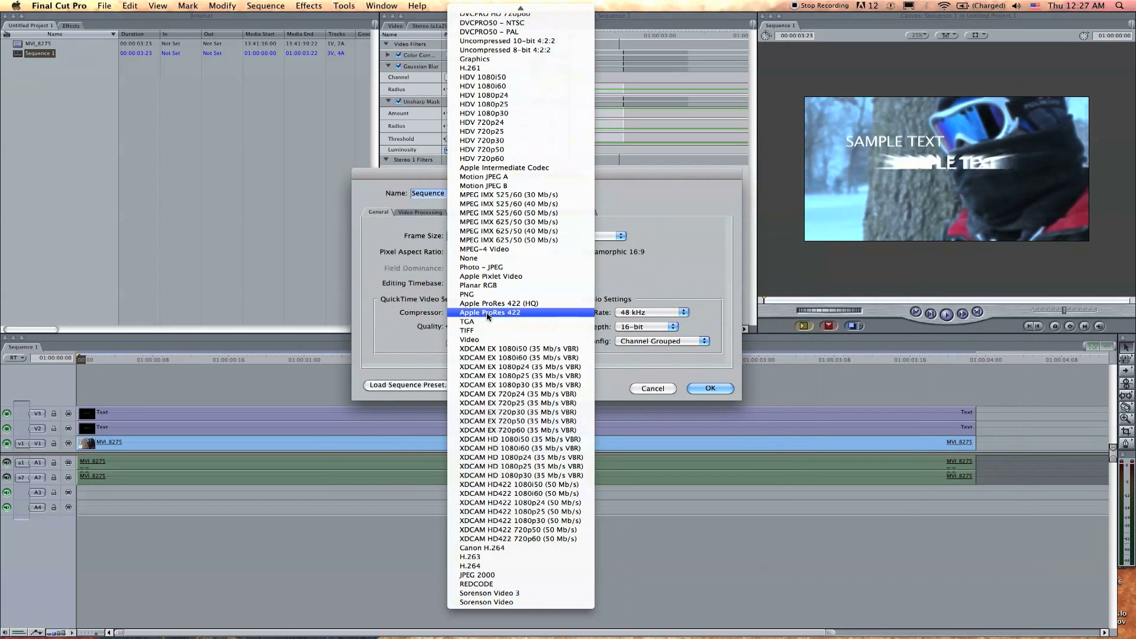
{"action": "left_click", "coordinate": [490, 314]}
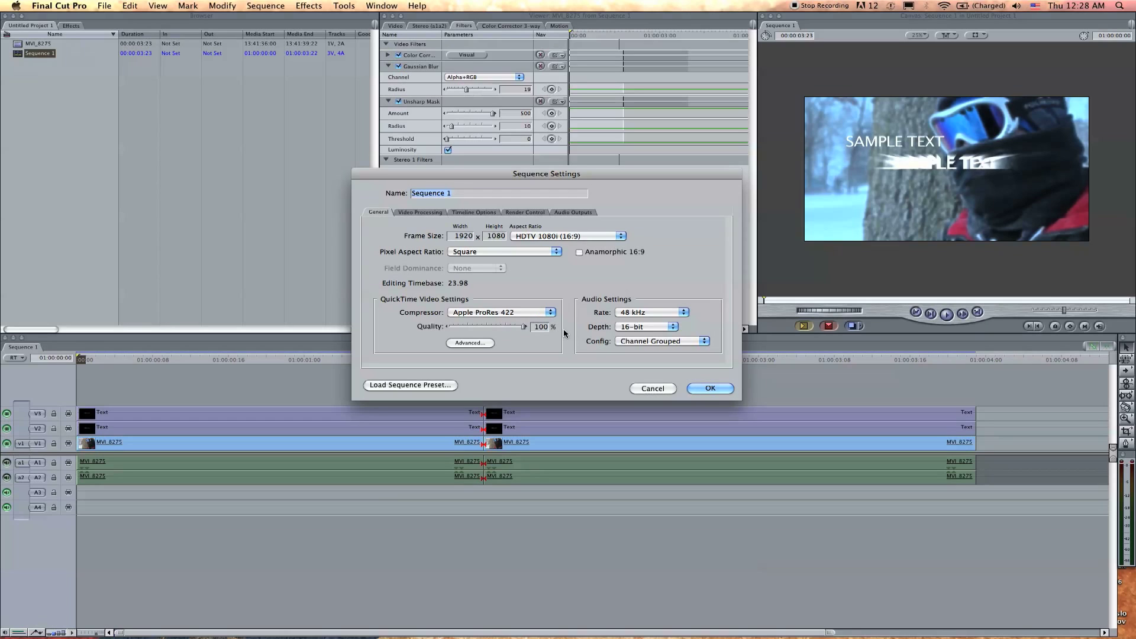
{"action": "left_click", "coordinate": [653, 388]}
Jump the playhead to 01:00:02:10 and view the System Settings, closing them unchanged
{"action": "left_click", "coordinate": [624, 362]}
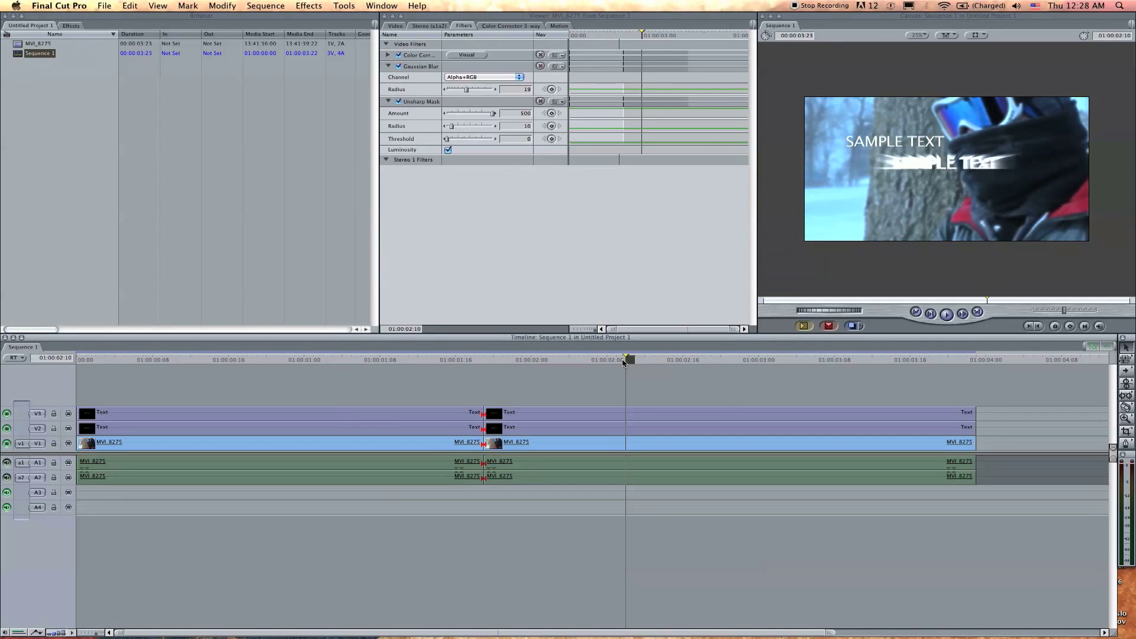
{"action": "left_click", "coordinate": [85, 5]}
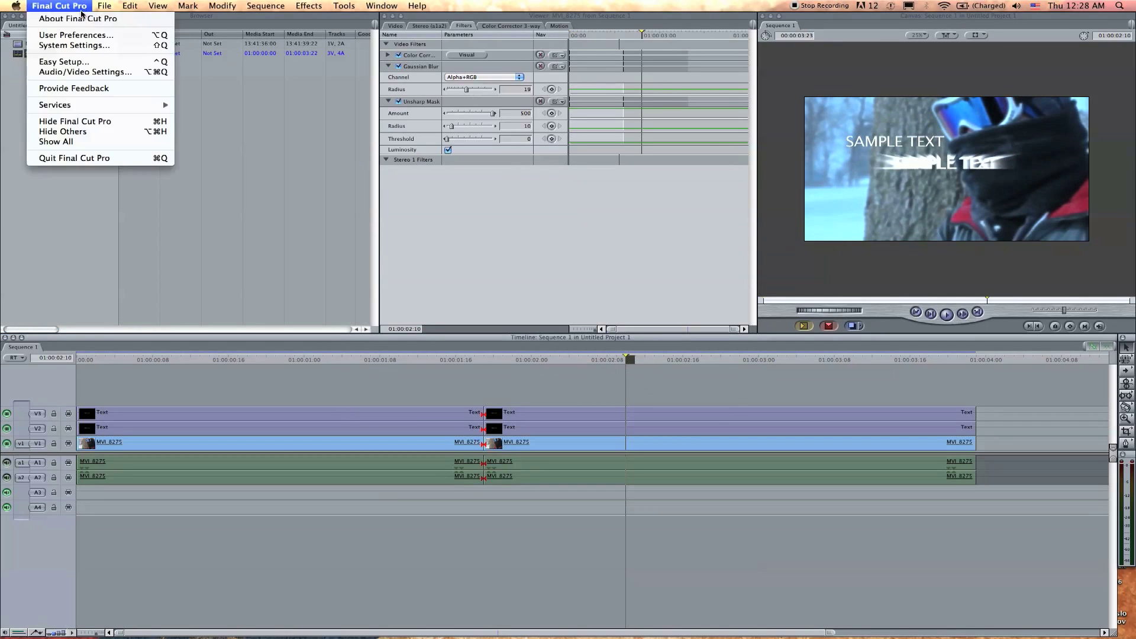
{"action": "left_click", "coordinate": [84, 45]}
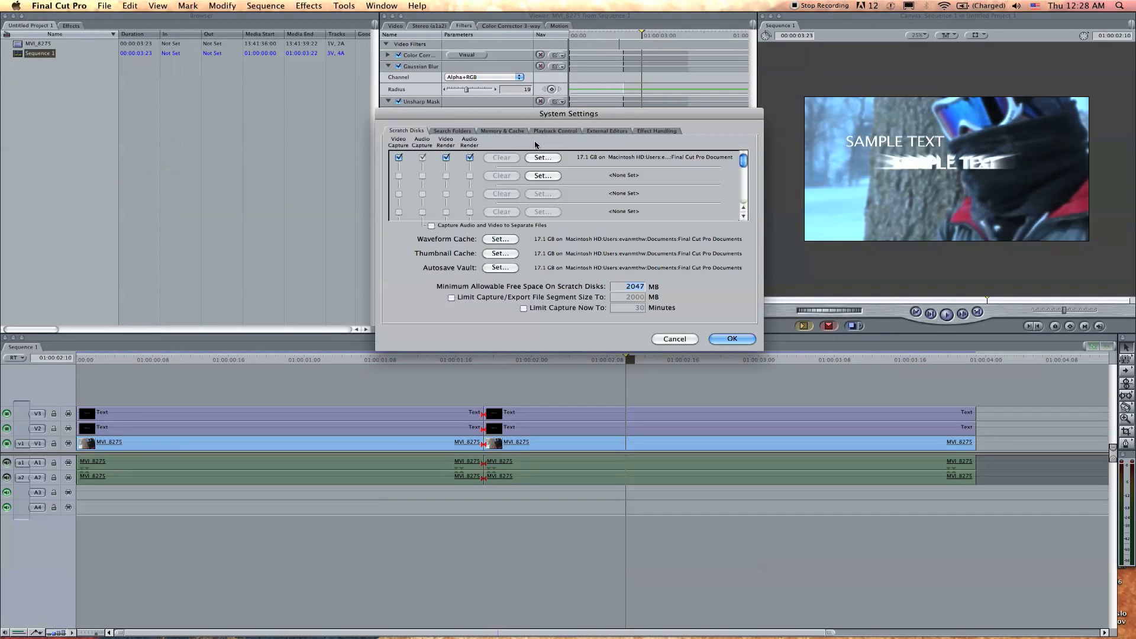
{"action": "left_click", "coordinate": [660, 341]}
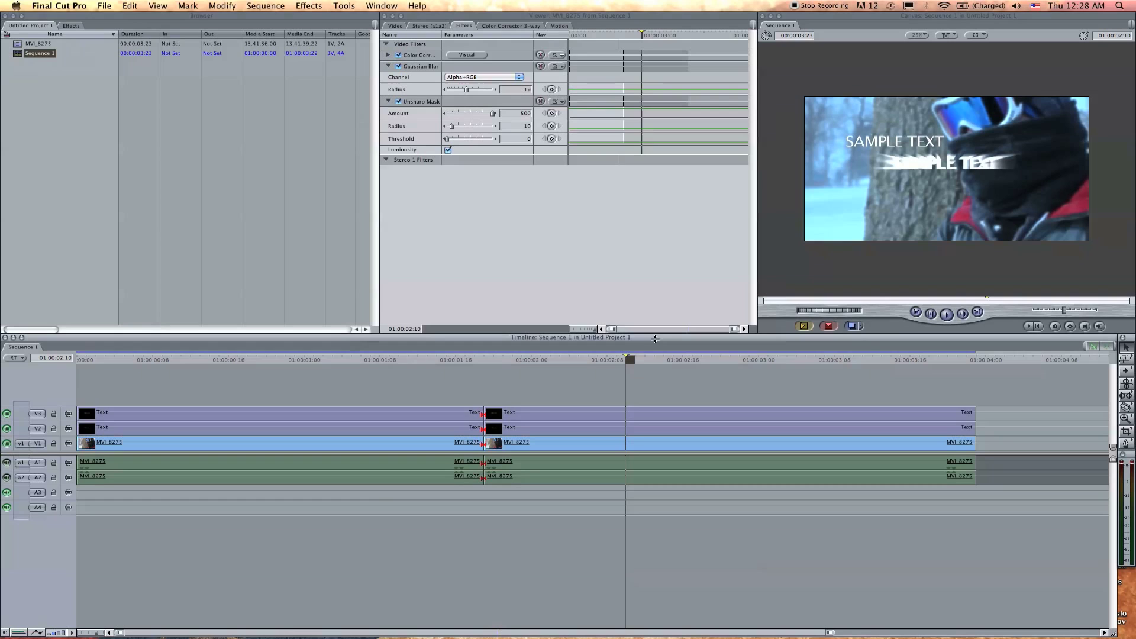
Review the Render Control frame rate in User Preferences, cancel, and return the playhead to 01:00:01:03
{"action": "left_click", "coordinate": [81, 5]}
{"action": "left_click", "coordinate": [83, 35]}
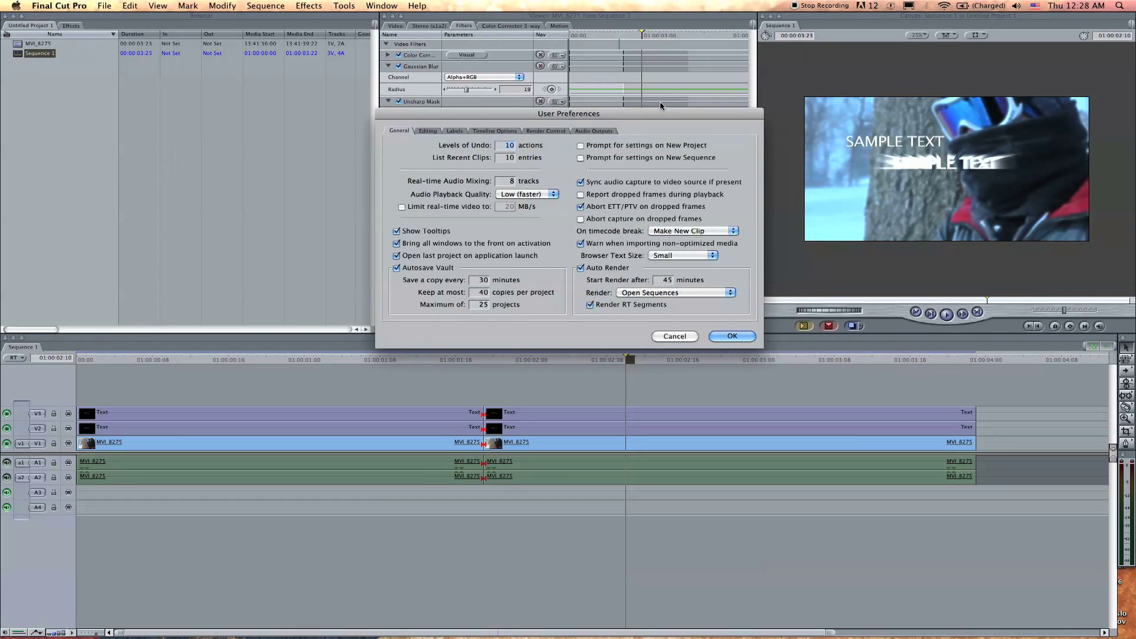
{"action": "left_click", "coordinate": [554, 134]}
{"action": "left_click", "coordinate": [545, 199]}
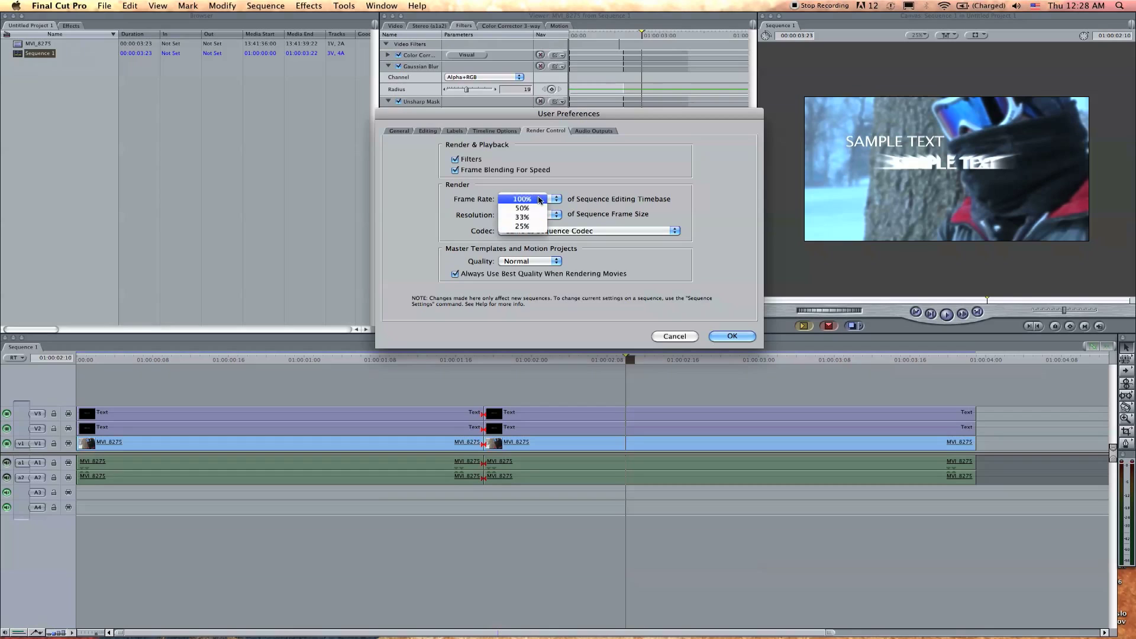
{"action": "left_click", "coordinate": [545, 199]}
{"action": "left_click", "coordinate": [671, 337]}
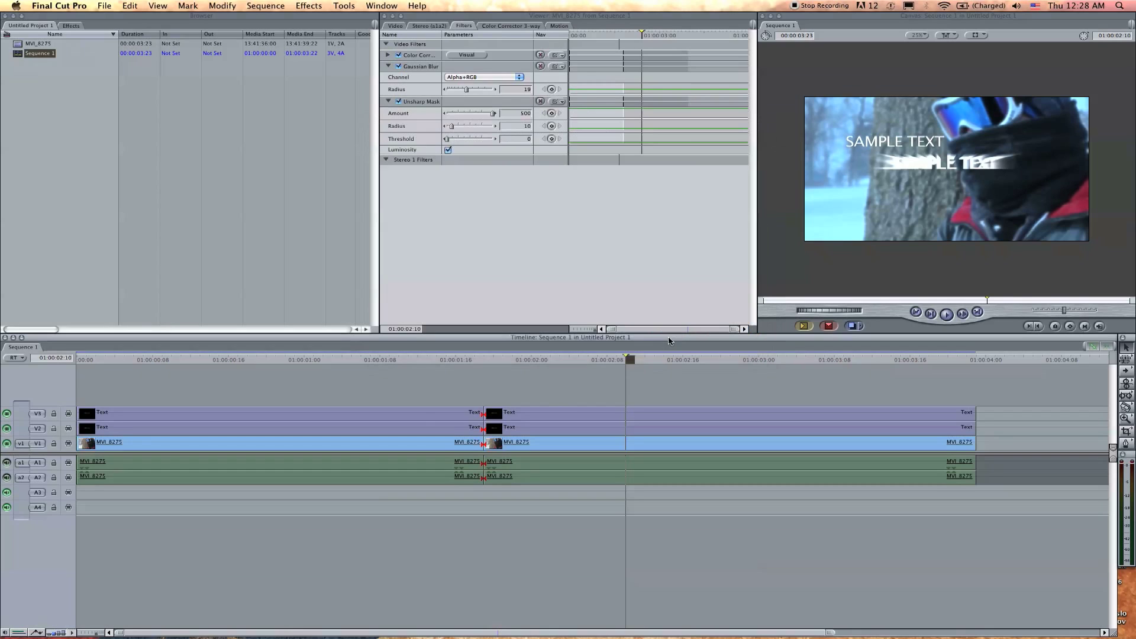
{"action": "left_click_drag", "start_coordinate": [623, 356], "coordinate": [335, 363]}
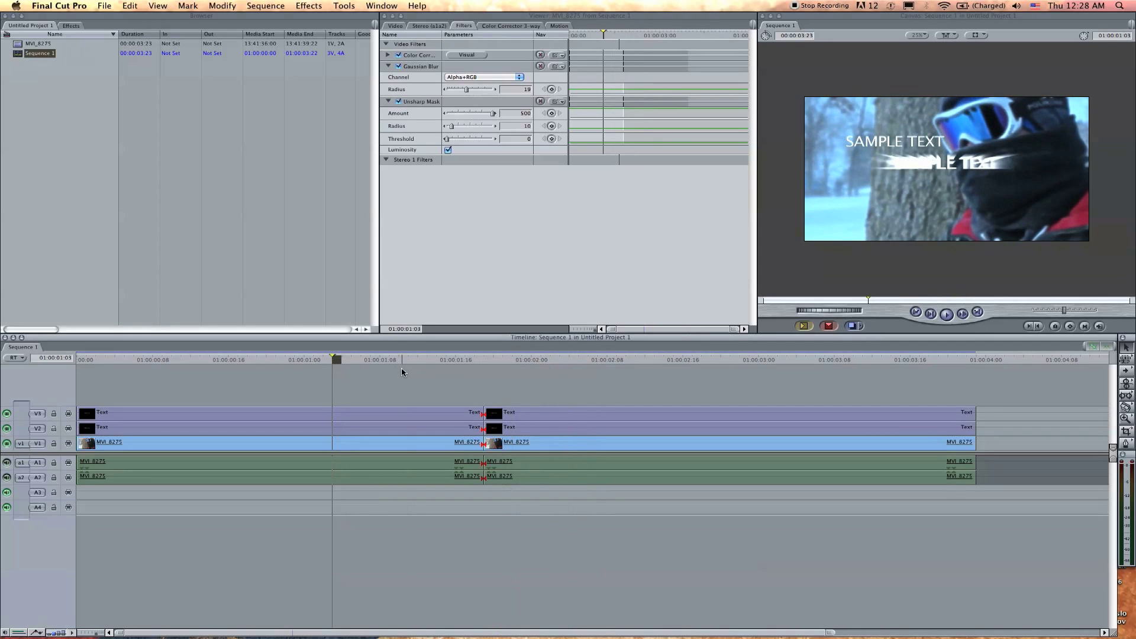
{"action": "key", "text": "super+Tab"}
{"action": "key", "text": "super+Tab"}
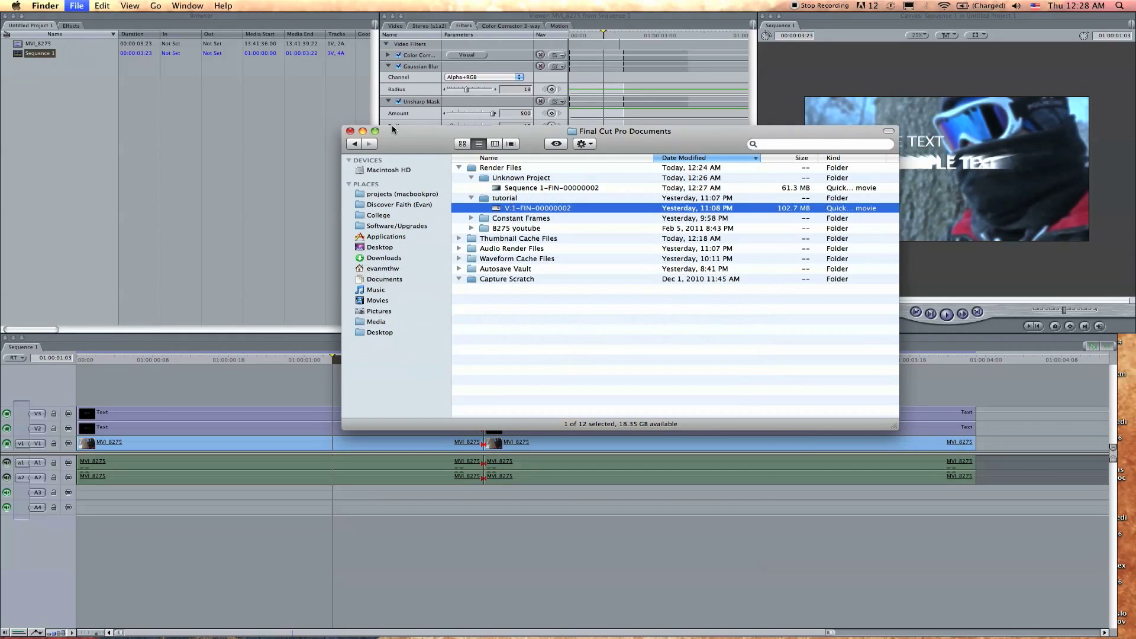
{"action": "left_click", "coordinate": [393, 124]}
{"action": "left_click", "coordinate": [50, 5]}
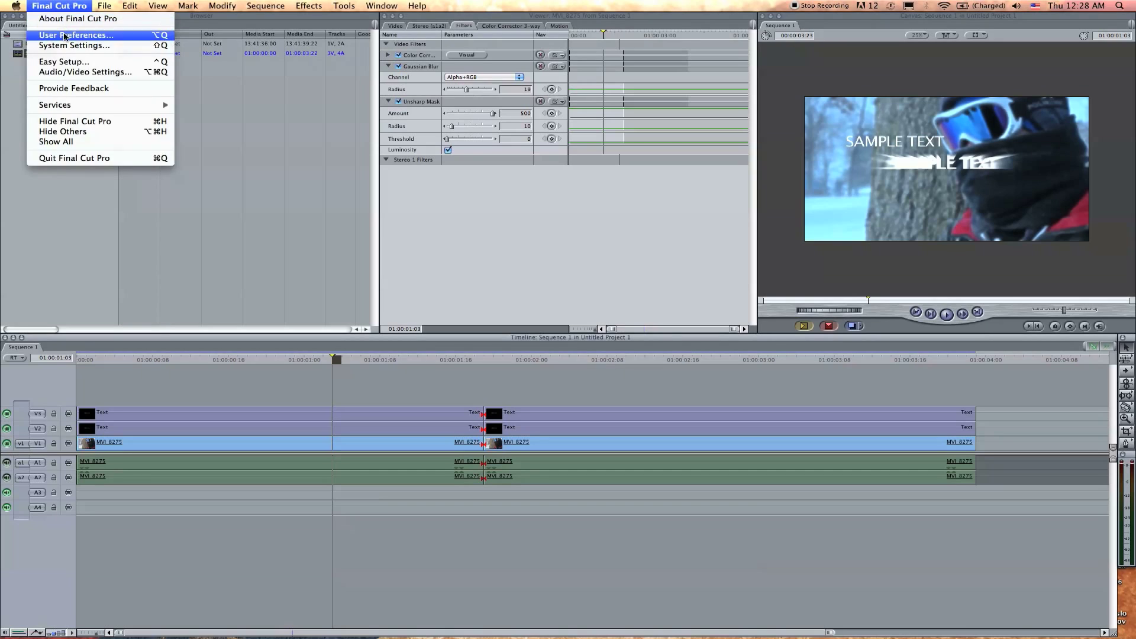
{"action": "left_click", "coordinate": [66, 36]}
{"action": "left_click", "coordinate": [675, 337]}
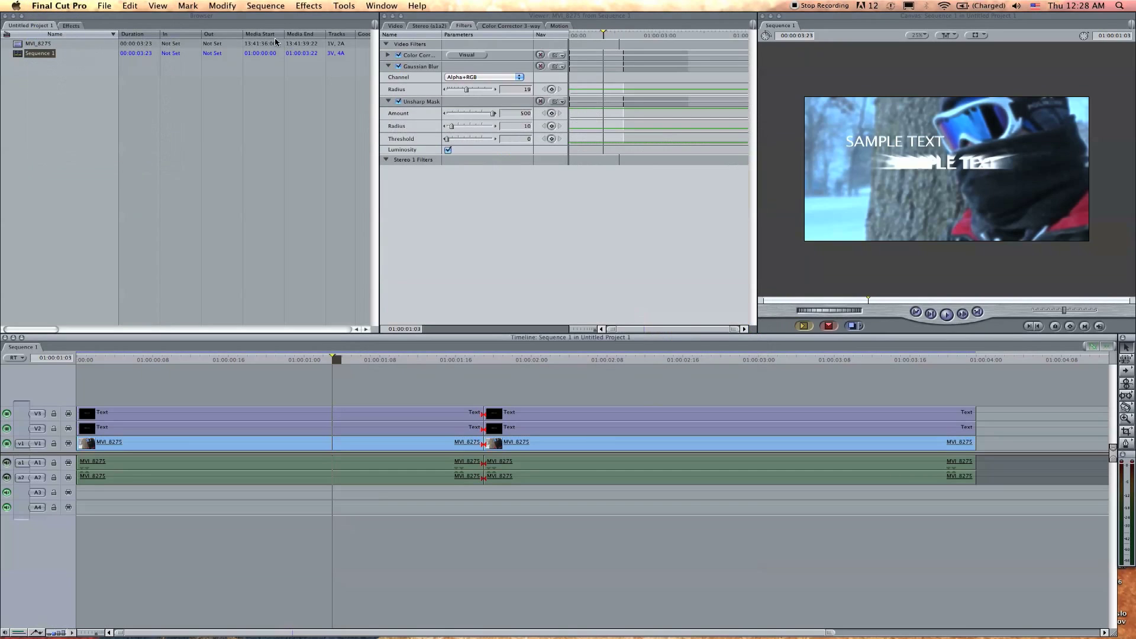
{"action": "left_click", "coordinate": [60, 5]}
{"action": "left_click", "coordinate": [232, 157]}
{"action": "key", "text": "shift+q"}
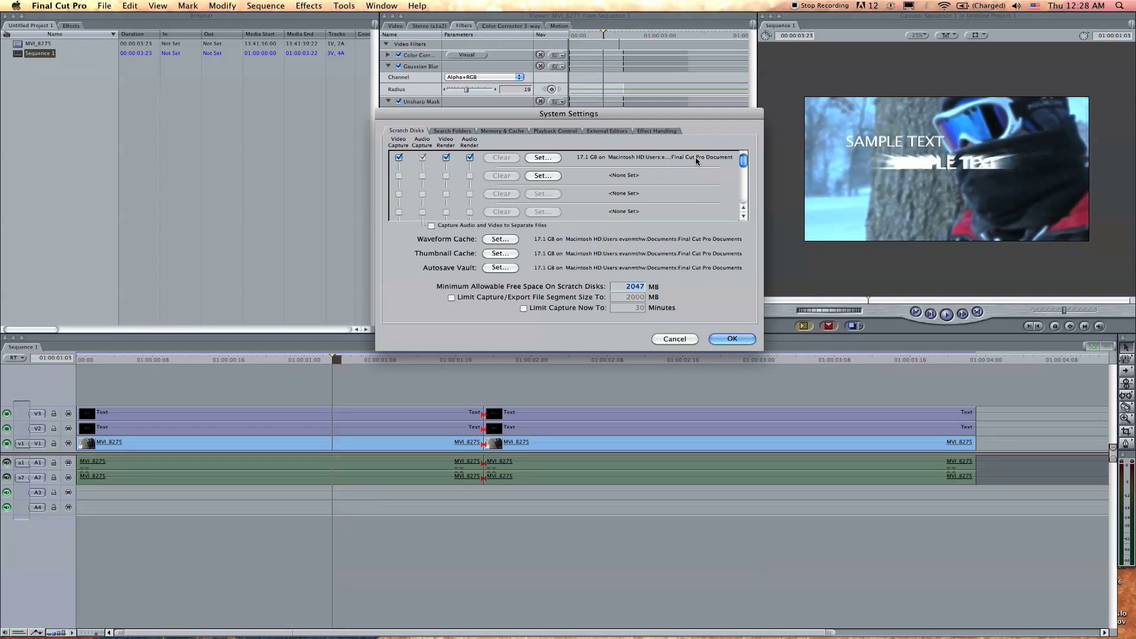
{"action": "left_click", "coordinate": [675, 339]}
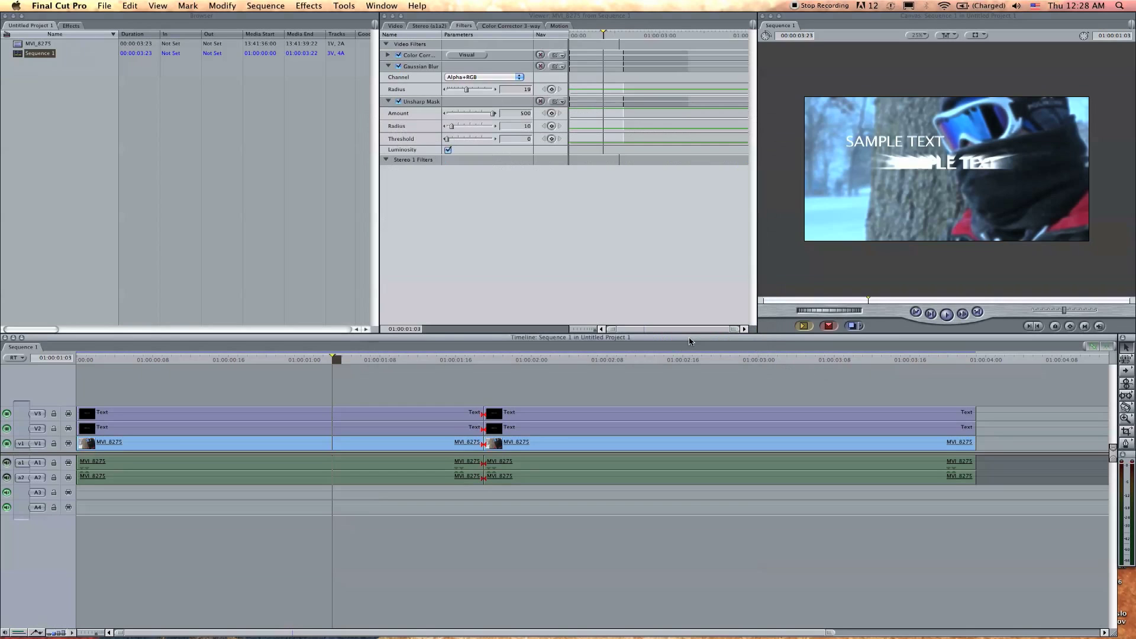
{"action": "key", "text": "super+Tab"}
In a new Finder window, open Documents > Final Cut Pro Documents > Render Files > Unknown Project
{"action": "key", "text": "super+n"}
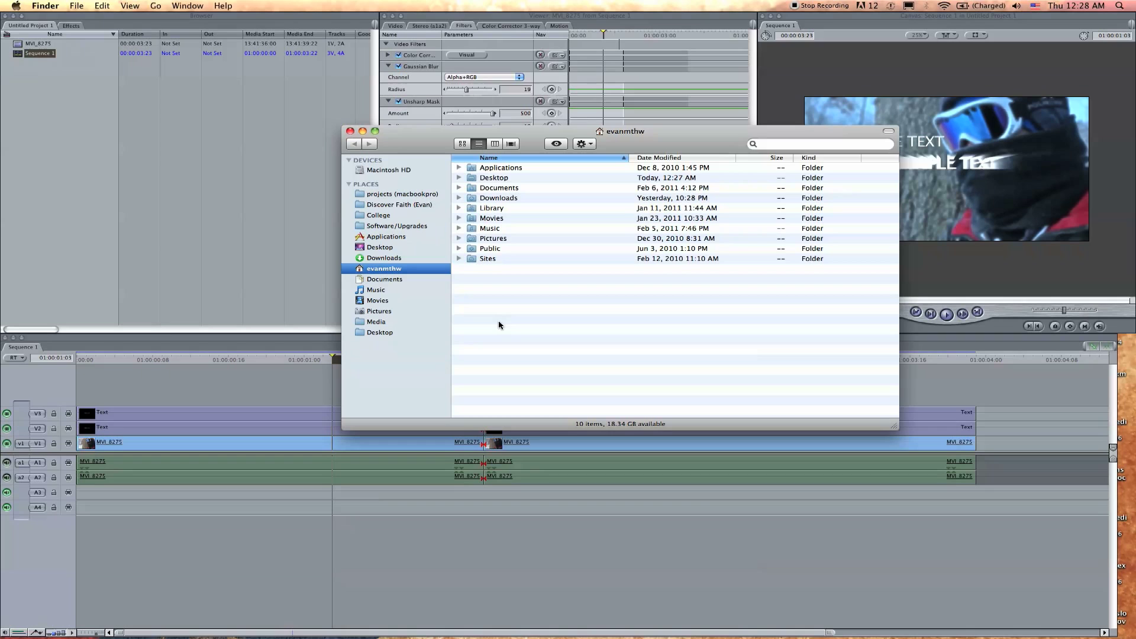
{"action": "left_click", "coordinate": [408, 282]}
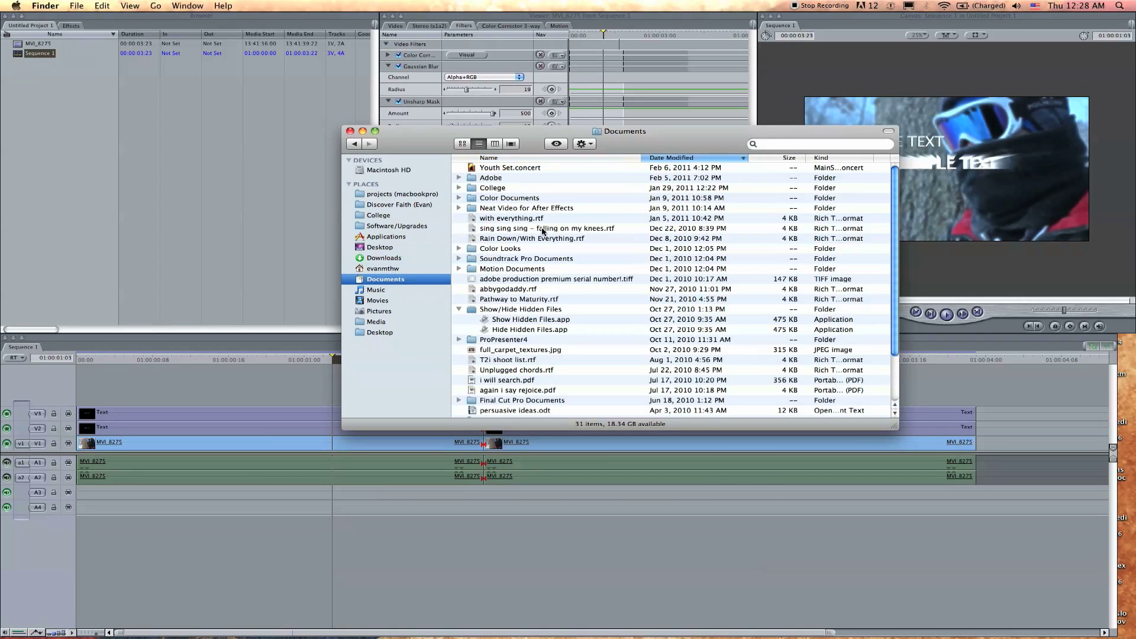
{"action": "left_click", "coordinate": [542, 229]}
{"action": "key", "text": "f"}
{"action": "key", "text": "super+Down"}
{"action": "key", "text": "r"}
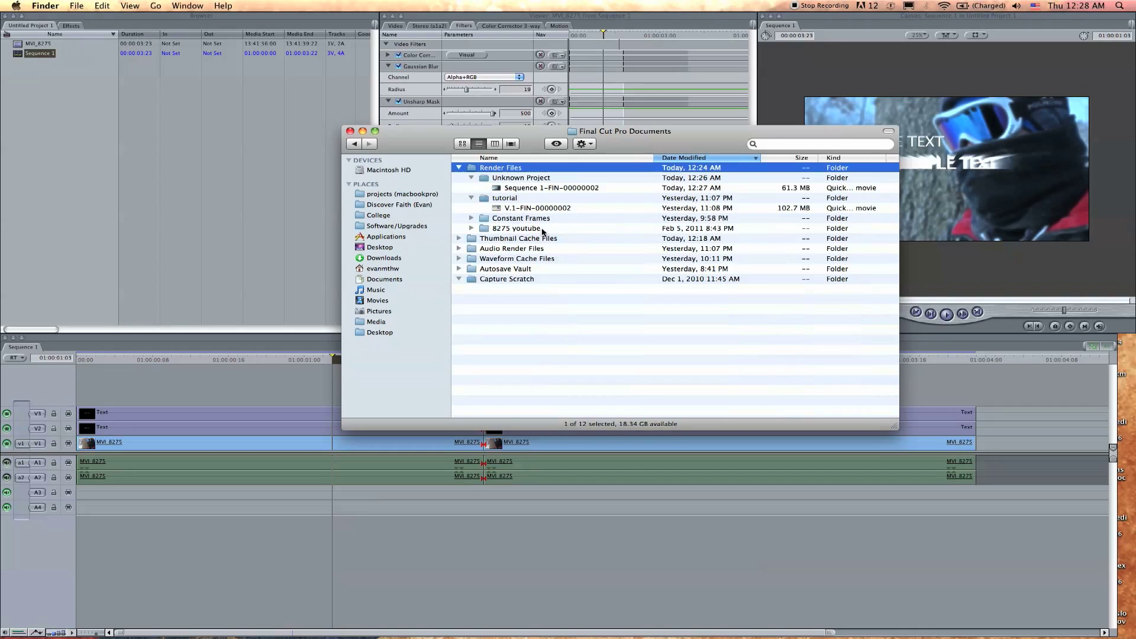
{"action": "key", "text": "super+Down"}
{"action": "key", "text": "Down"}
{"action": "key", "text": "Down"}
{"action": "key", "text": "Down"}
{"action": "key", "text": "Down"}
{"action": "key", "text": "Down"}
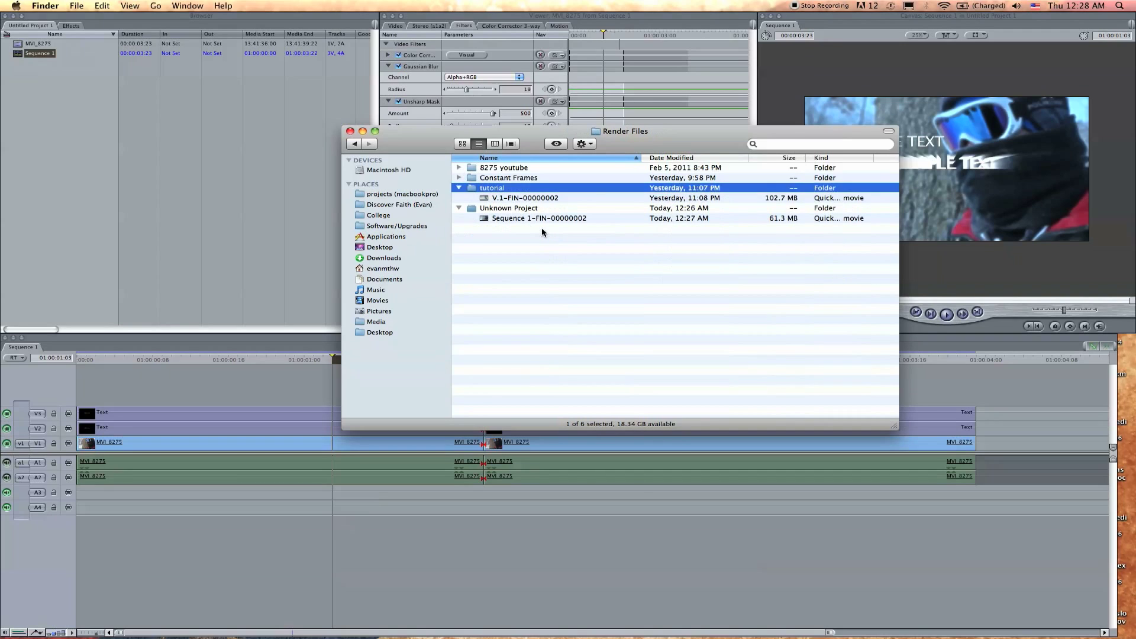
{"action": "key", "text": "super+Down"}
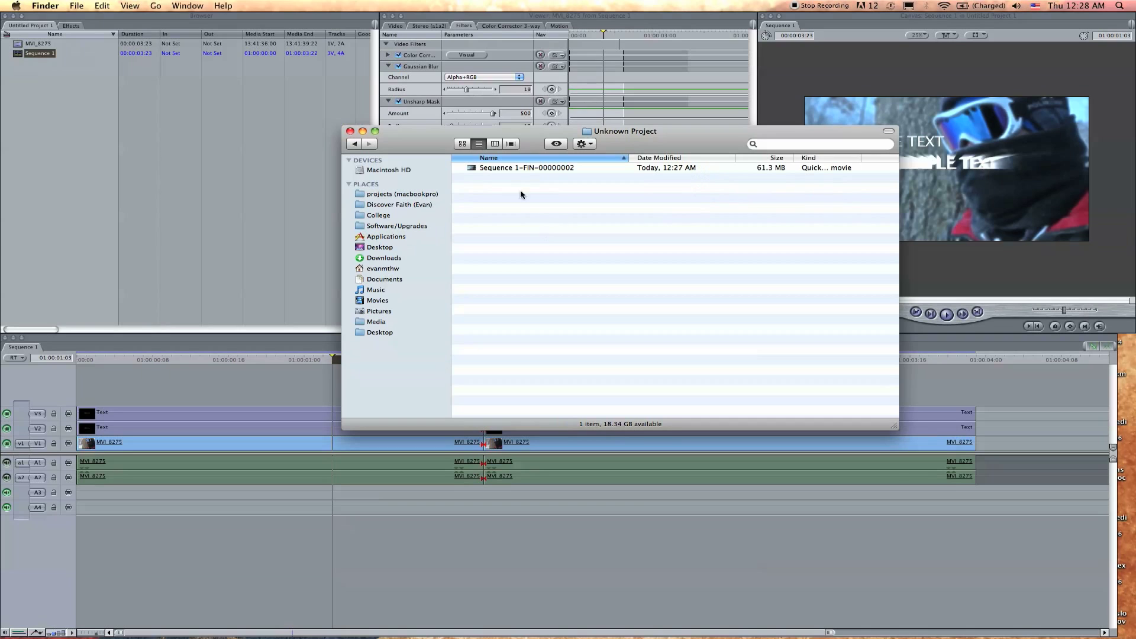
Select the Sequence 1-FIN-00000002 render file and preview it with Quick Look
{"action": "left_click_drag", "start_coordinate": [428, 147], "coordinate": [400, 151]}
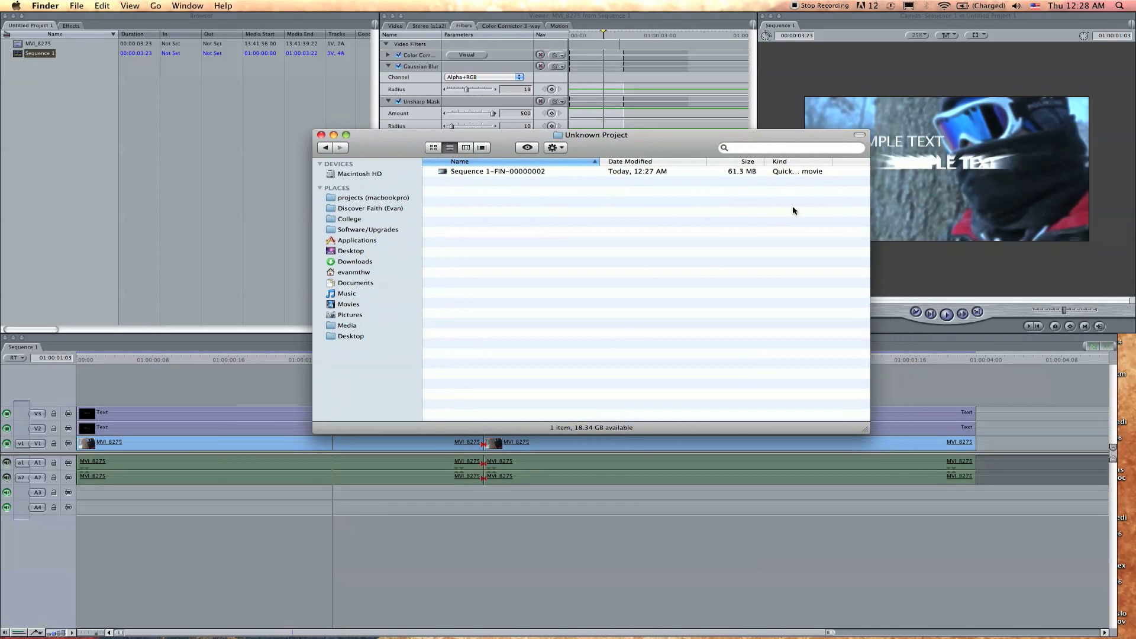
{"action": "left_click", "coordinate": [650, 172]}
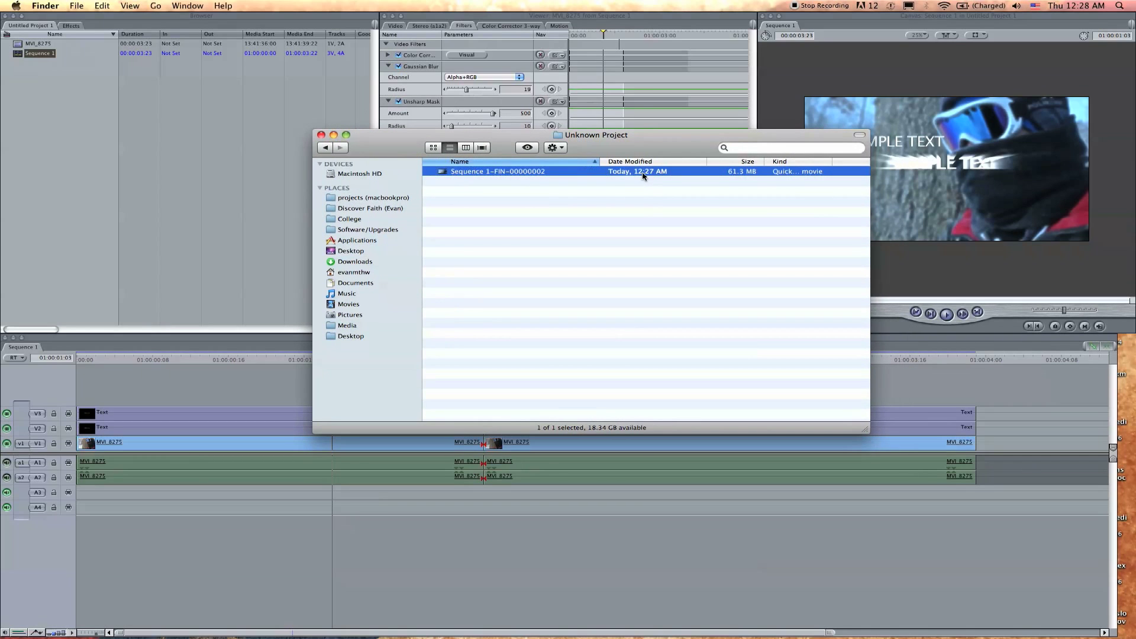
{"action": "key", "text": "space"}
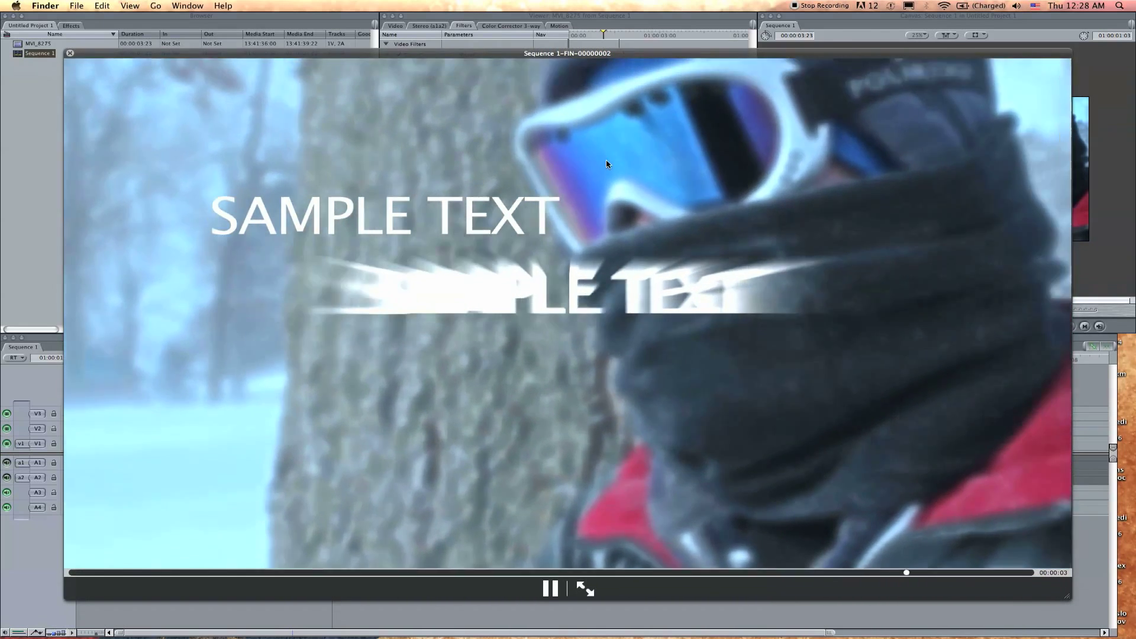
{"action": "key", "text": "space"}
{"action": "right_click", "coordinate": [588, 177]}
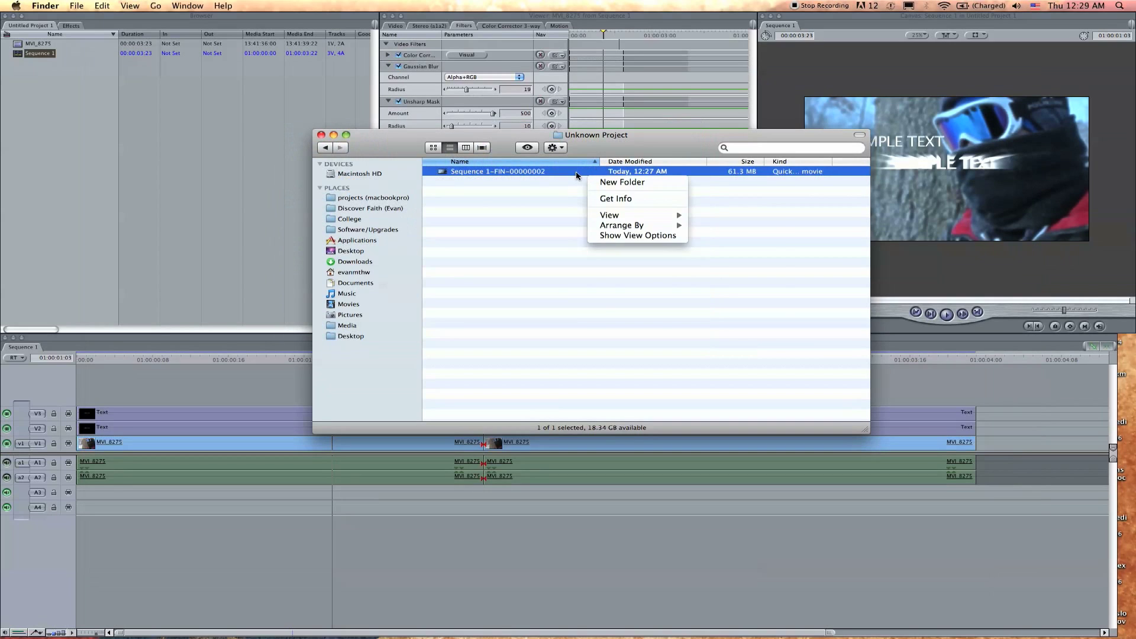
Open Sequence 1-FIN-00000002 with QuickTime Player 7
{"action": "left_click", "coordinate": [577, 175]}
{"action": "right_click", "coordinate": [578, 173]}
{"action": "mouse_move", "coordinate": [672, 189]}
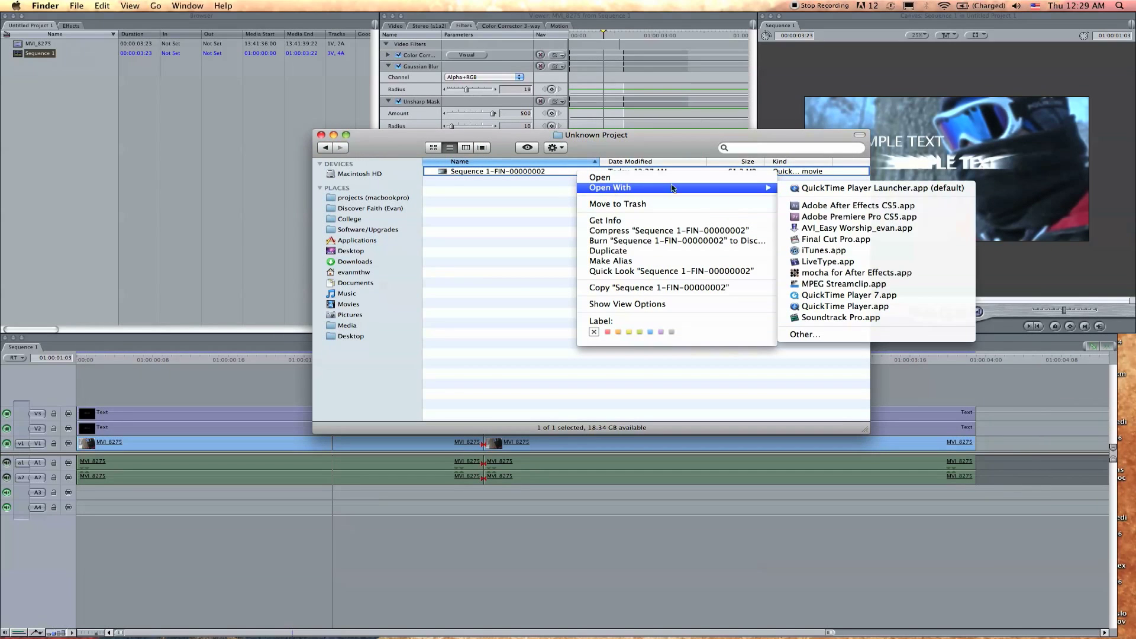
{"action": "left_click", "coordinate": [821, 295]}
Show the movie's ProRes 422, 1920x1080 details, play the render, then quit QuickTime Player 7
{"action": "key", "text": "ctrl+i"}
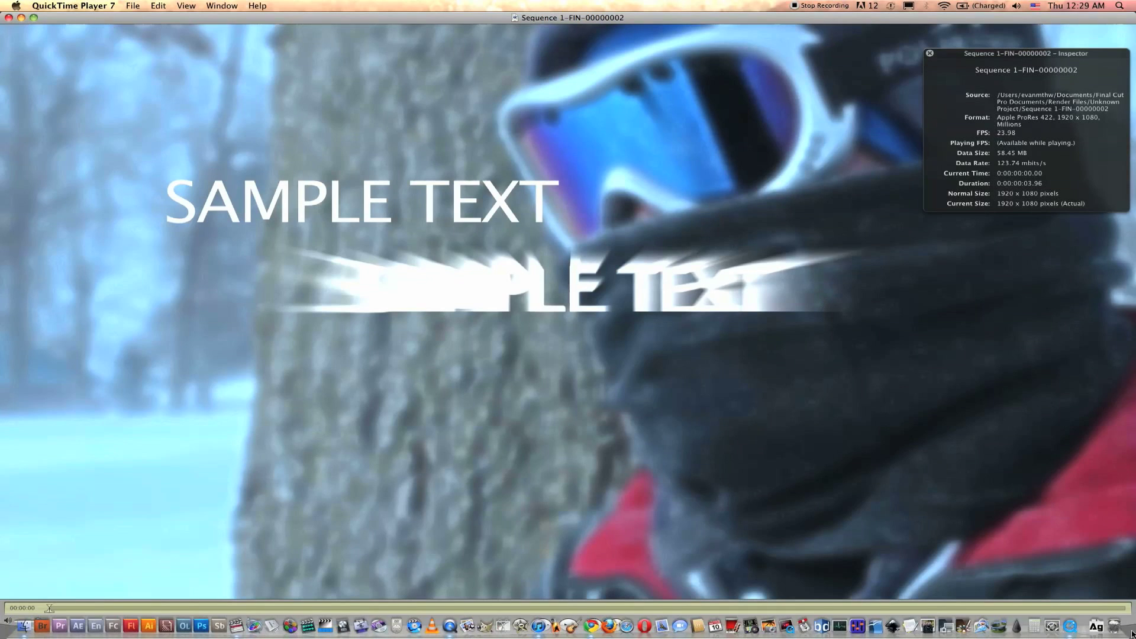
{"action": "left_click_drag", "start_coordinate": [1132, 635], "coordinate": [827, 406]}
{"action": "left_click", "coordinate": [342, 397]}
{"action": "left_click_drag", "start_coordinate": [345, 23], "coordinate": [411, 81]}
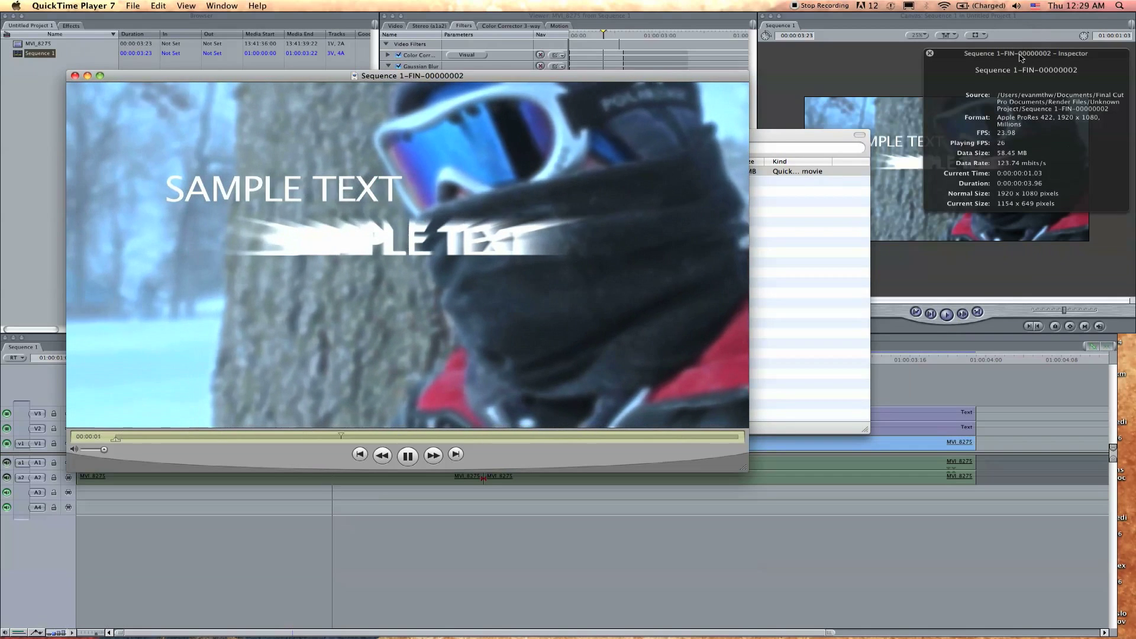
{"action": "left_click_drag", "start_coordinate": [1015, 60], "coordinate": [633, 176]}
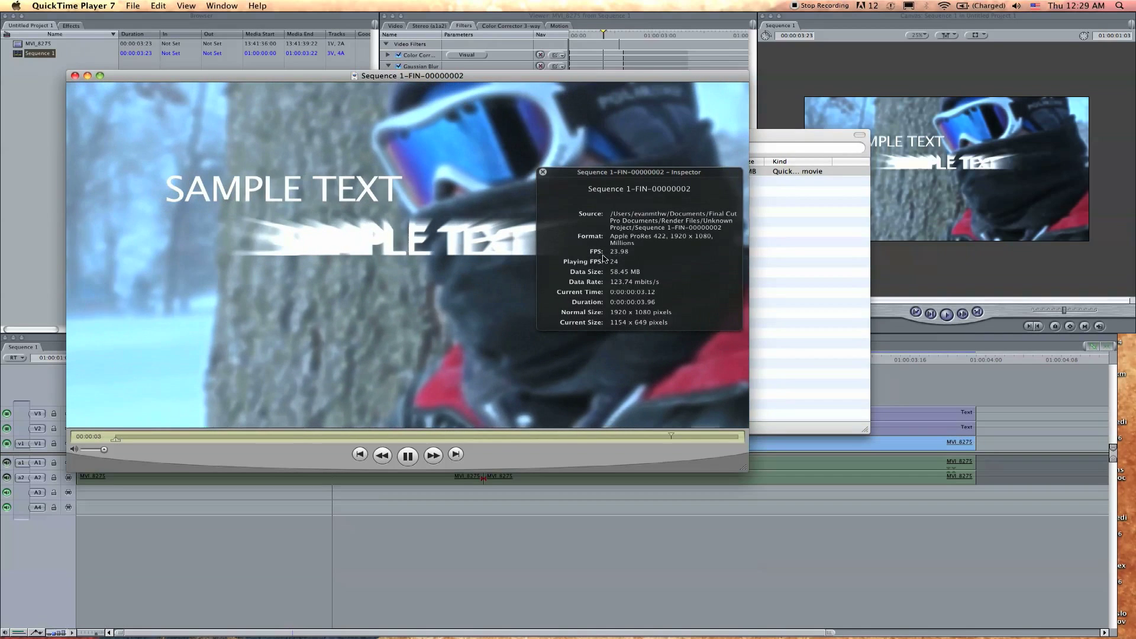
{"action": "key", "text": "super+q"}
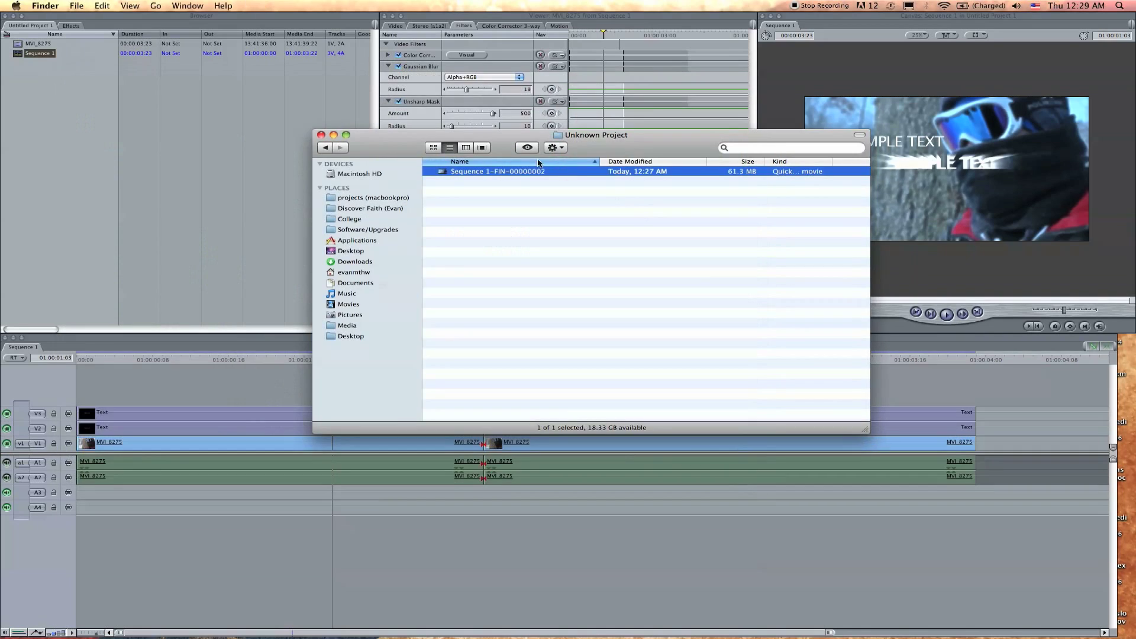
Back in Final Cut Pro, mark the whole sequence, select all clips and move the playhead to 01:00:03:23
{"action": "key", "text": "super+Tab"}
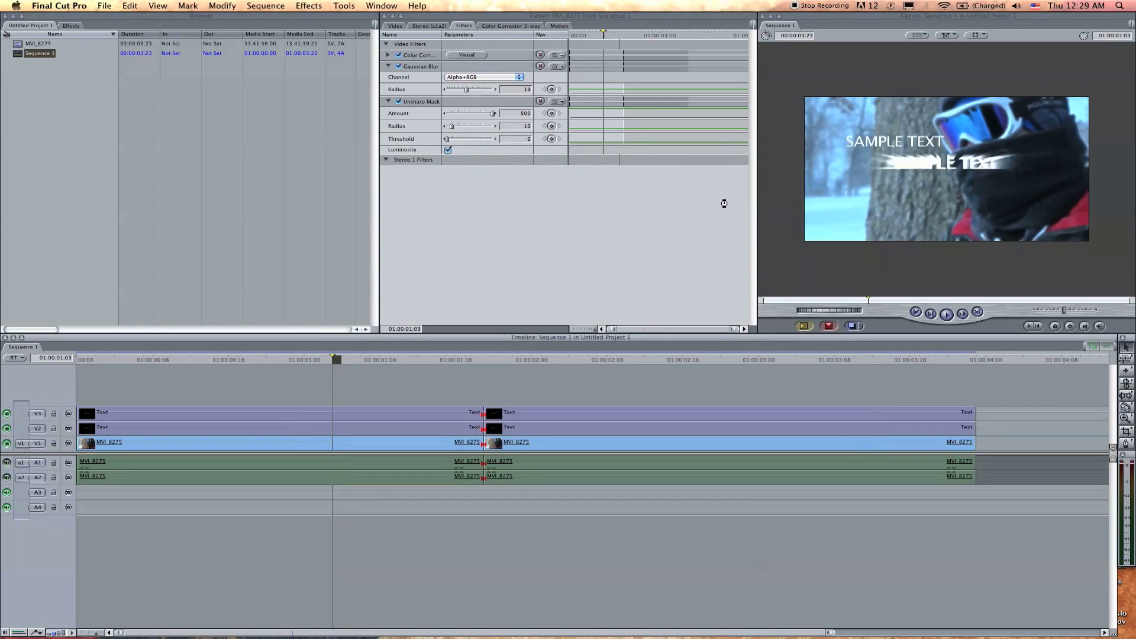
{"action": "key", "text": "super+Tab"}
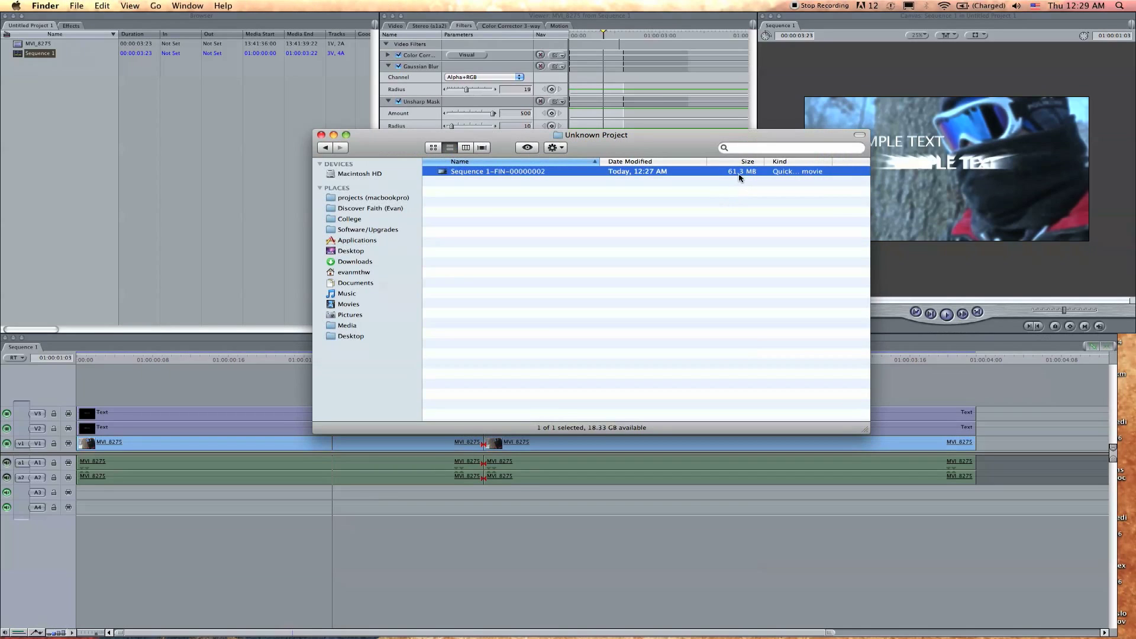
{"action": "key", "text": "super+Tab"}
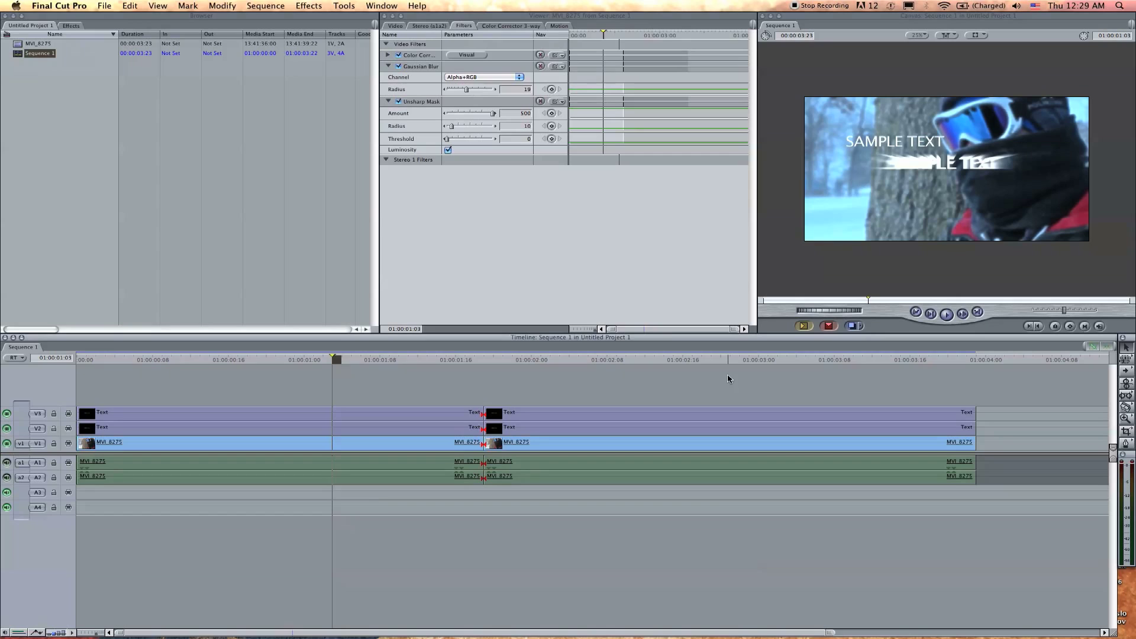
{"action": "key", "text": "super+a"}
{"action": "key", "text": "shift+a"}
{"action": "key", "text": "End"}
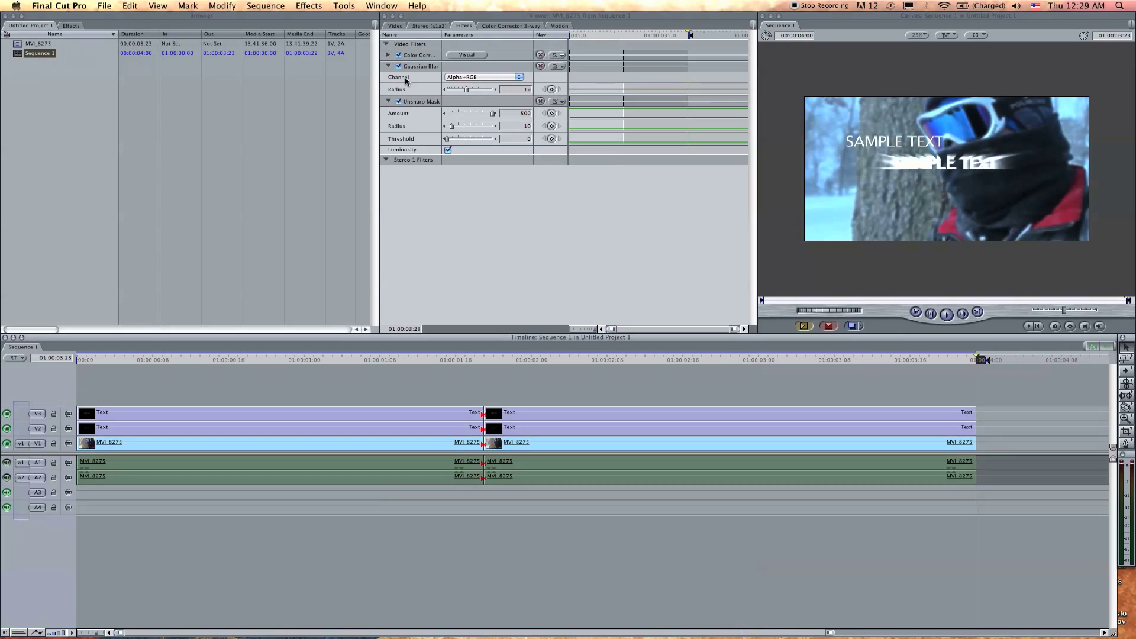
{"action": "key", "text": "super+Tab"}
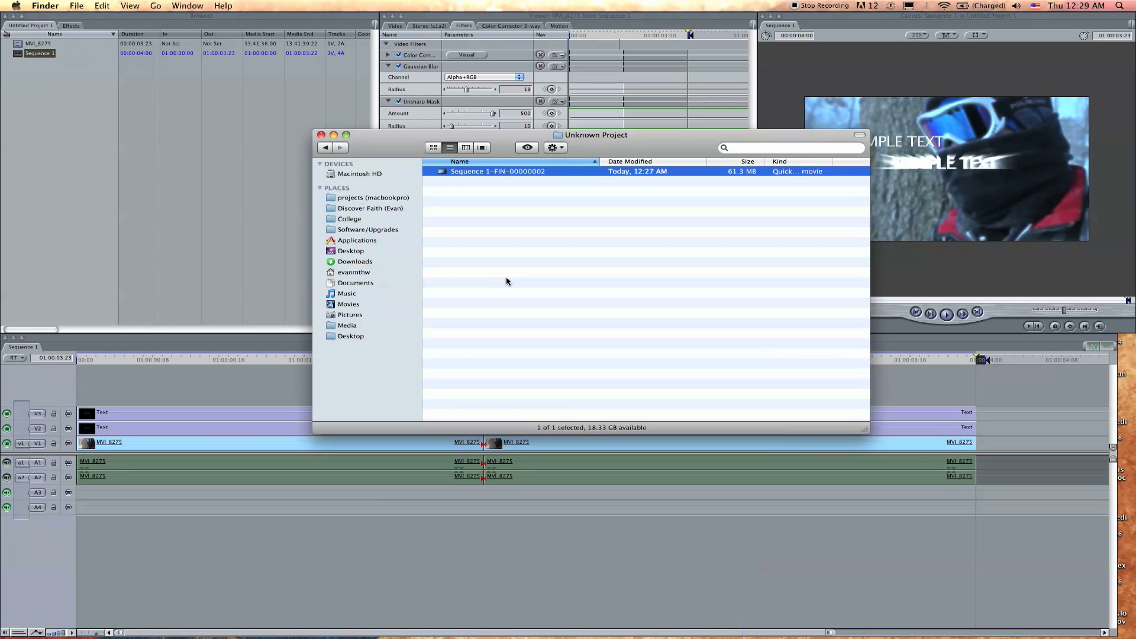
{"action": "key", "text": "super+Tab"}
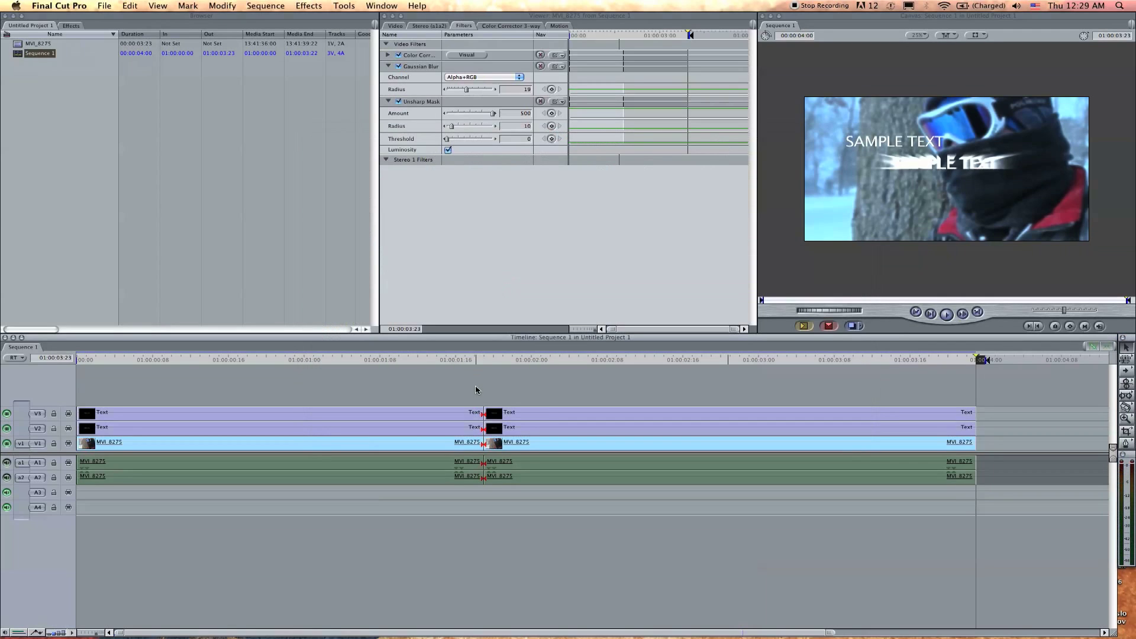